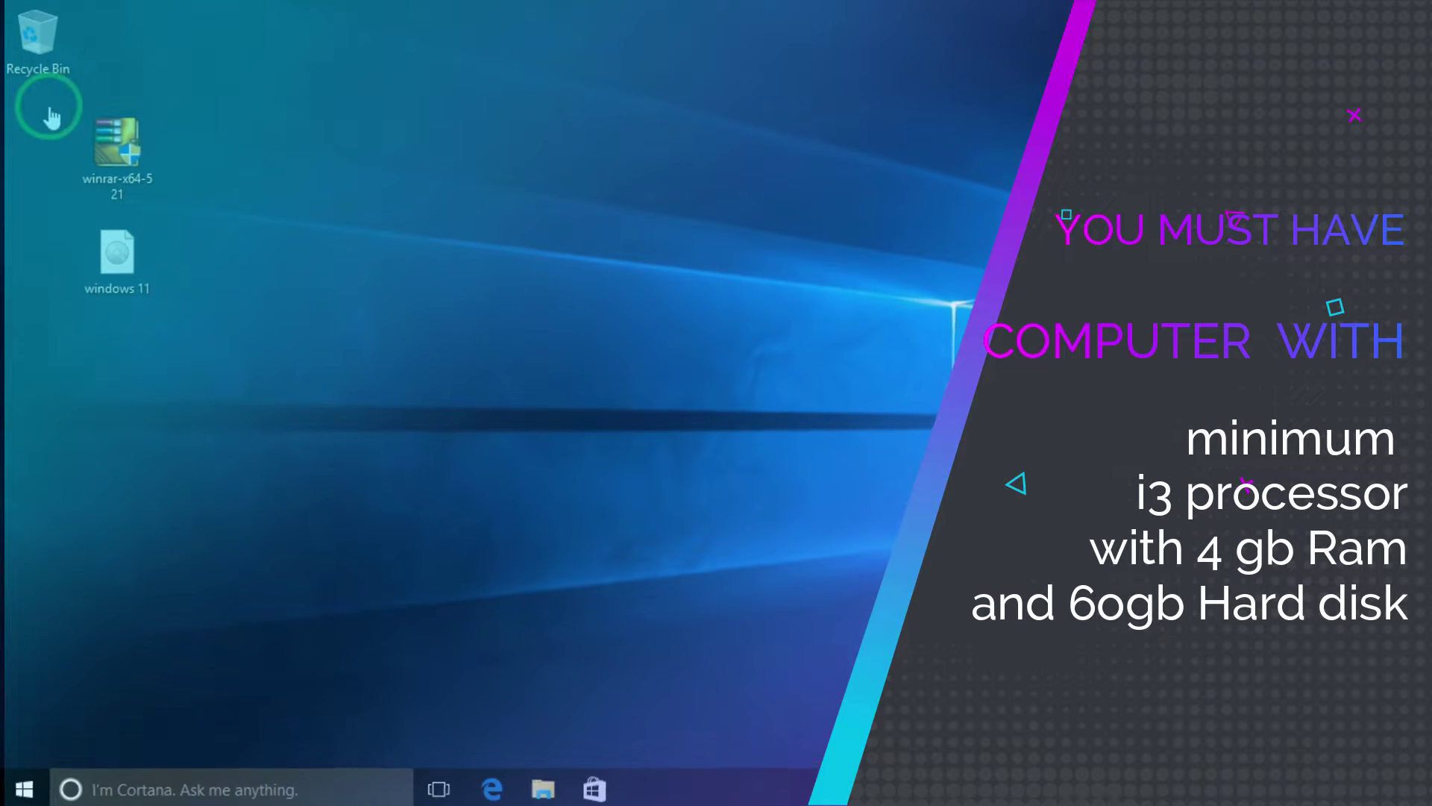
pyautogui.moveTo(52, 220); pyautogui.dragTo(291, 421)
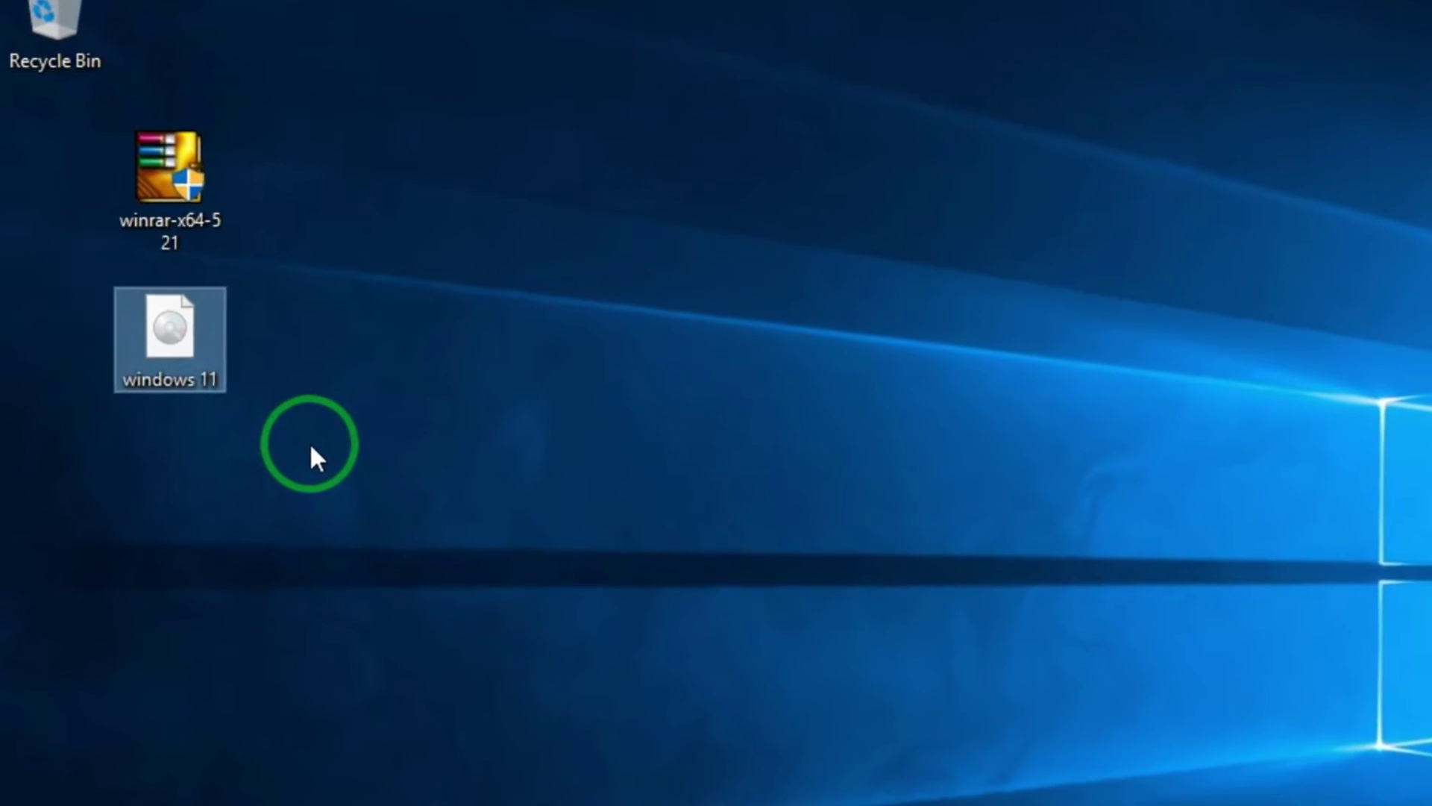
pyautogui.click(295, 435)
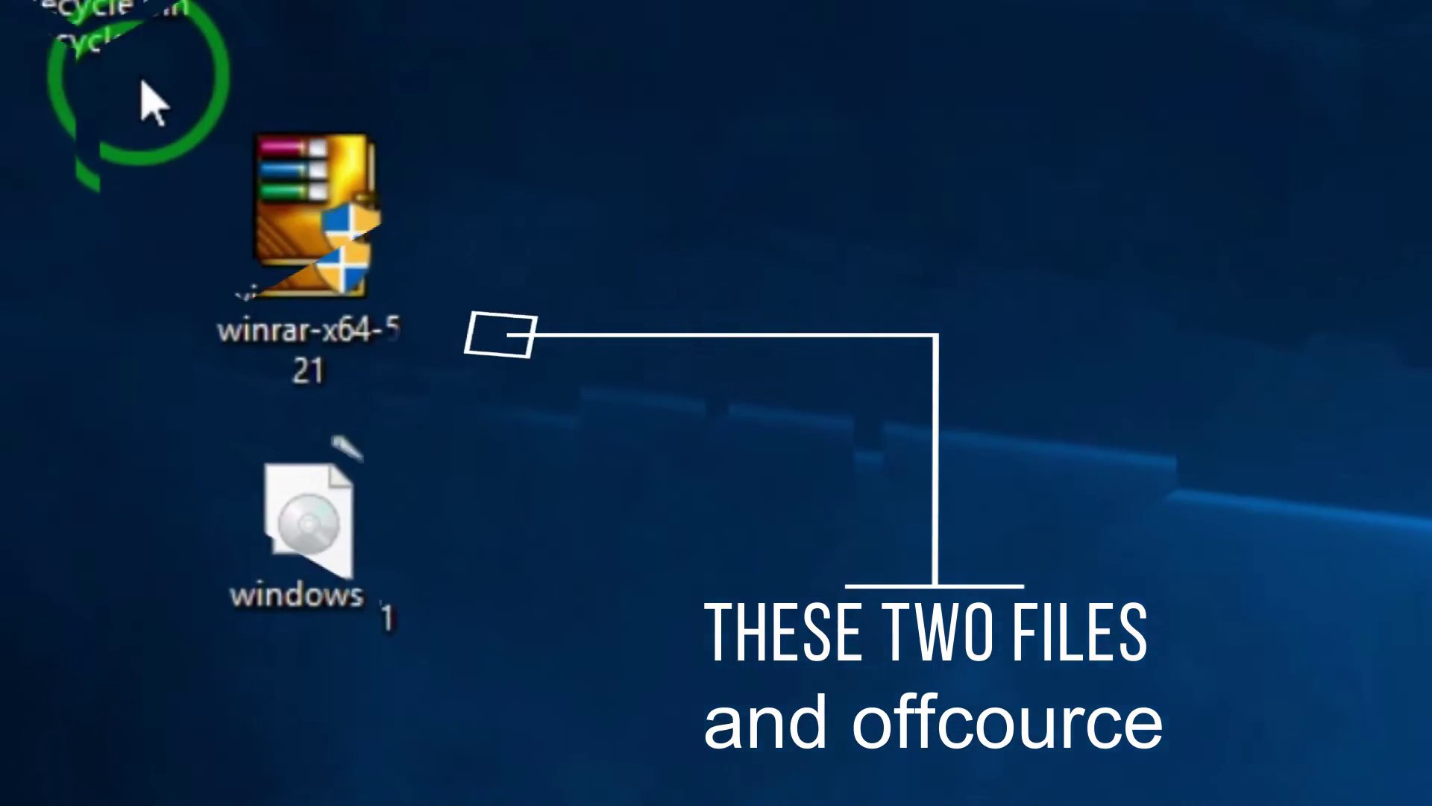
pyautogui.moveTo(123, 111); pyautogui.dragTo(457, 684)
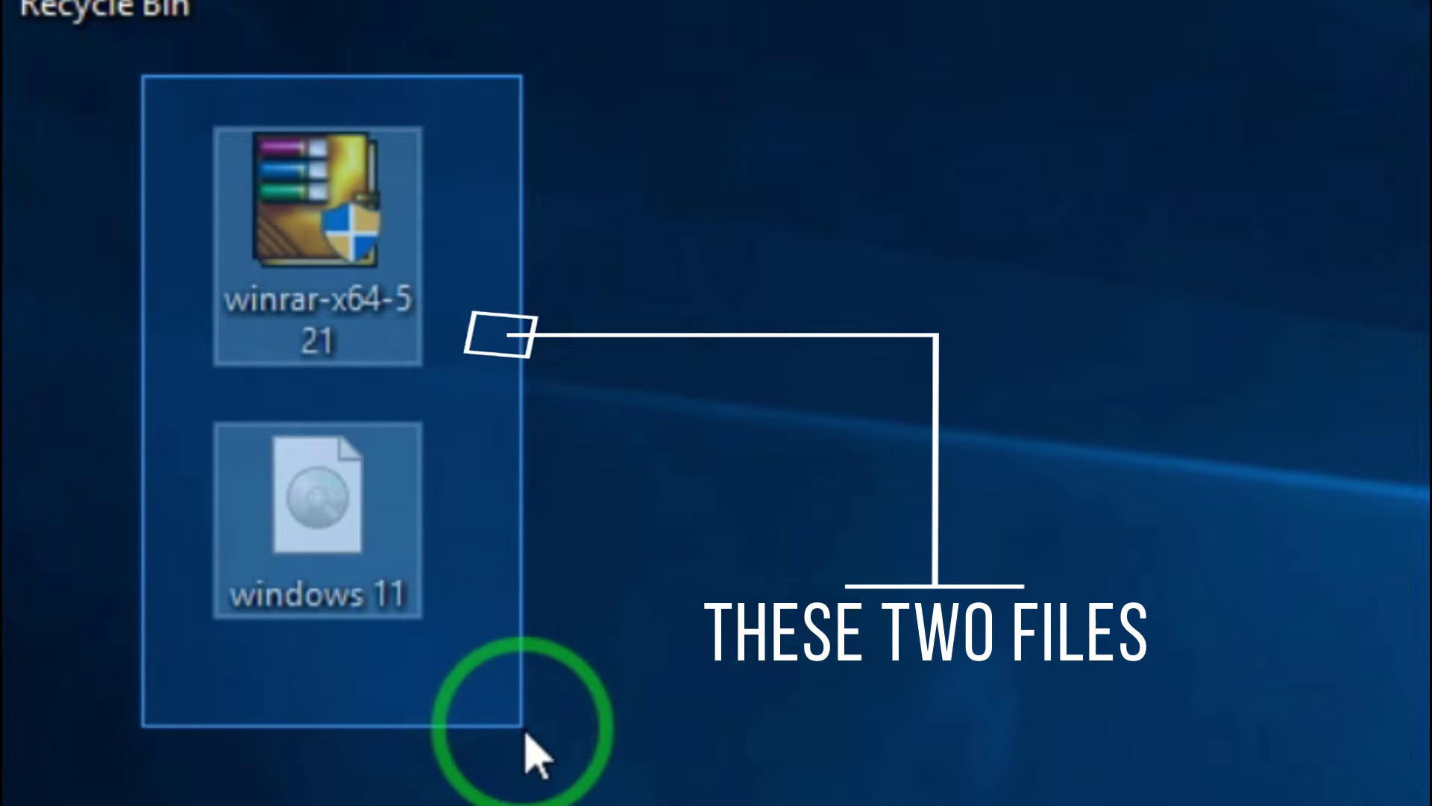
pyautogui.moveTo(536, 757); pyautogui.dragTo(527, 745)
pyautogui.click(545, 749)
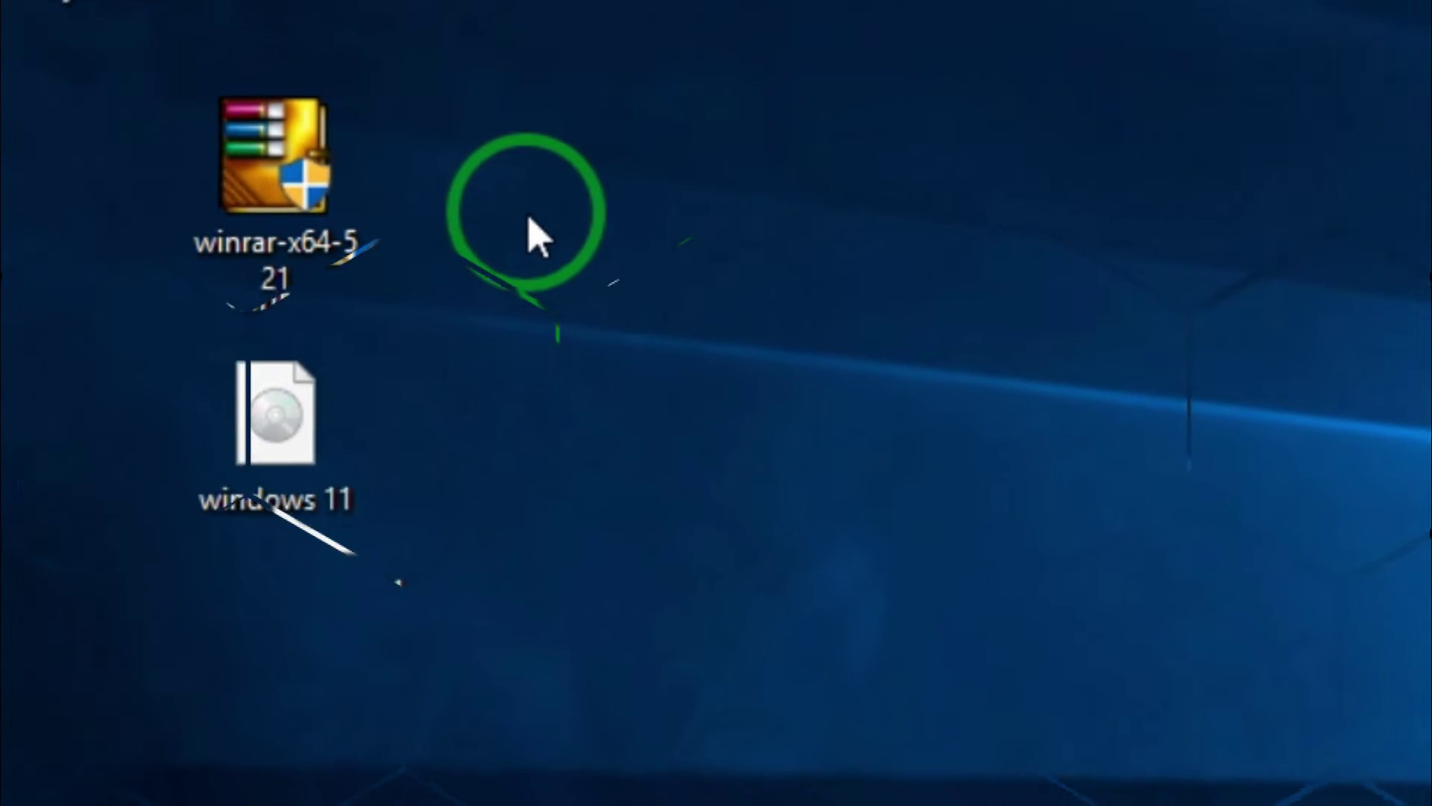
pyautogui.click(257, 403)
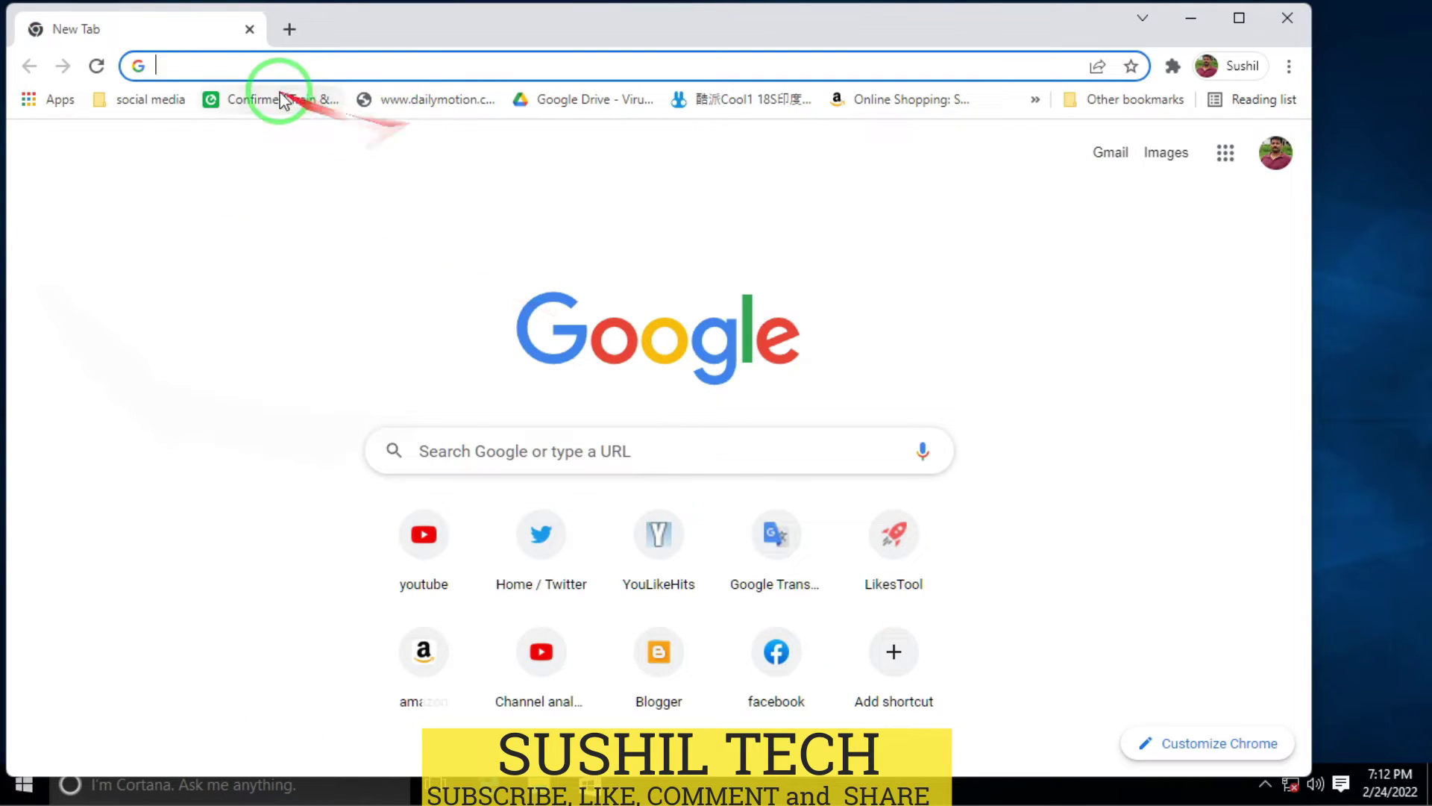
# - Search the web for "download windows 11" and open Microsoft's Download Windows 11 page from the results
pyautogui.click(249, 61)
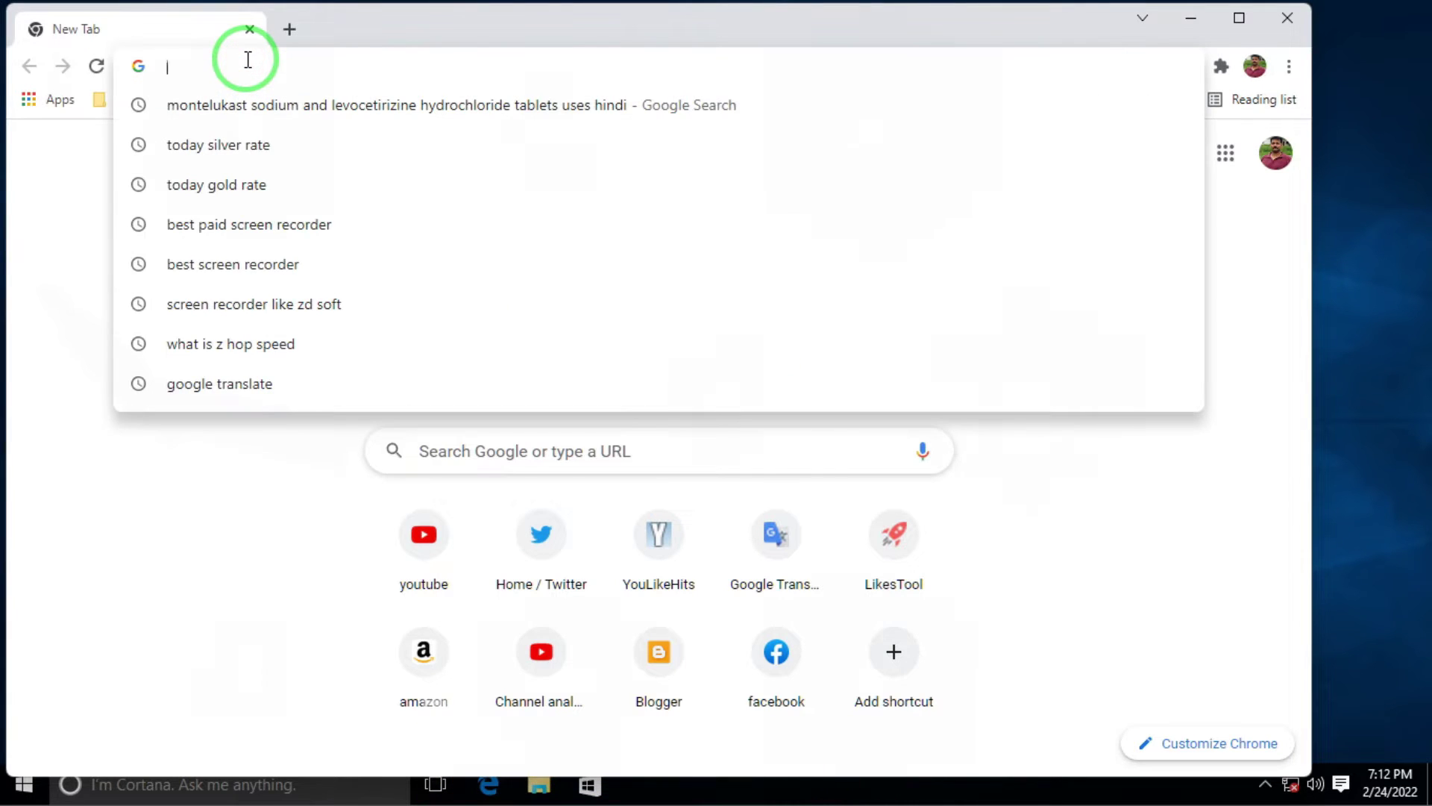
pyautogui.write('downl')
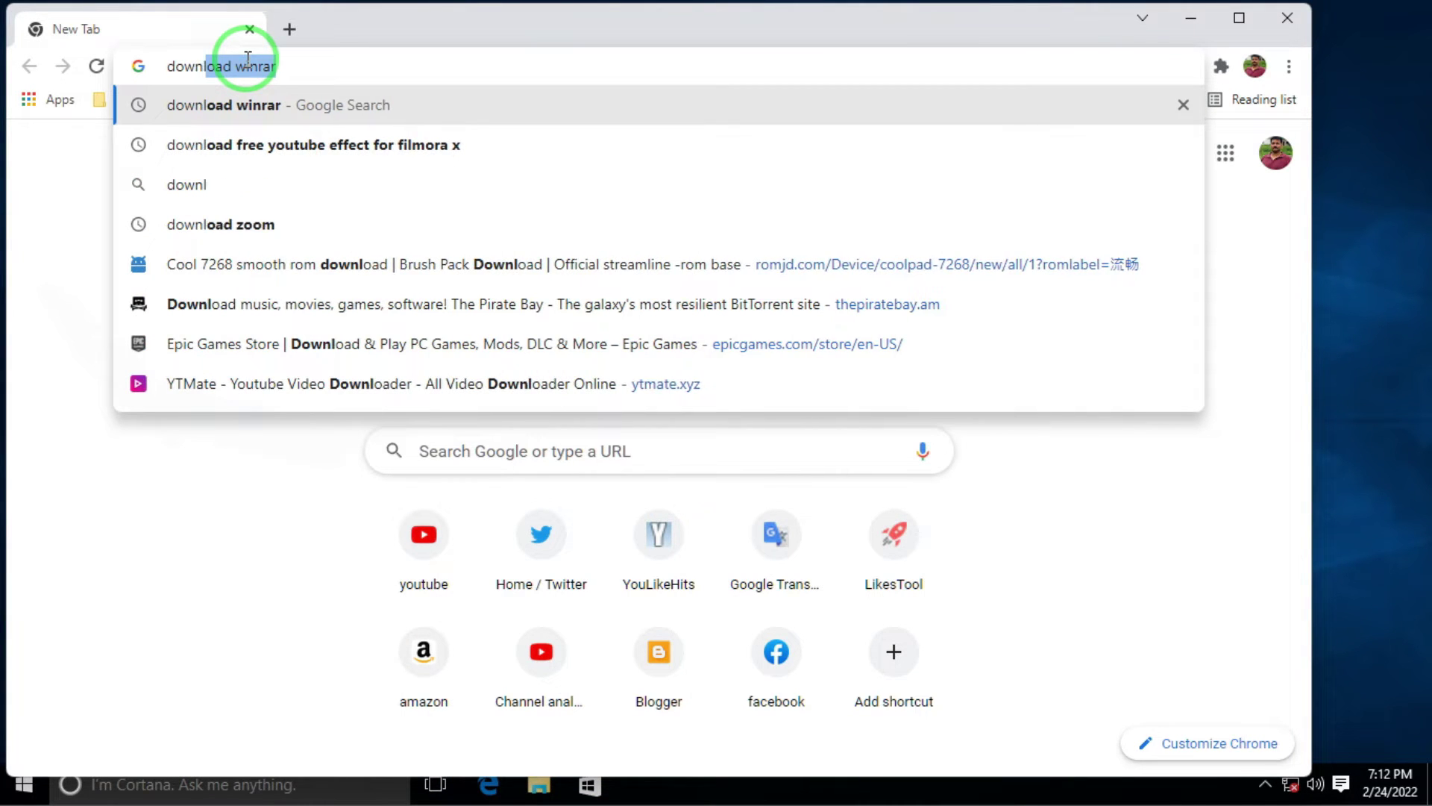
pyautogui.write('oad windows')
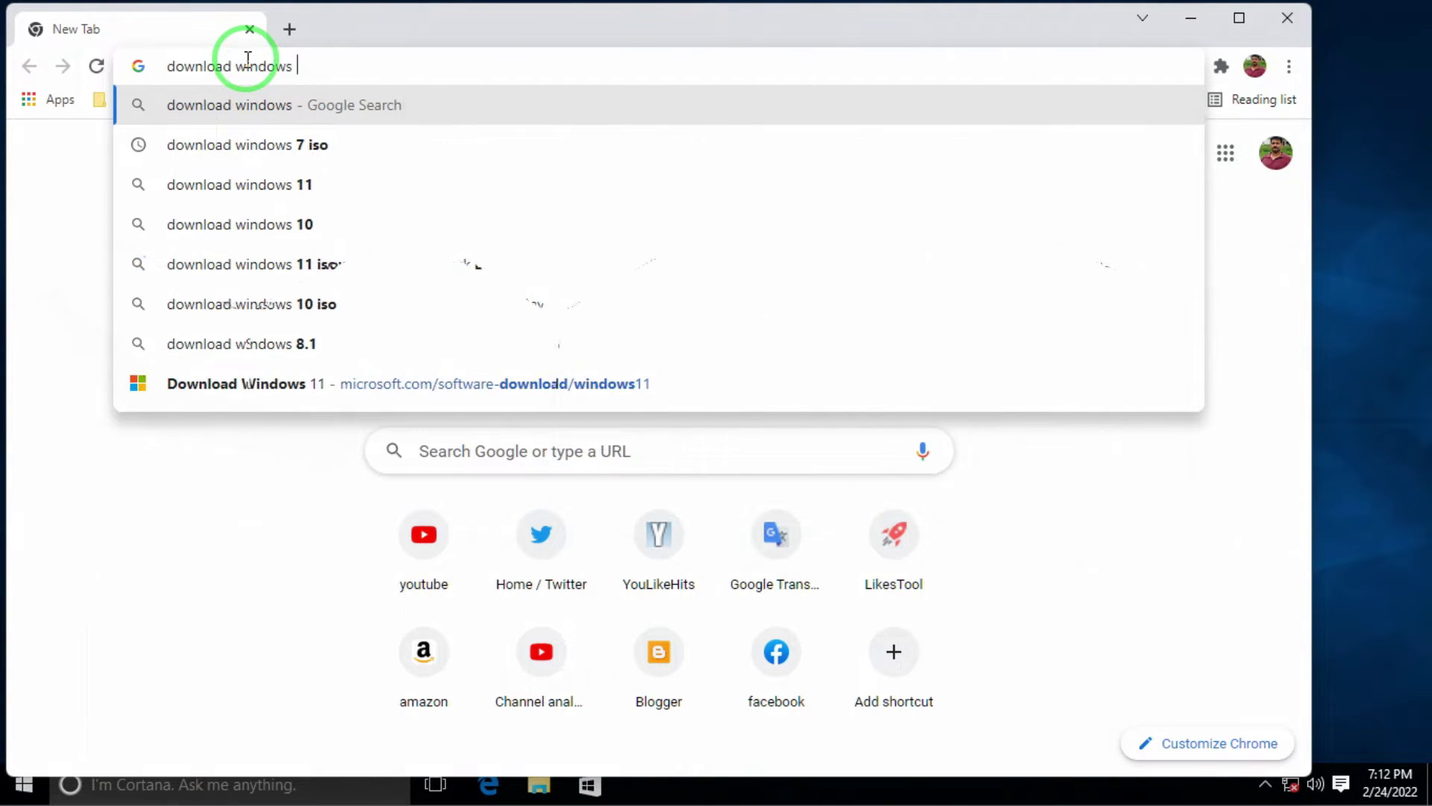
pyautogui.write(' 11')
pyautogui.press('Return')
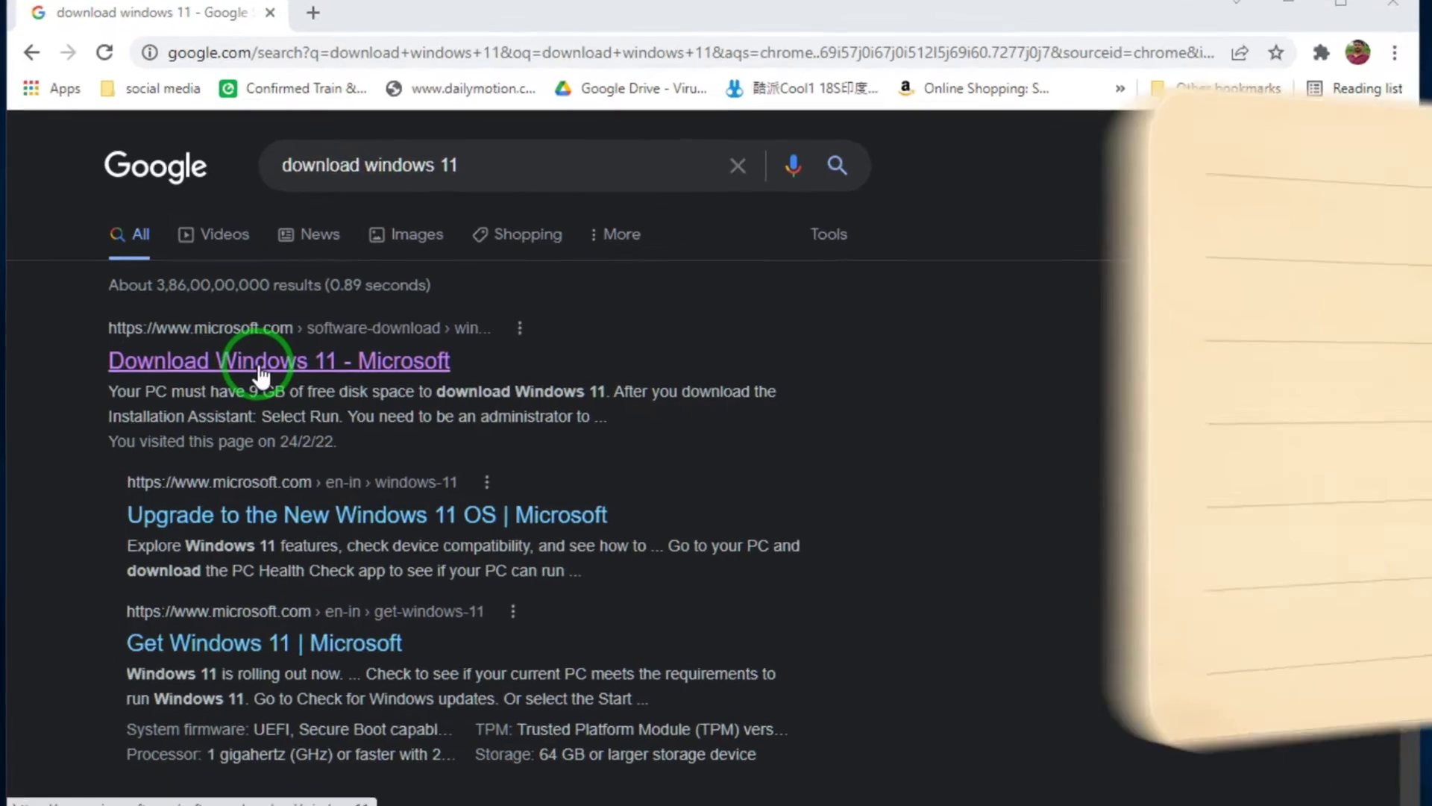
pyautogui.click(258, 364)
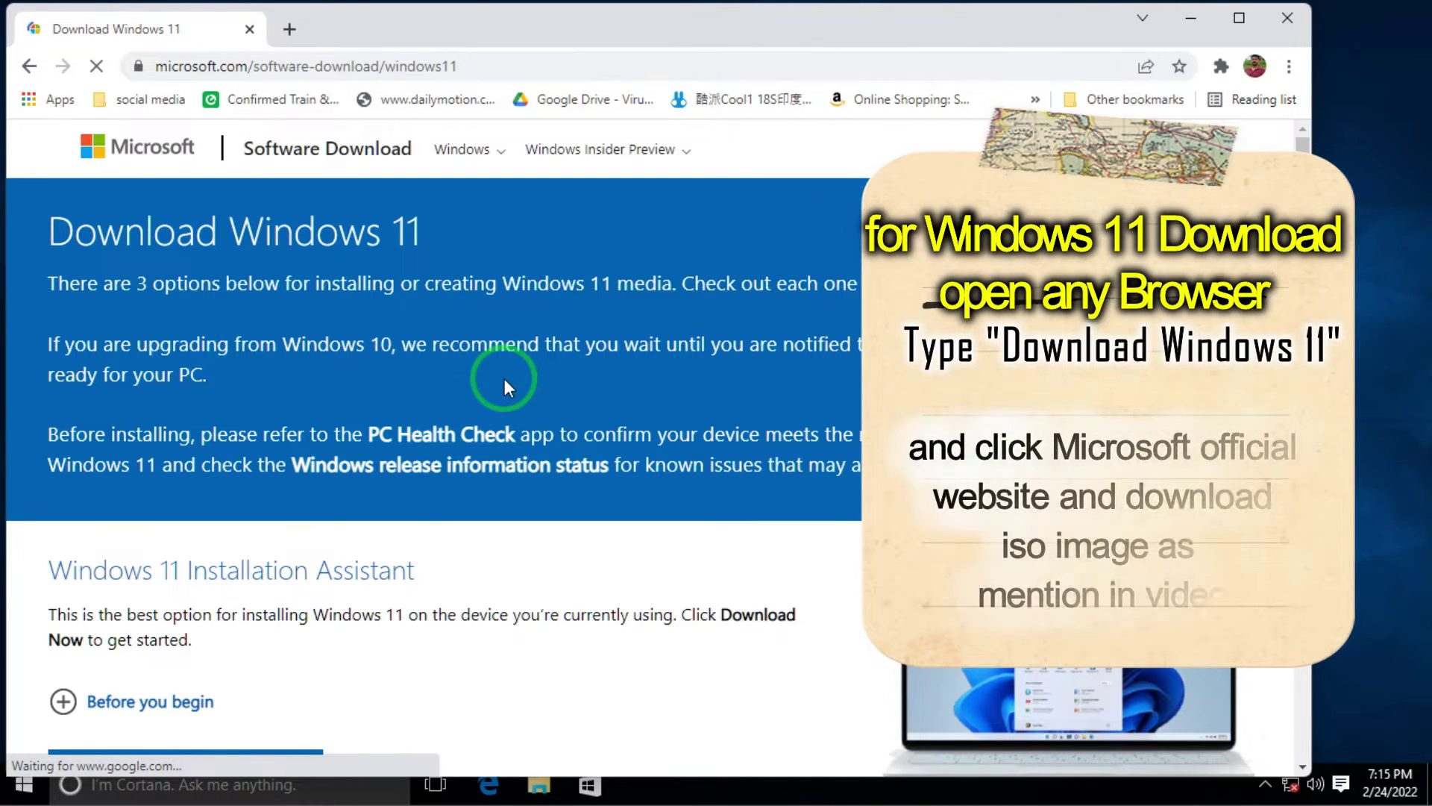
# - Choose Windows 11 (multi-edition ISO) under Download Windows 11 Disk Image (ISO) and submit the download selection
pyautogui.scroll(-4, 504, 378)
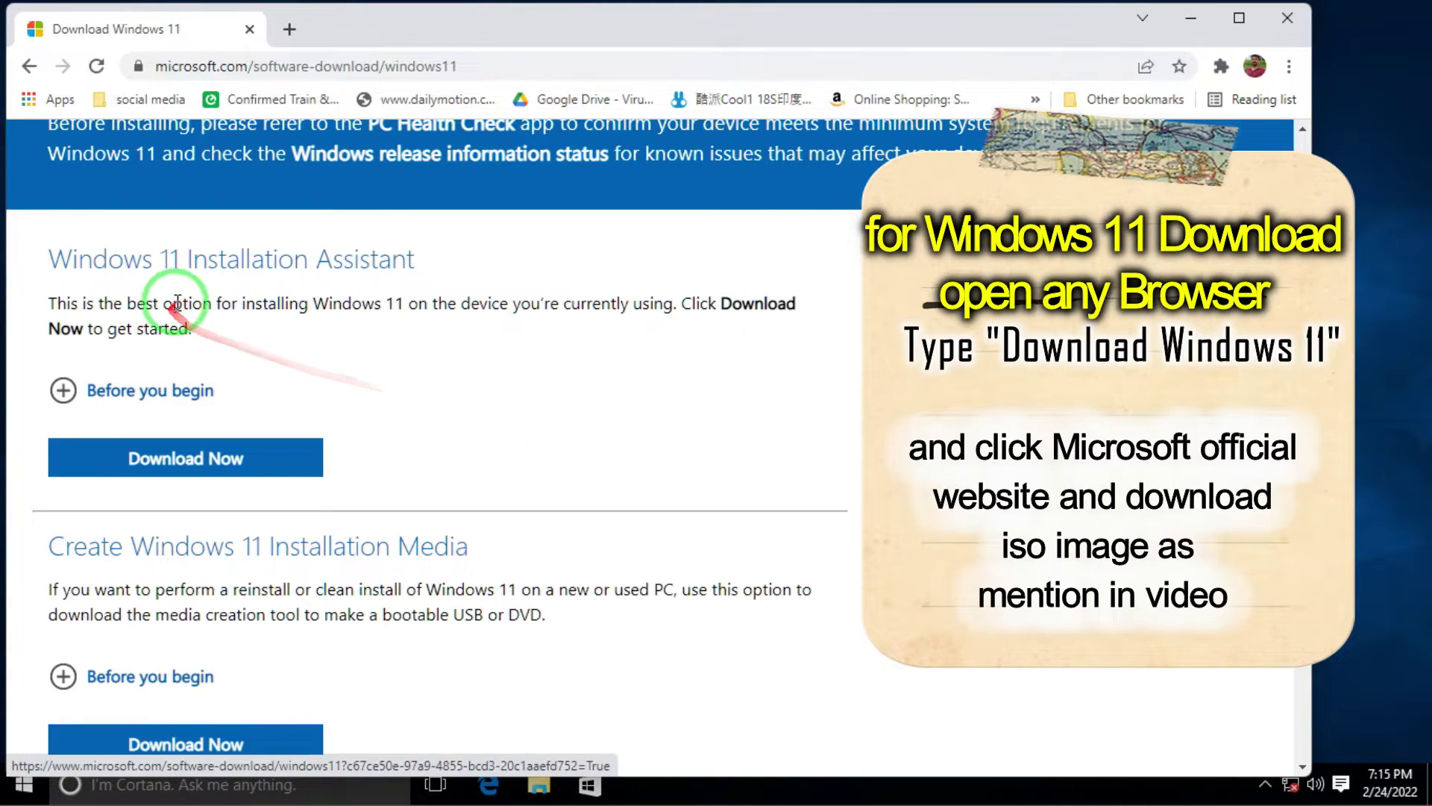
pyautogui.scroll(-1, 837, 626)
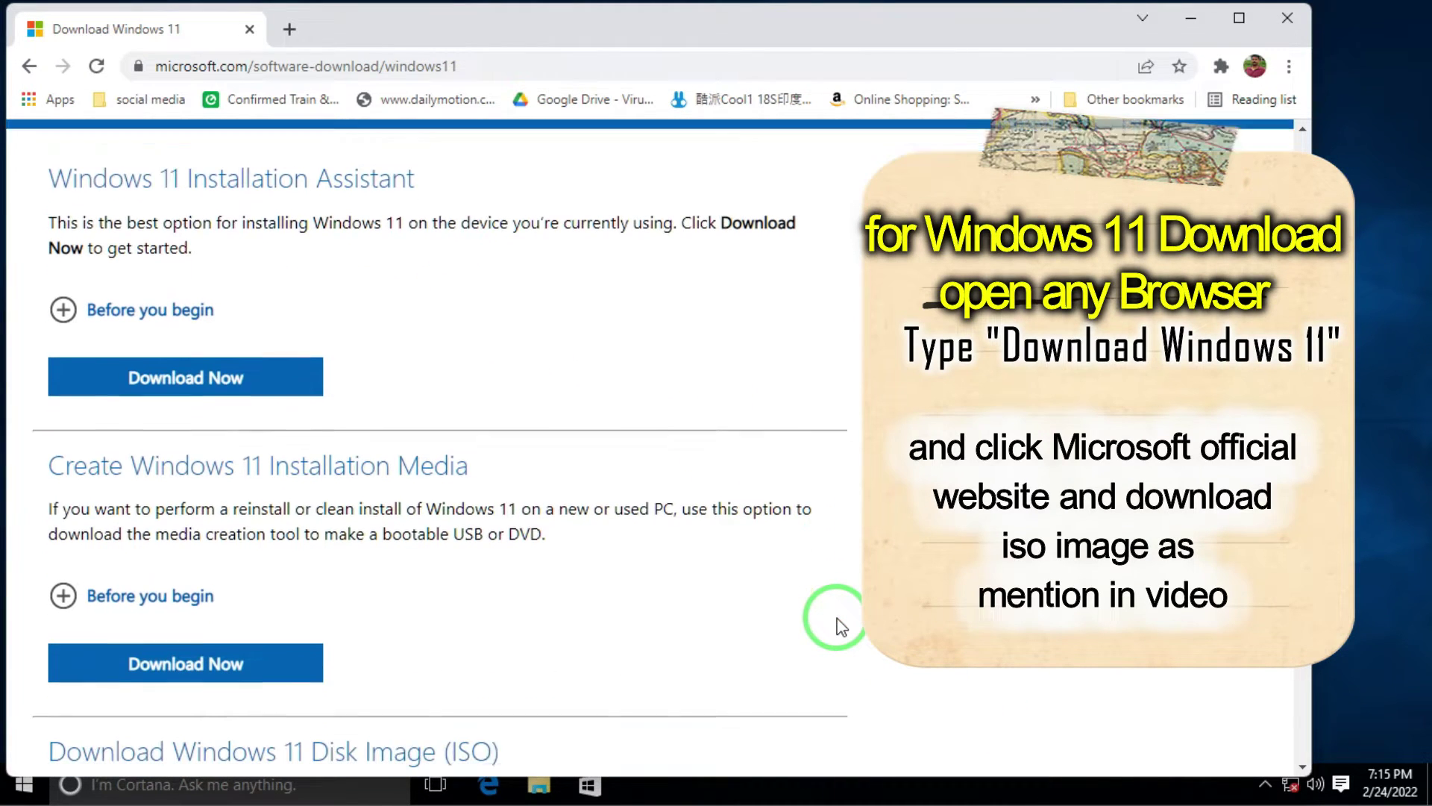
pyautogui.scroll(-3, 841, 626)
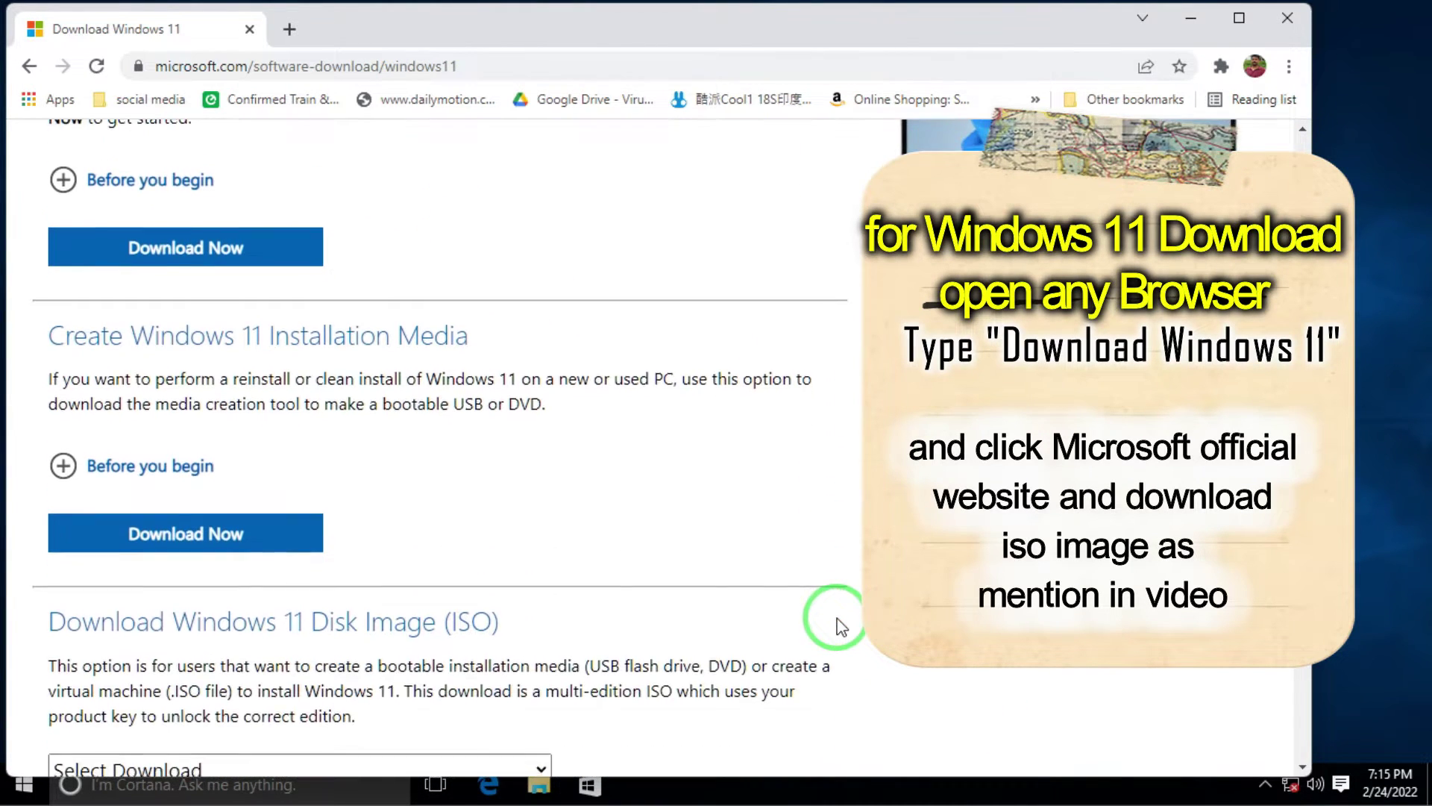
pyautogui.scroll(3, 841, 627)
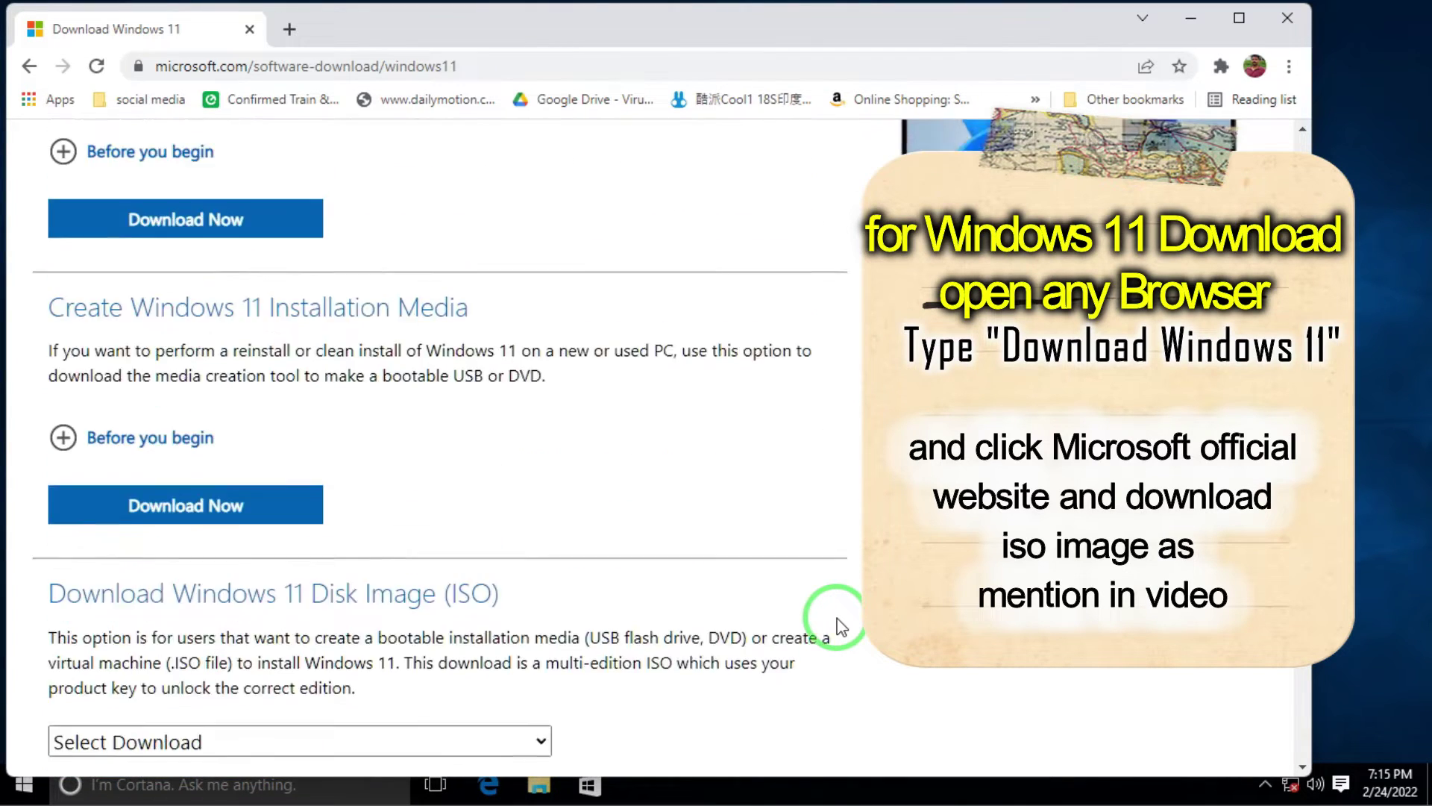
pyautogui.scroll(-5, 841, 627)
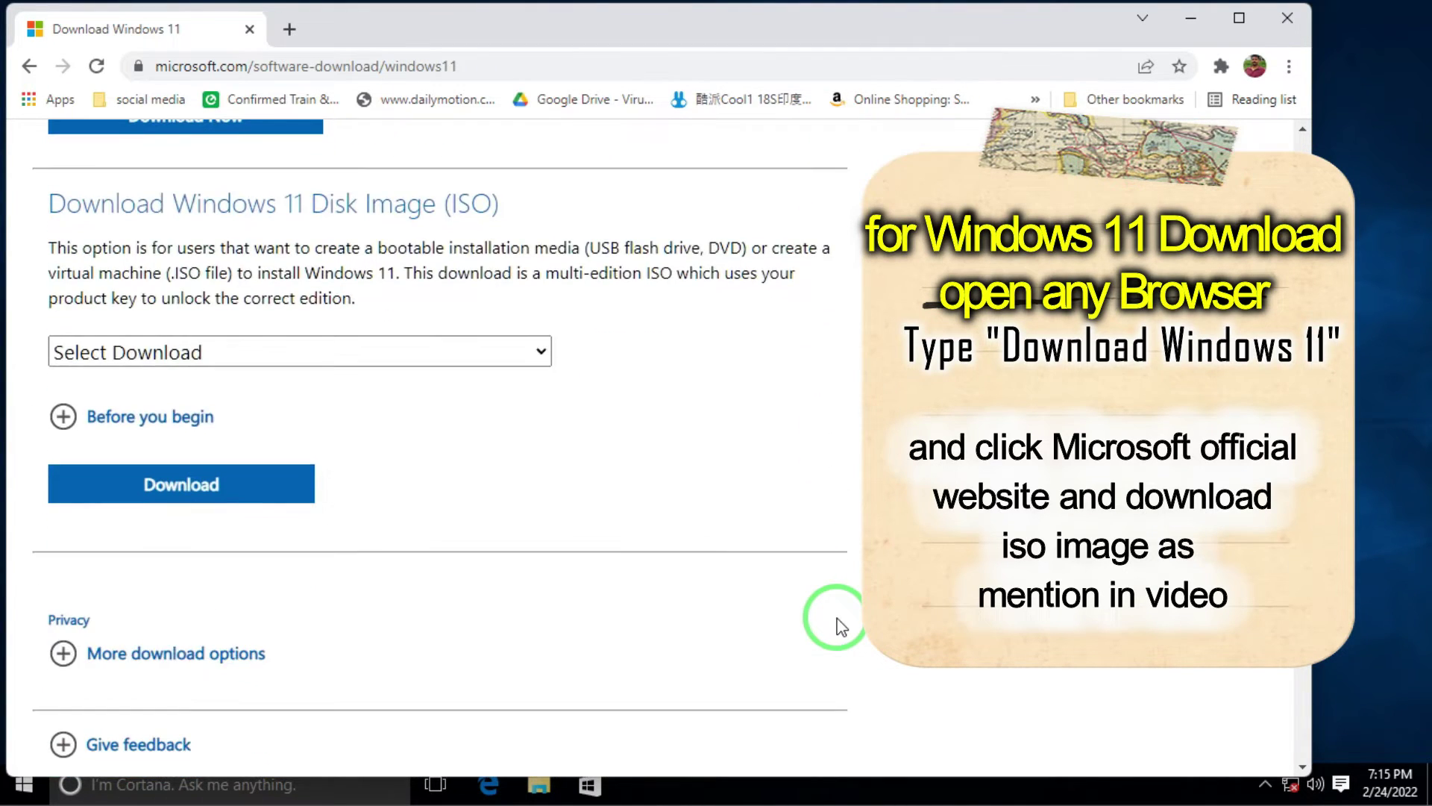
pyautogui.click(541, 357)
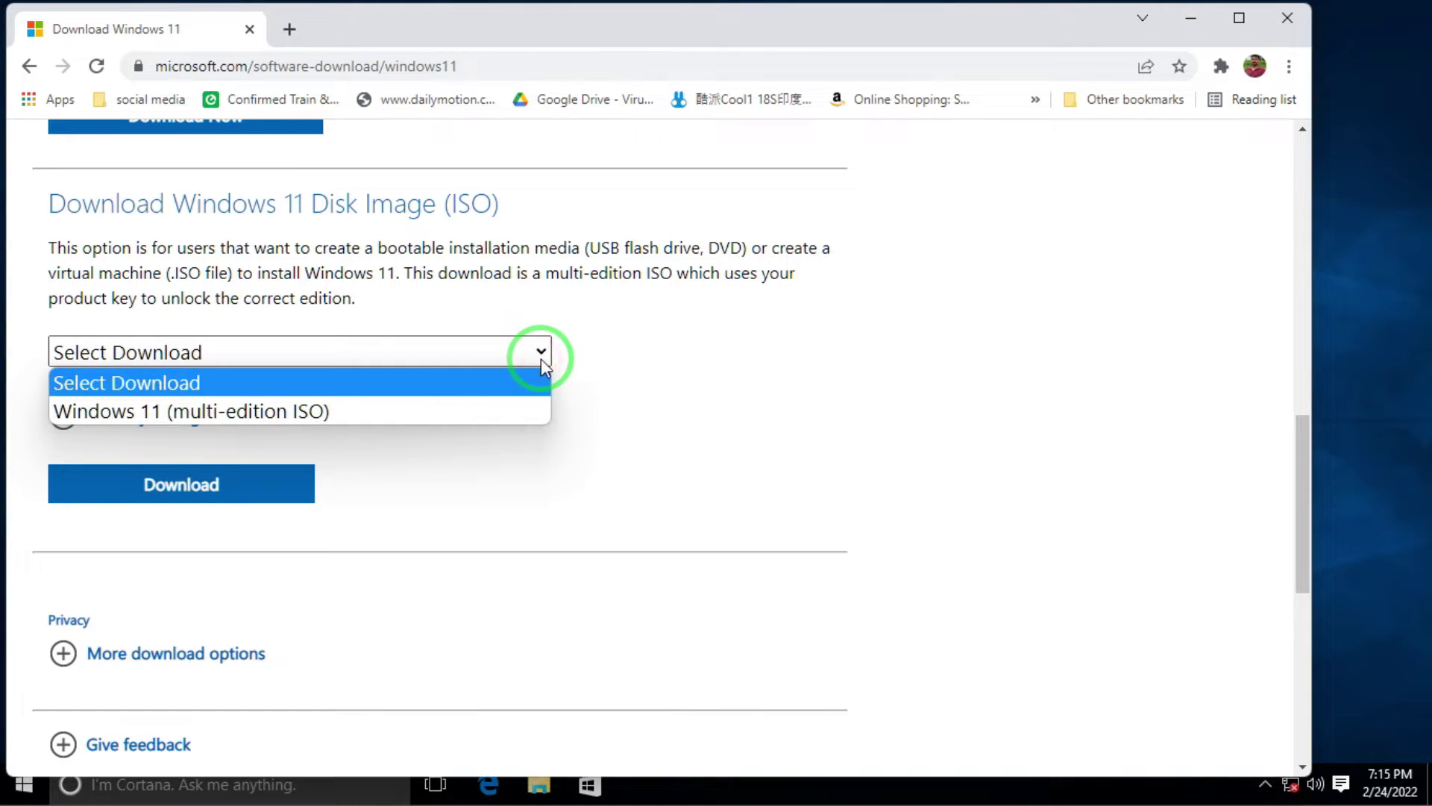
pyautogui.click(217, 409)
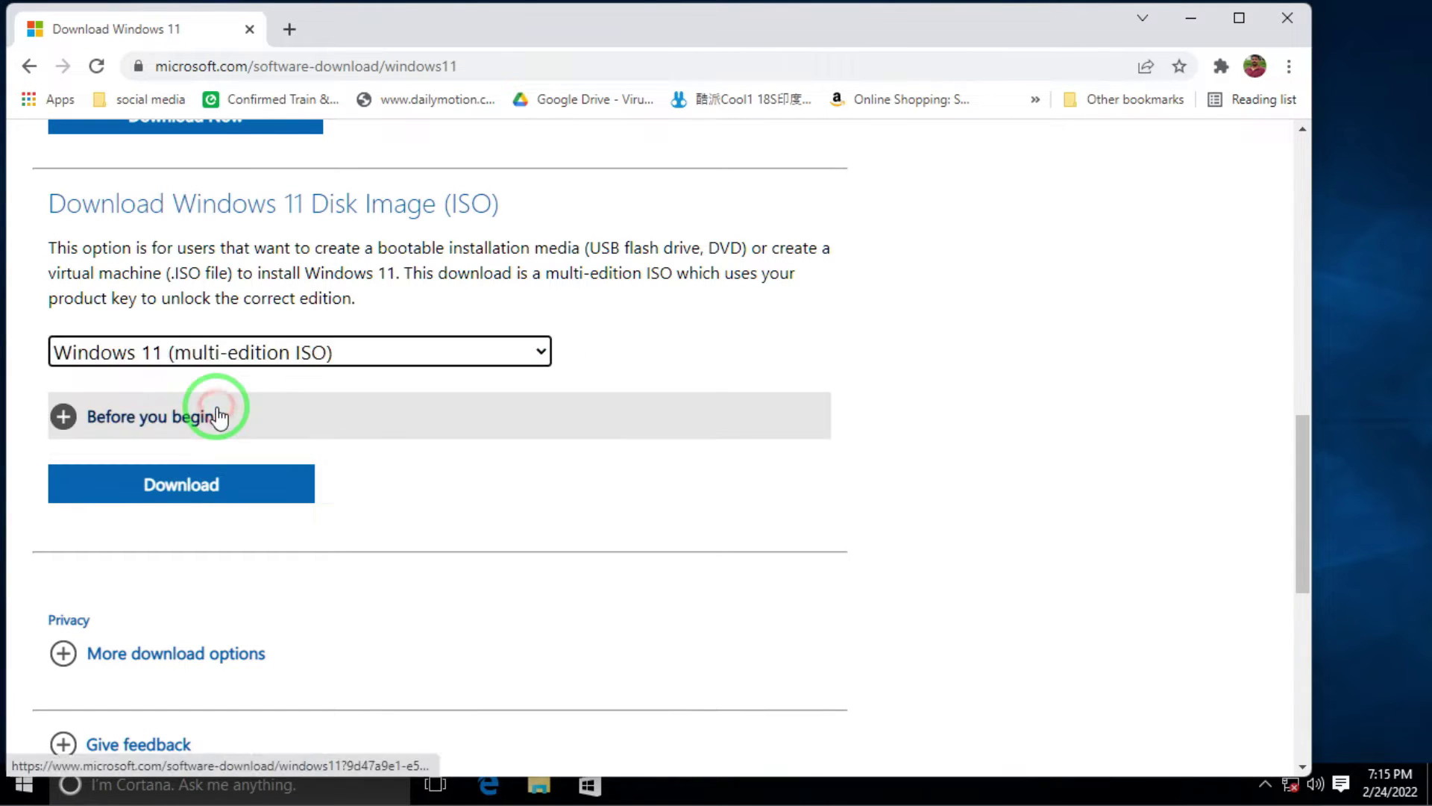
pyautogui.click(149, 496)
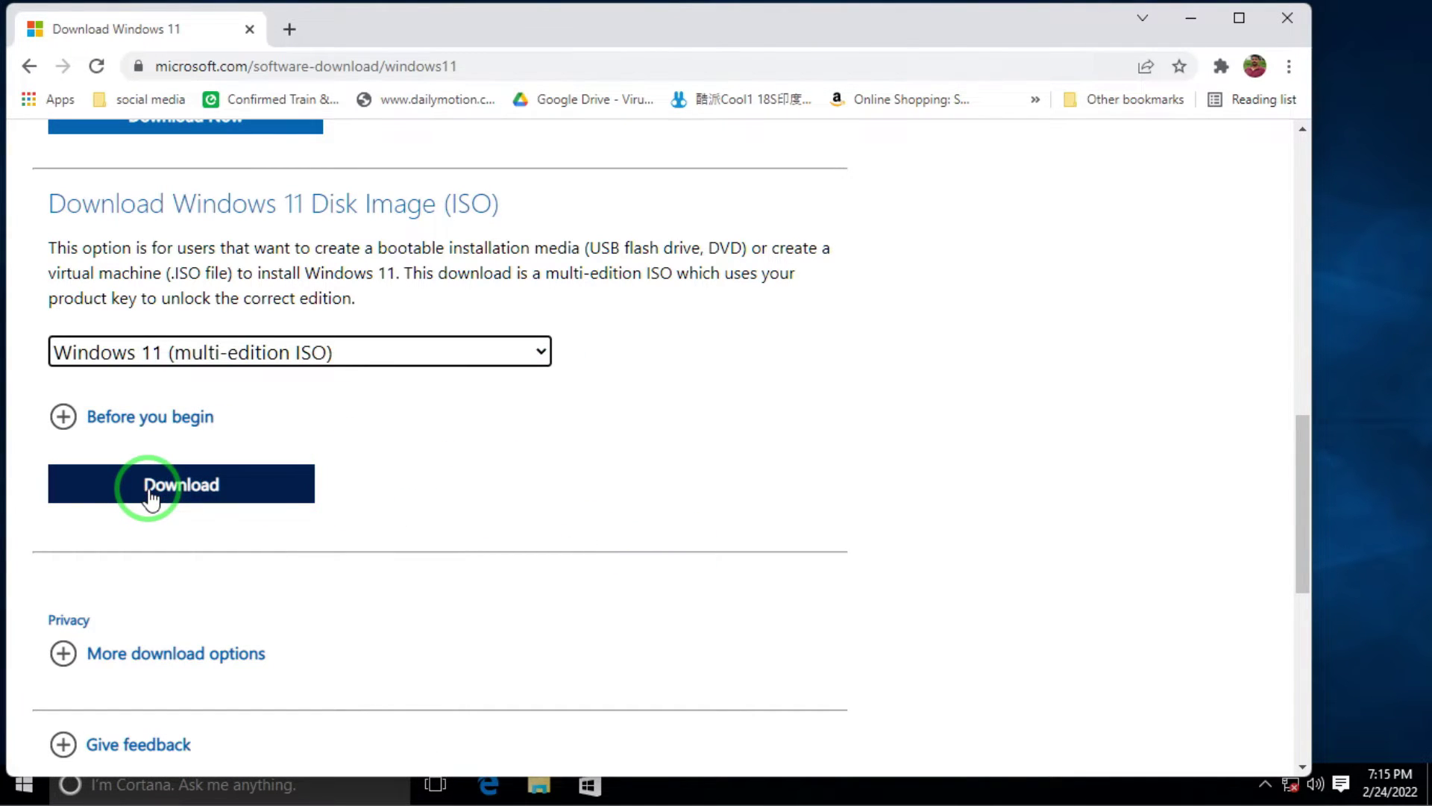
# - Set the product language to English and start the 64-bit Windows 11 ISO download
pyautogui.scroll(-3, 149, 496)
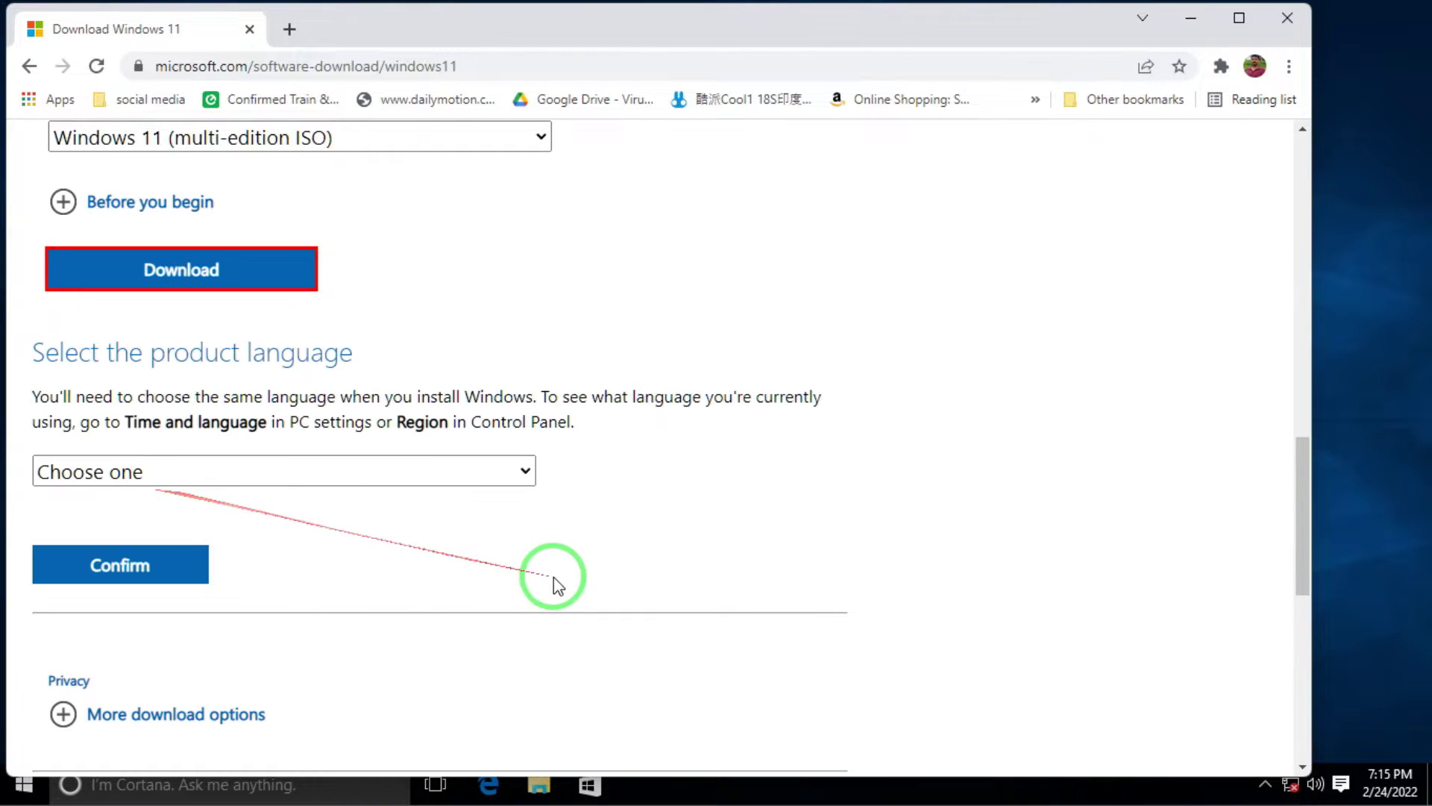
pyautogui.click(503, 470)
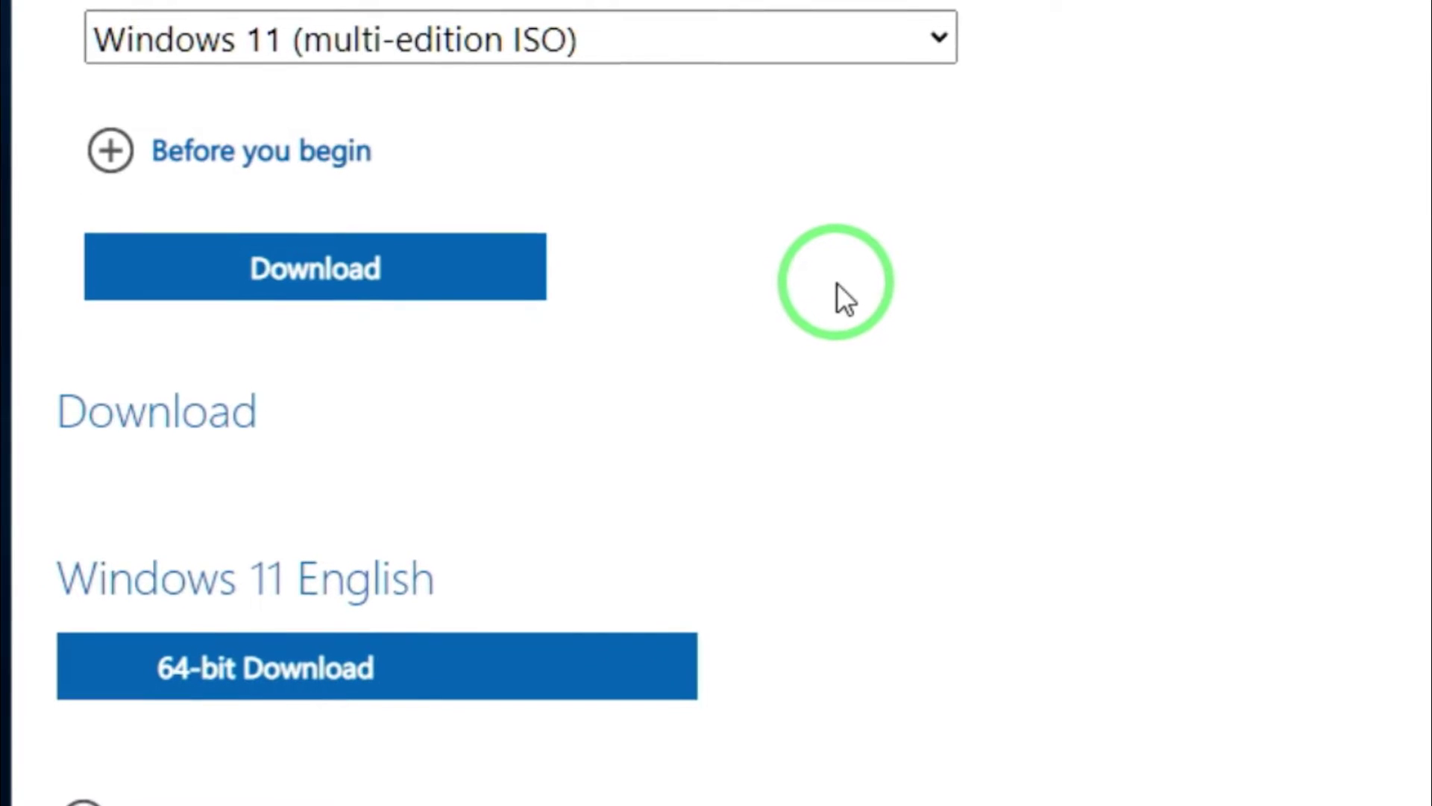
pyautogui.scroll(-5, 864, 259)
# - Search Google for "winrar" in a new tab and open the official WinRAR website from the results
pyautogui.click(319, 50)
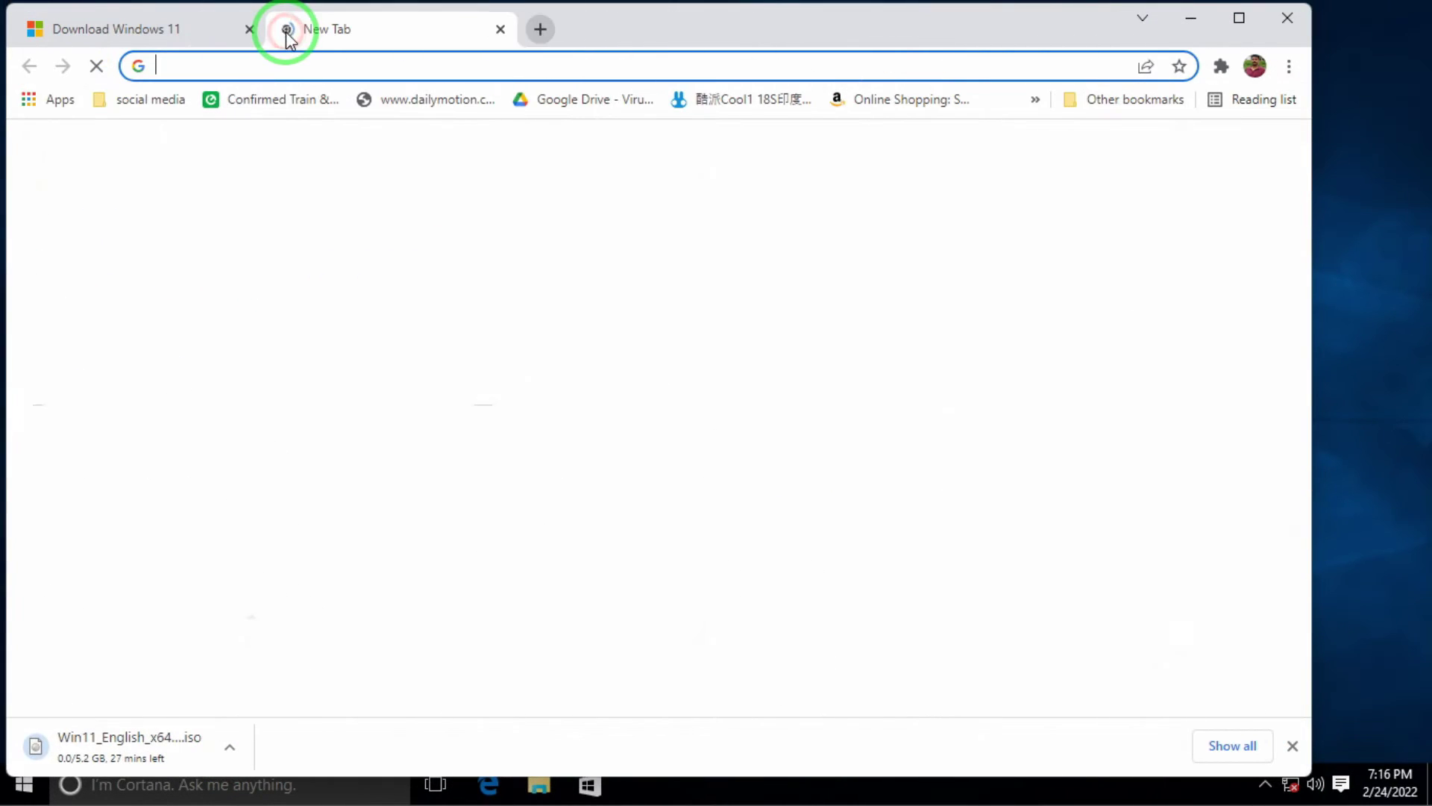
pyautogui.click(457, 451)
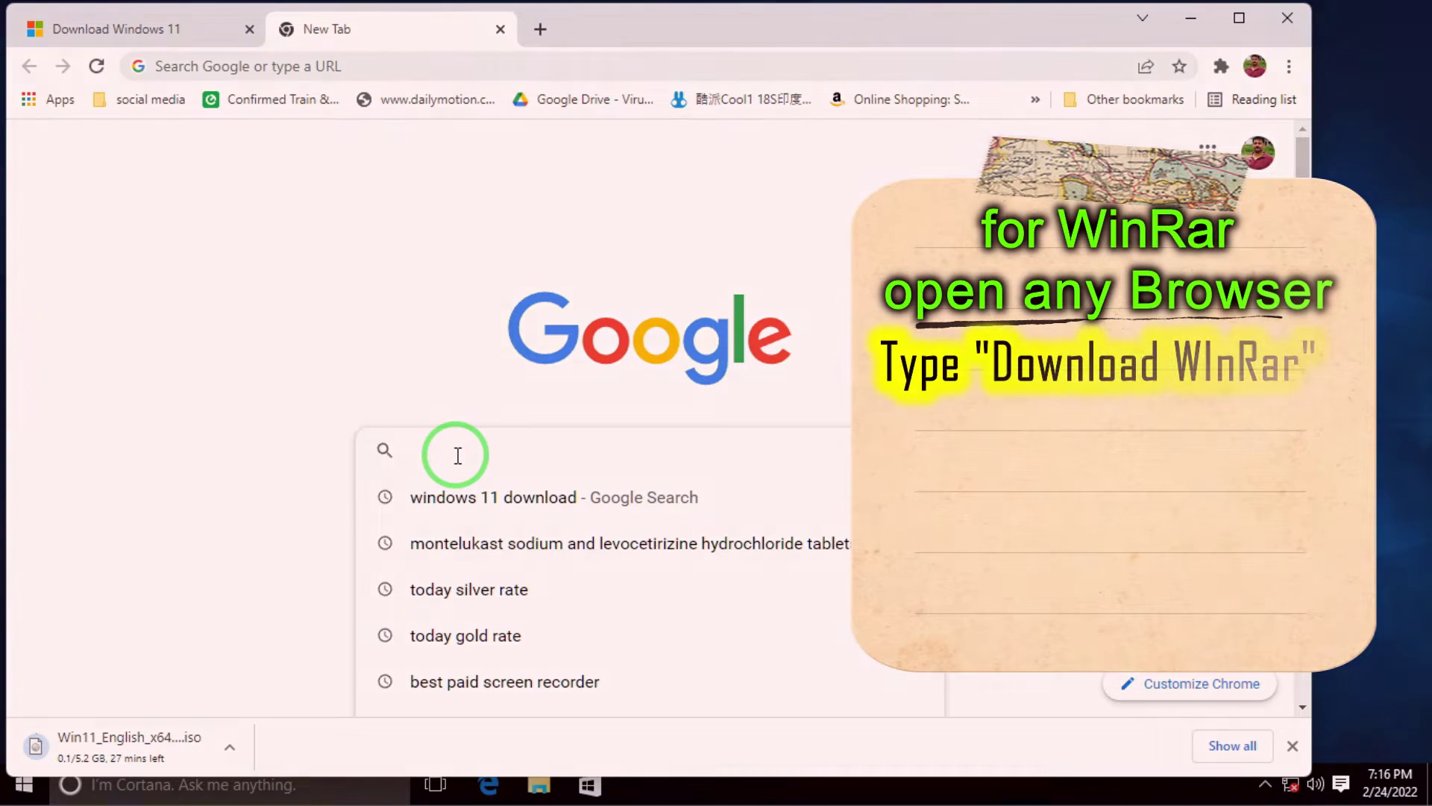
pyautogui.write('win')
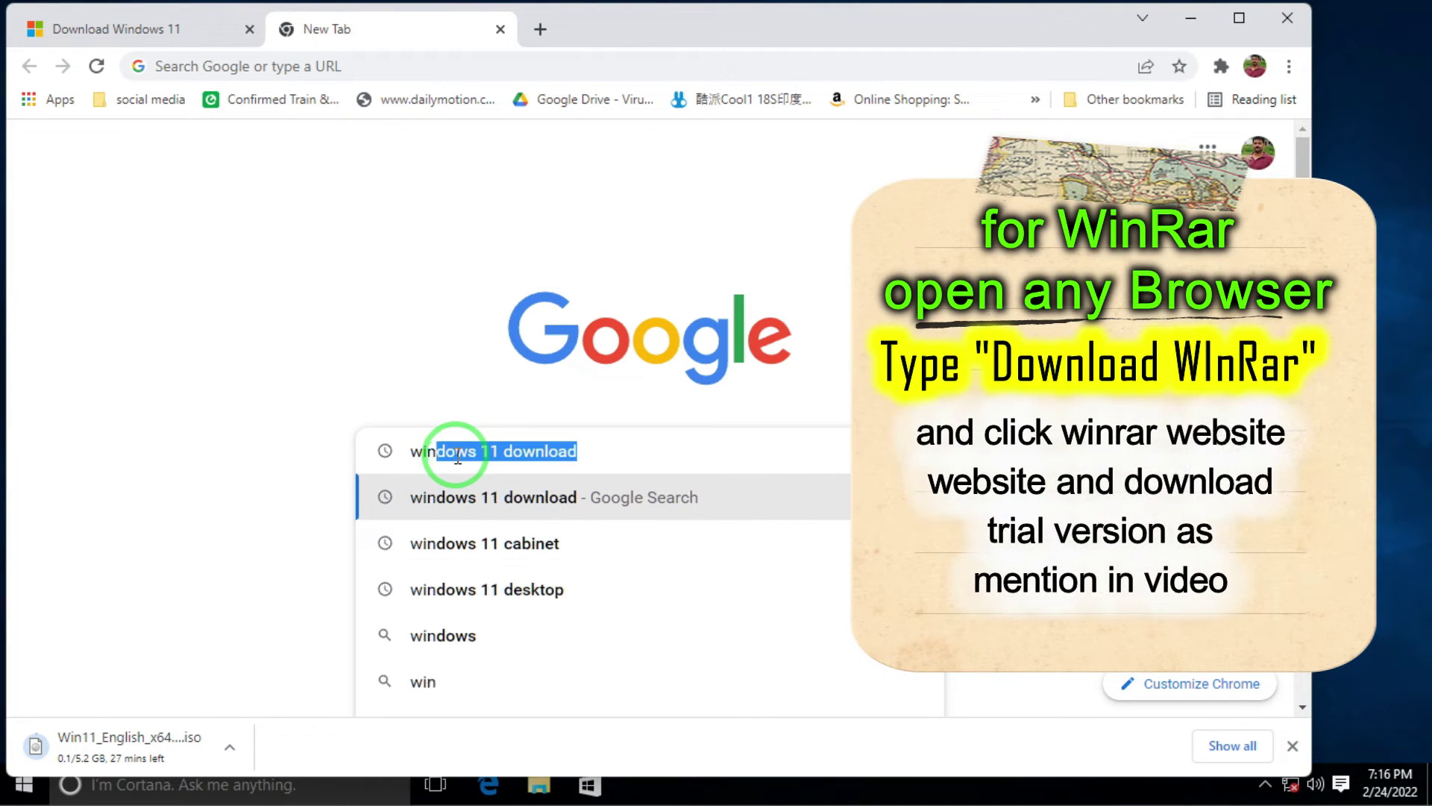
pyautogui.write('rar')
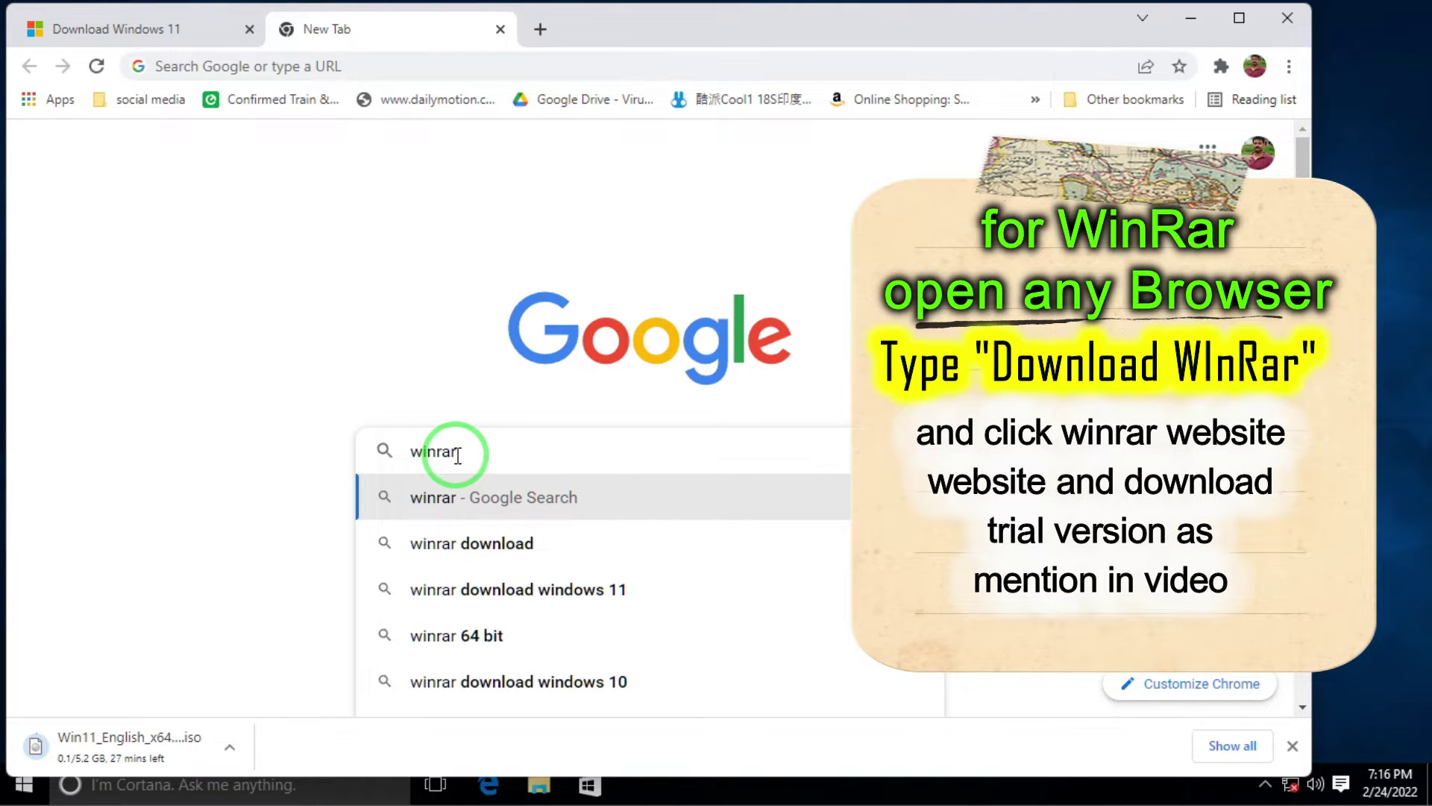
pyautogui.press('Return')
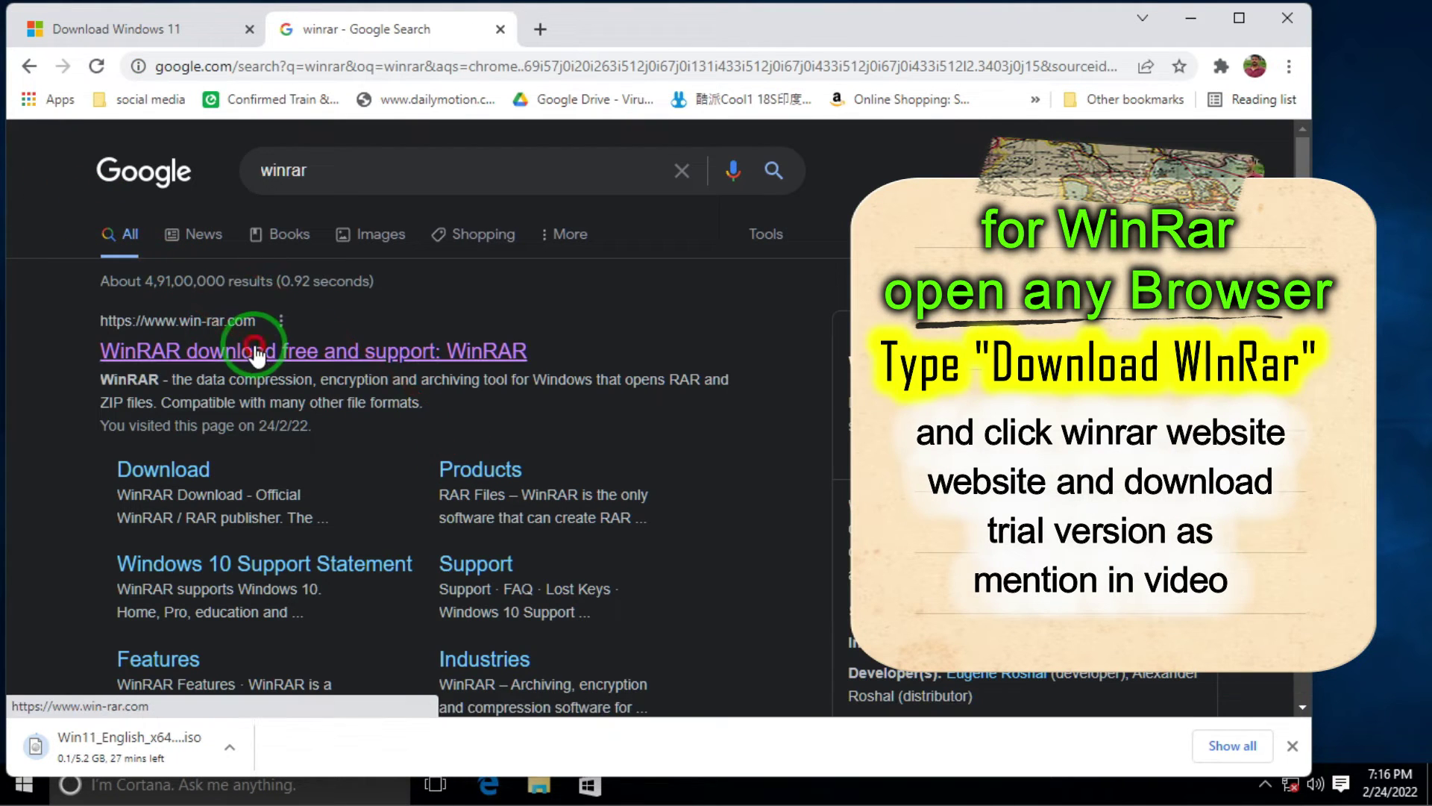
pyautogui.click(255, 352)
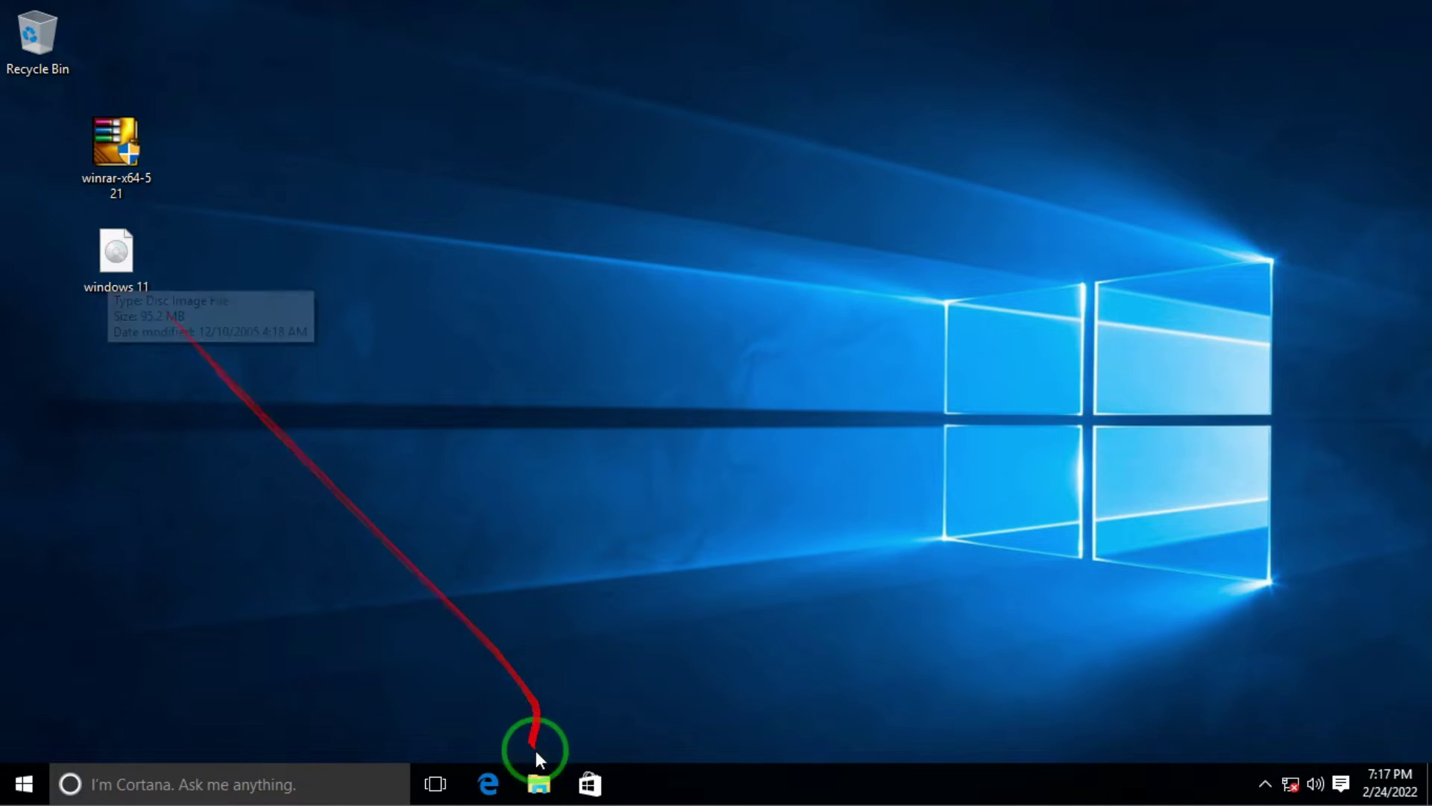
# - Switch to File Explorer and open the contents of DVD Drive (D:), refusing permission for its setup program to run
pyautogui.click(538, 780)
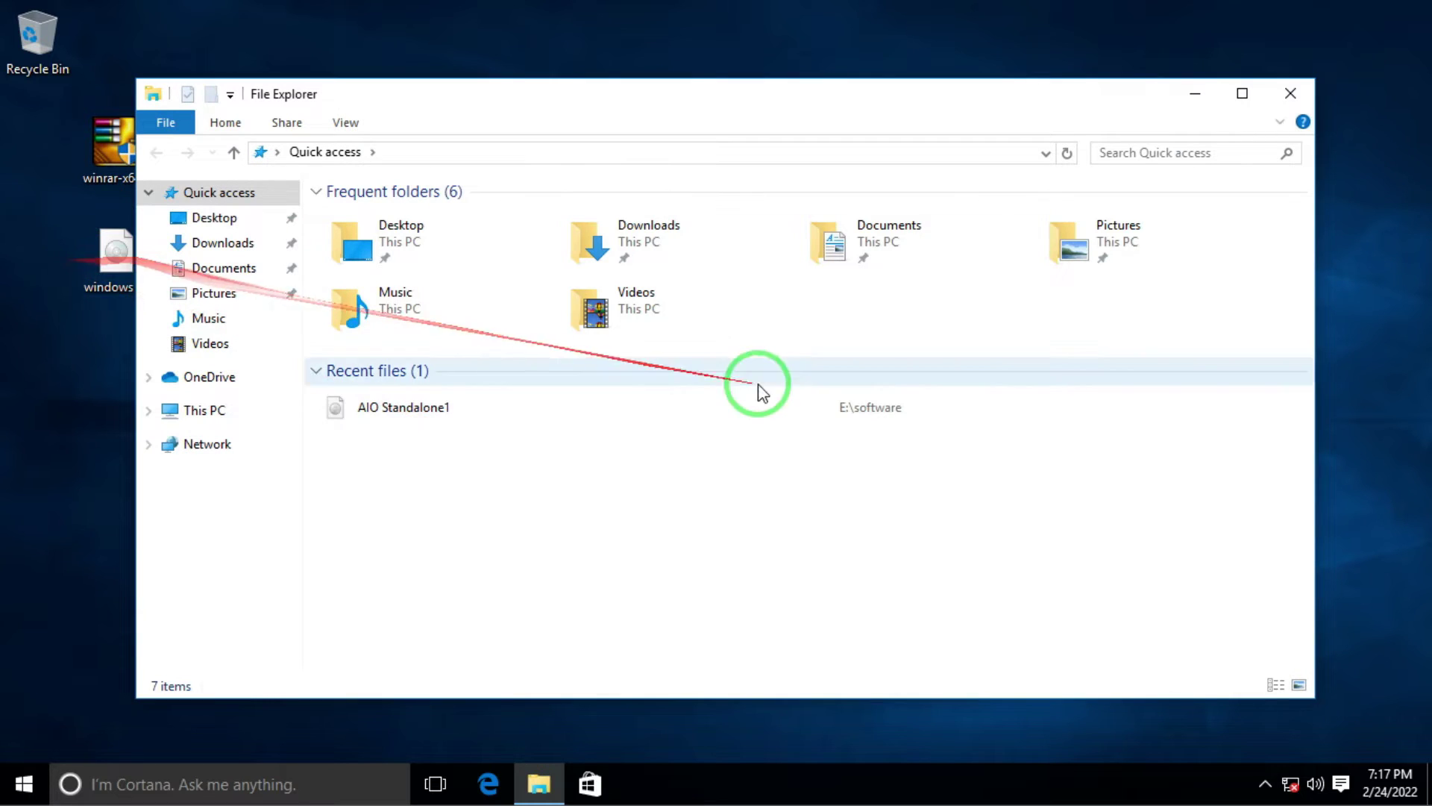
pyautogui.click(181, 416)
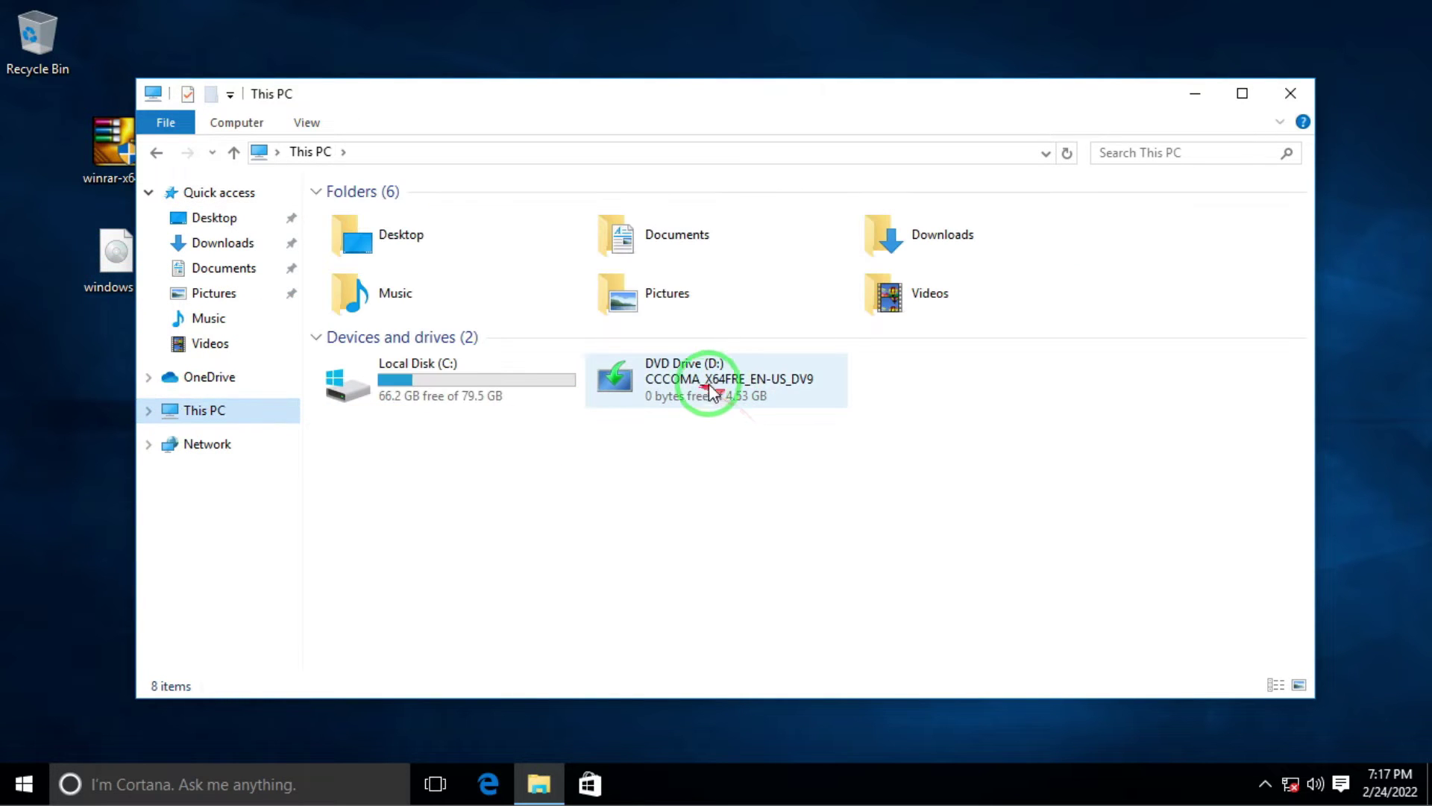
pyautogui.click(707, 380)
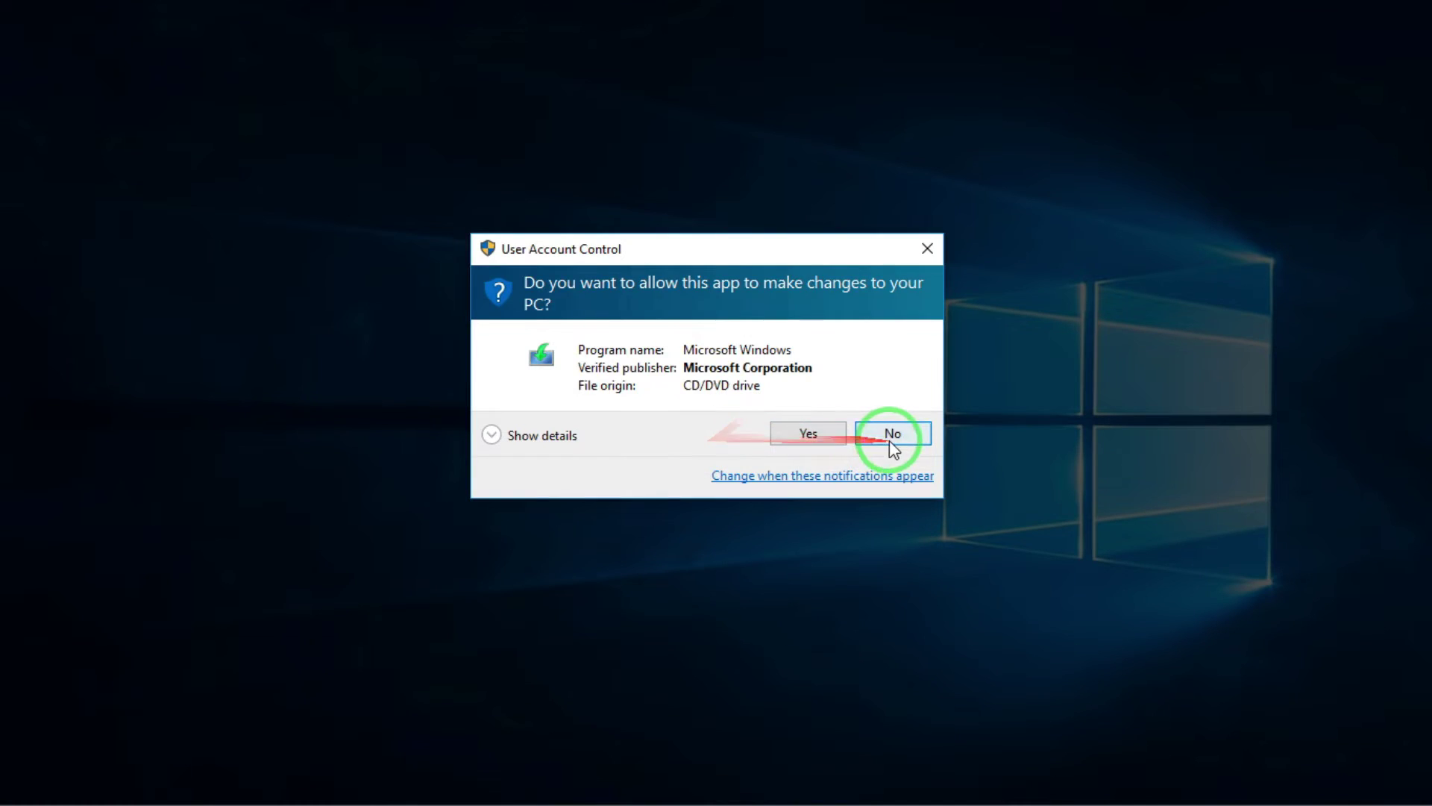
pyautogui.click(895, 438)
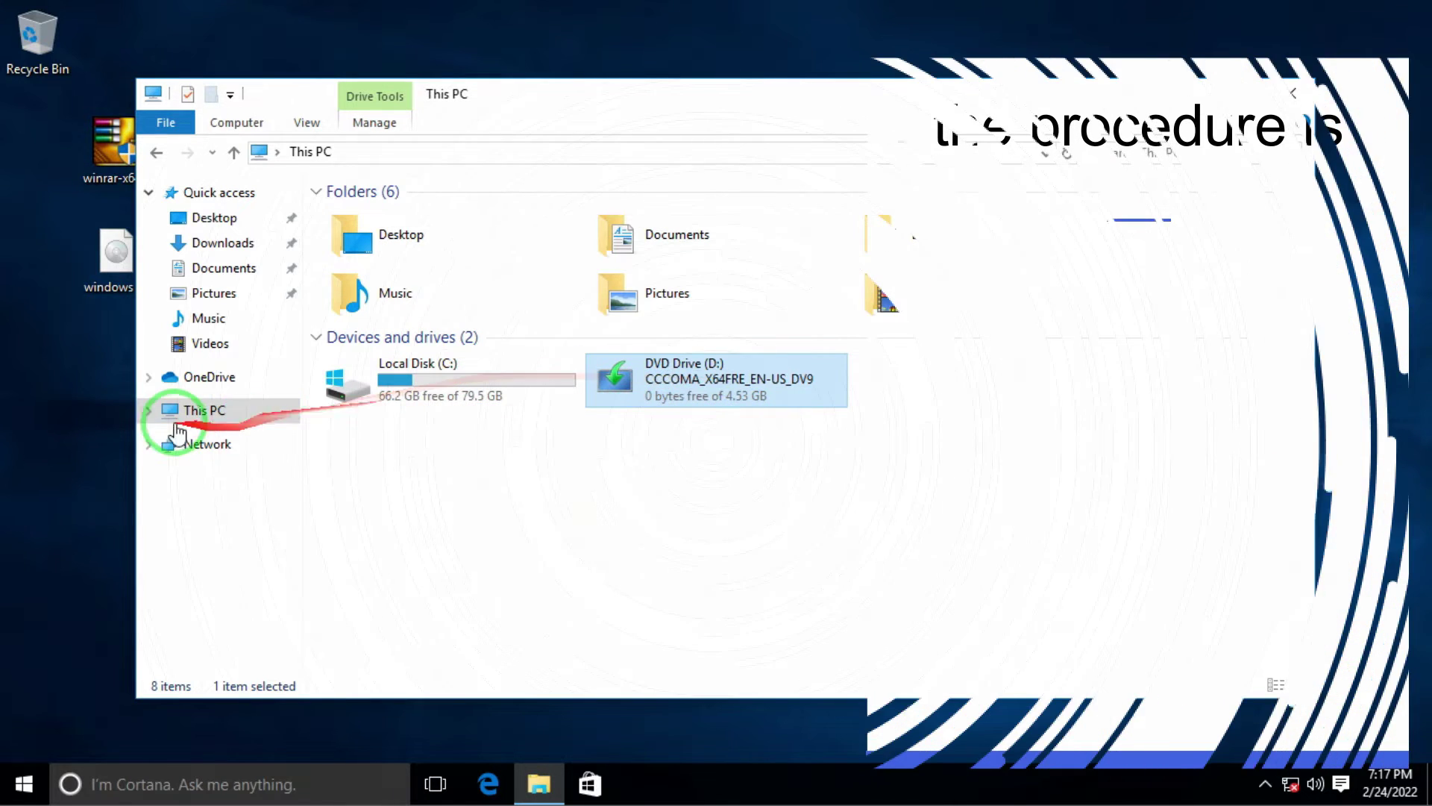
pyautogui.click(149, 410)
pyautogui.click(220, 611)
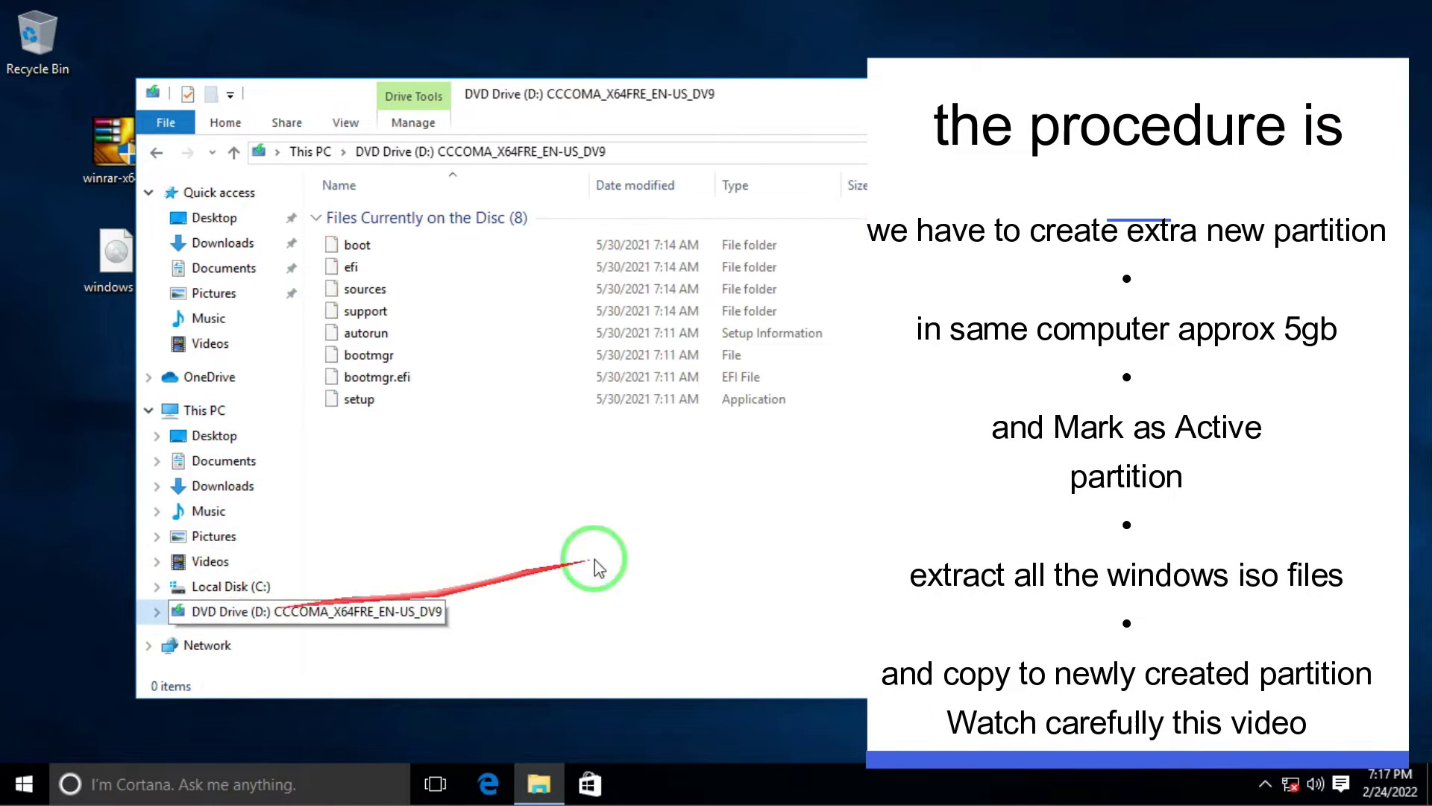
# - Highlight and deselect all the disc's files, move the File Explorer window clear of the desktop icons, and return to This PC
pyautogui.moveTo(488, 512); pyautogui.dragTo(298, 217)
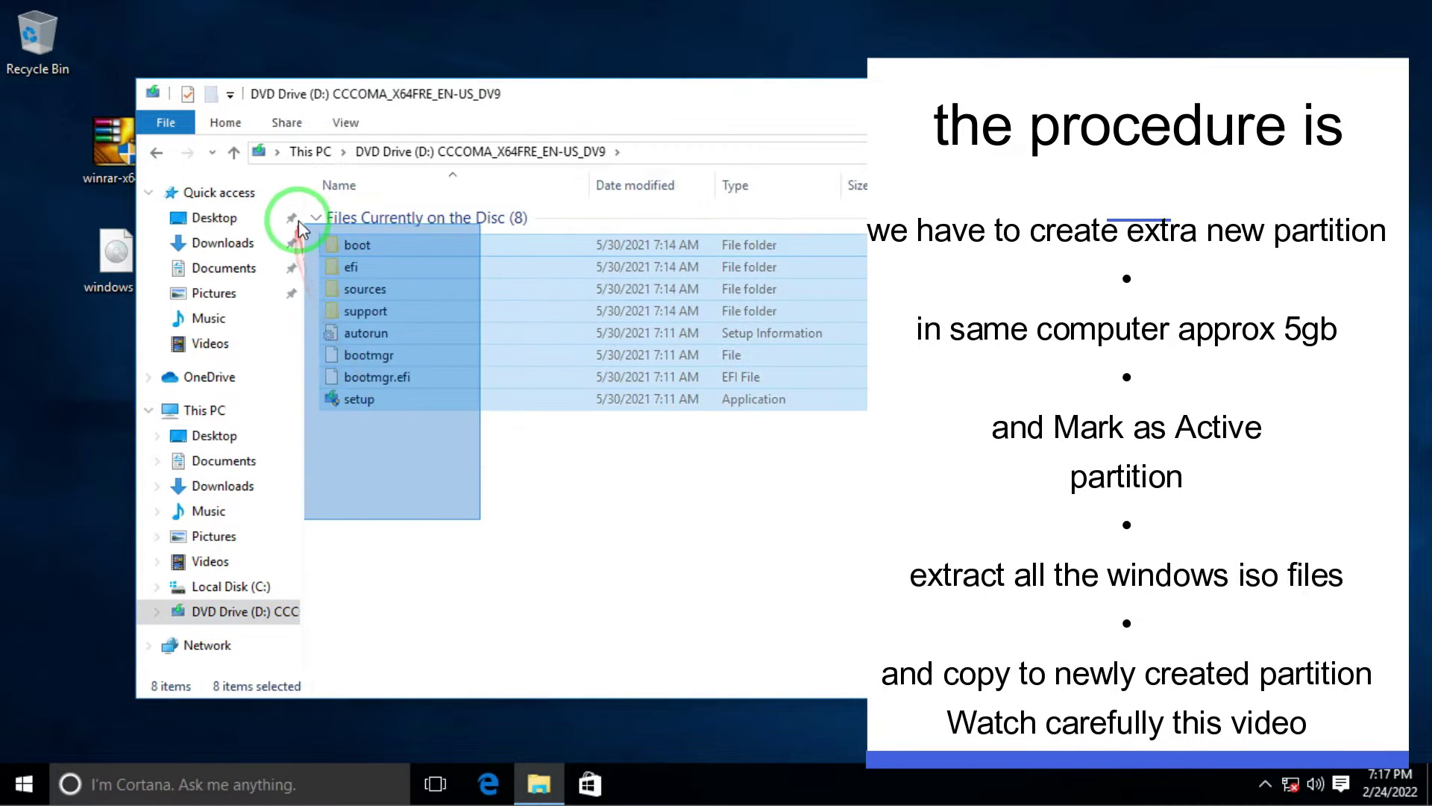
pyautogui.click(632, 506)
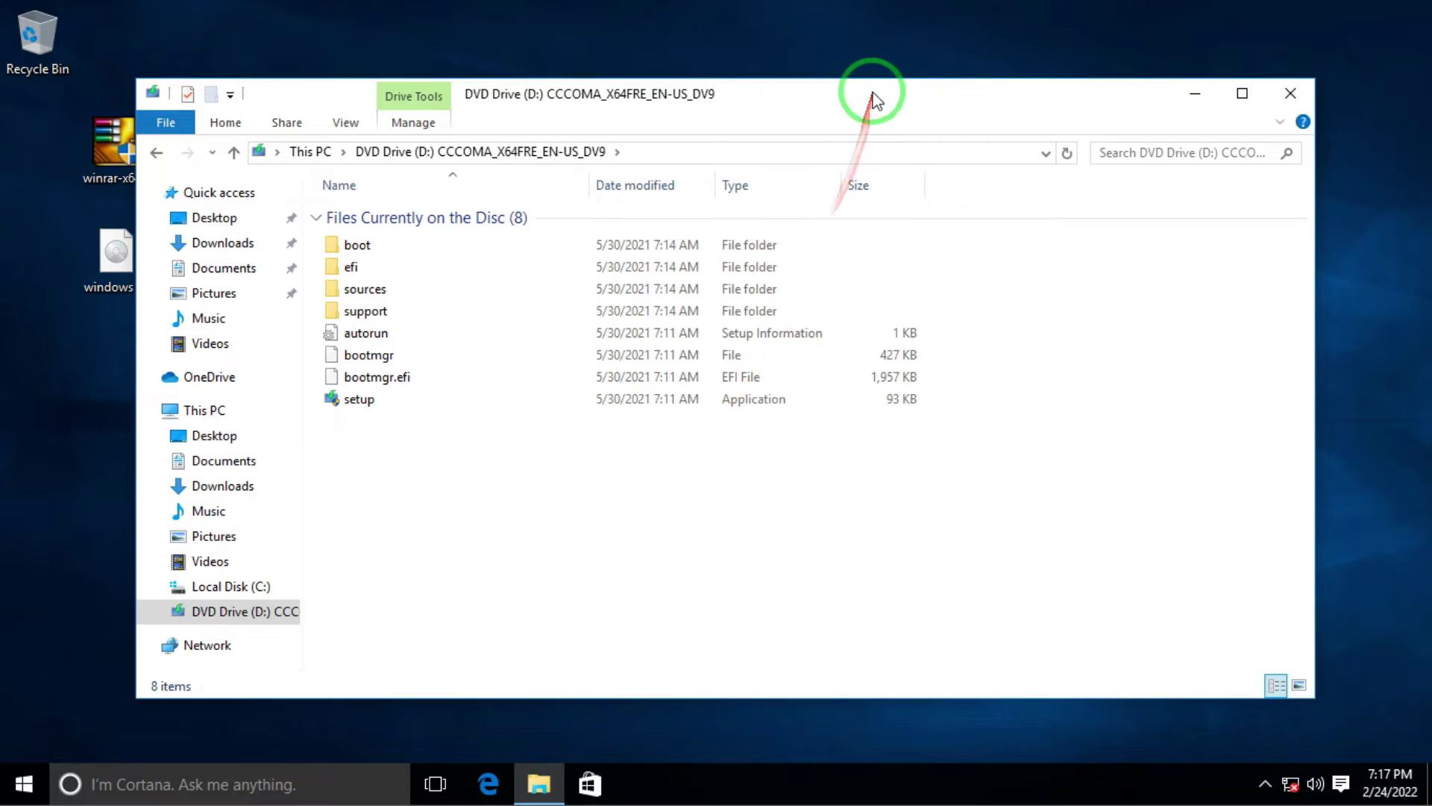
pyautogui.moveTo(873, 97); pyautogui.dragTo(944, 101)
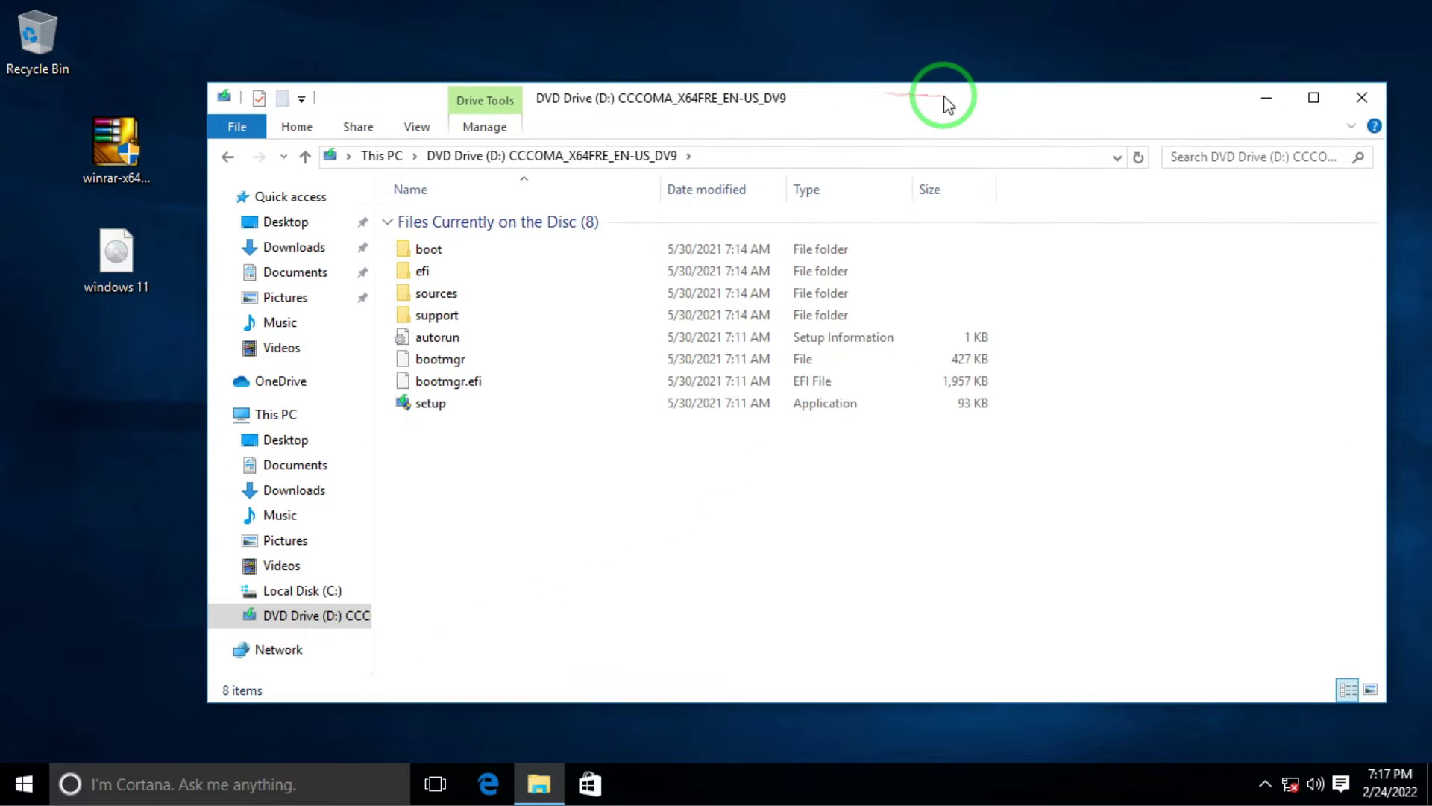
pyautogui.click(229, 158)
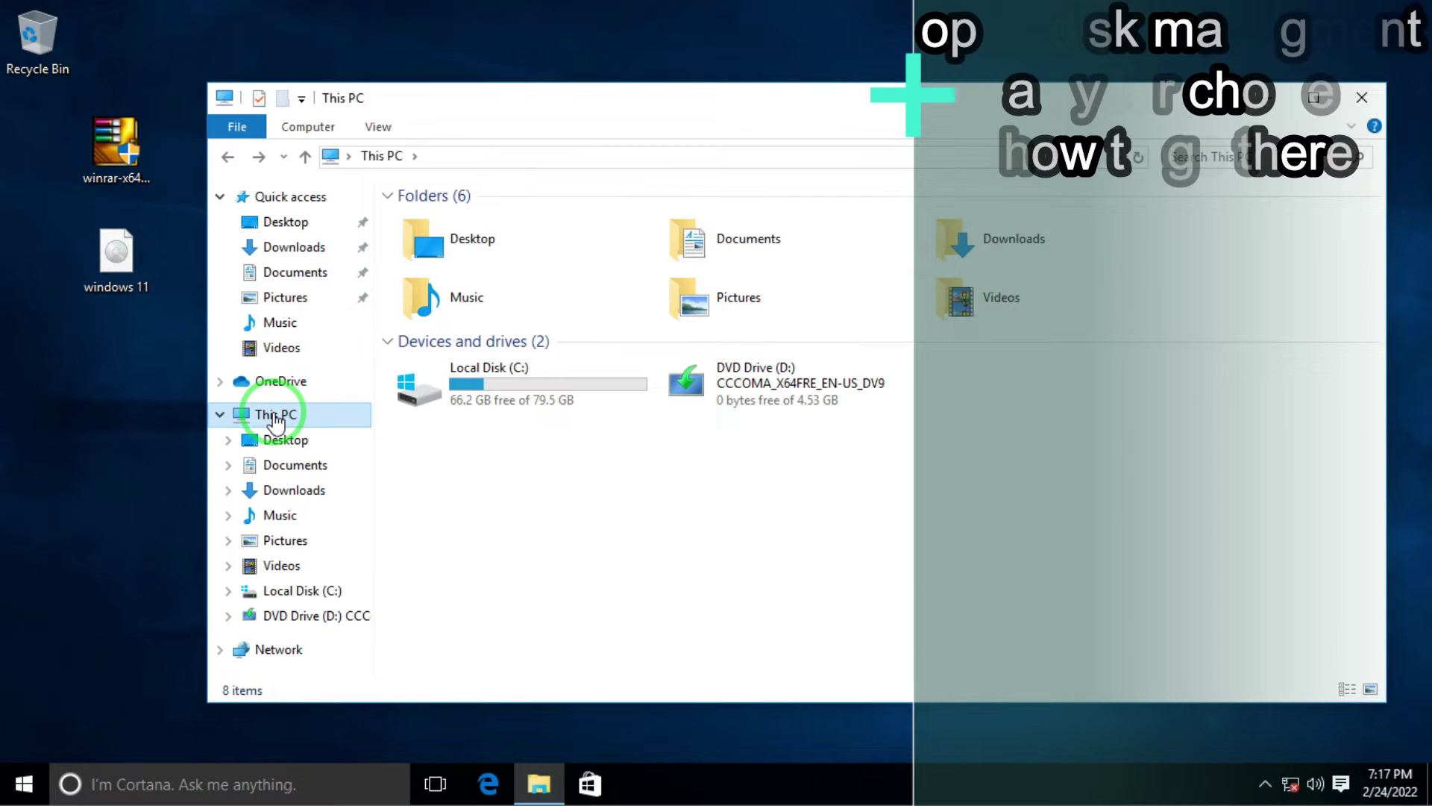
# - Open Computer Management for This PC and show Disk Management
pyautogui.rightClick(276, 422)
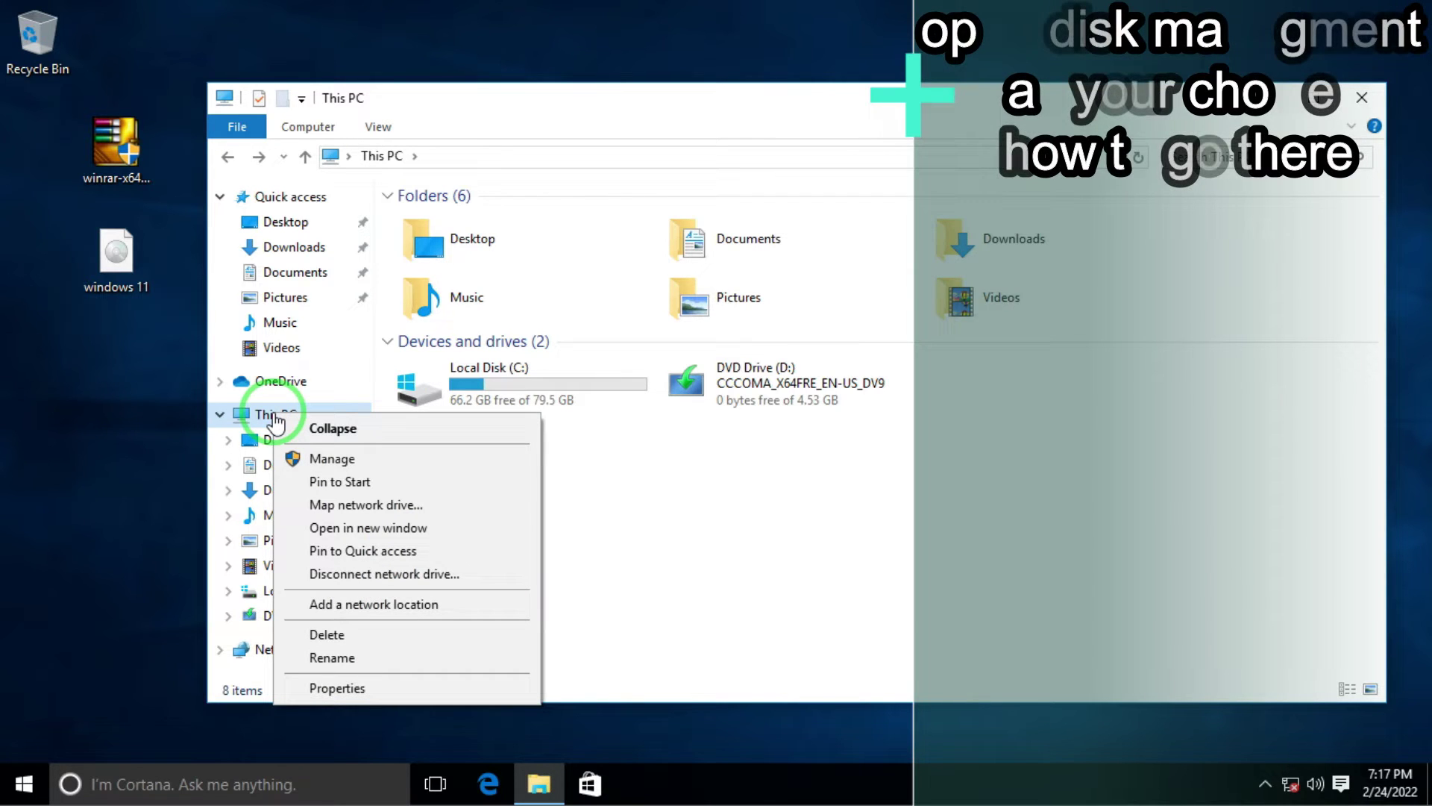
pyautogui.click(357, 467)
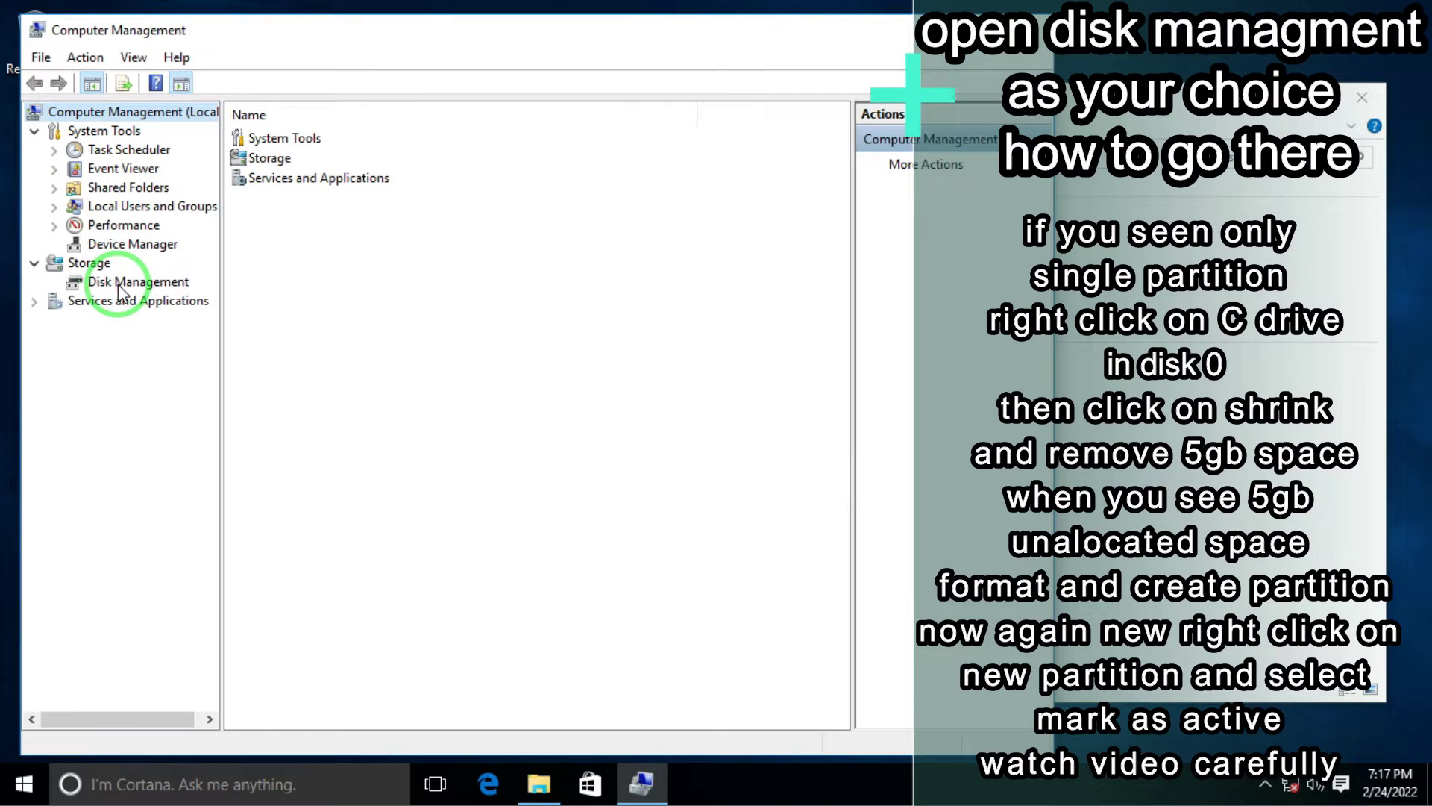
pyautogui.click(122, 287)
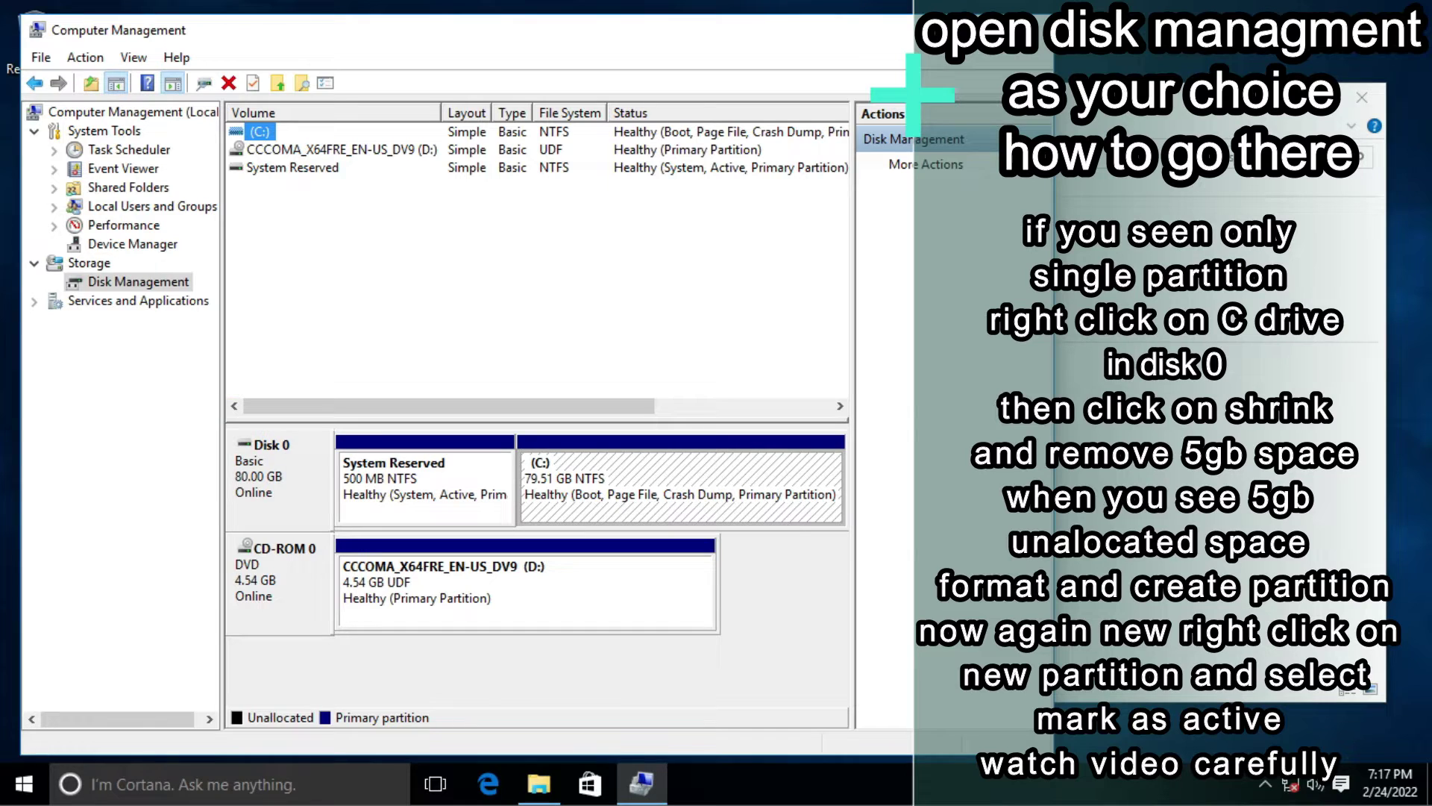
# - Shrink the C: volume on Disk 0 by 5200 MB
pyautogui.rightClick(687, 488)
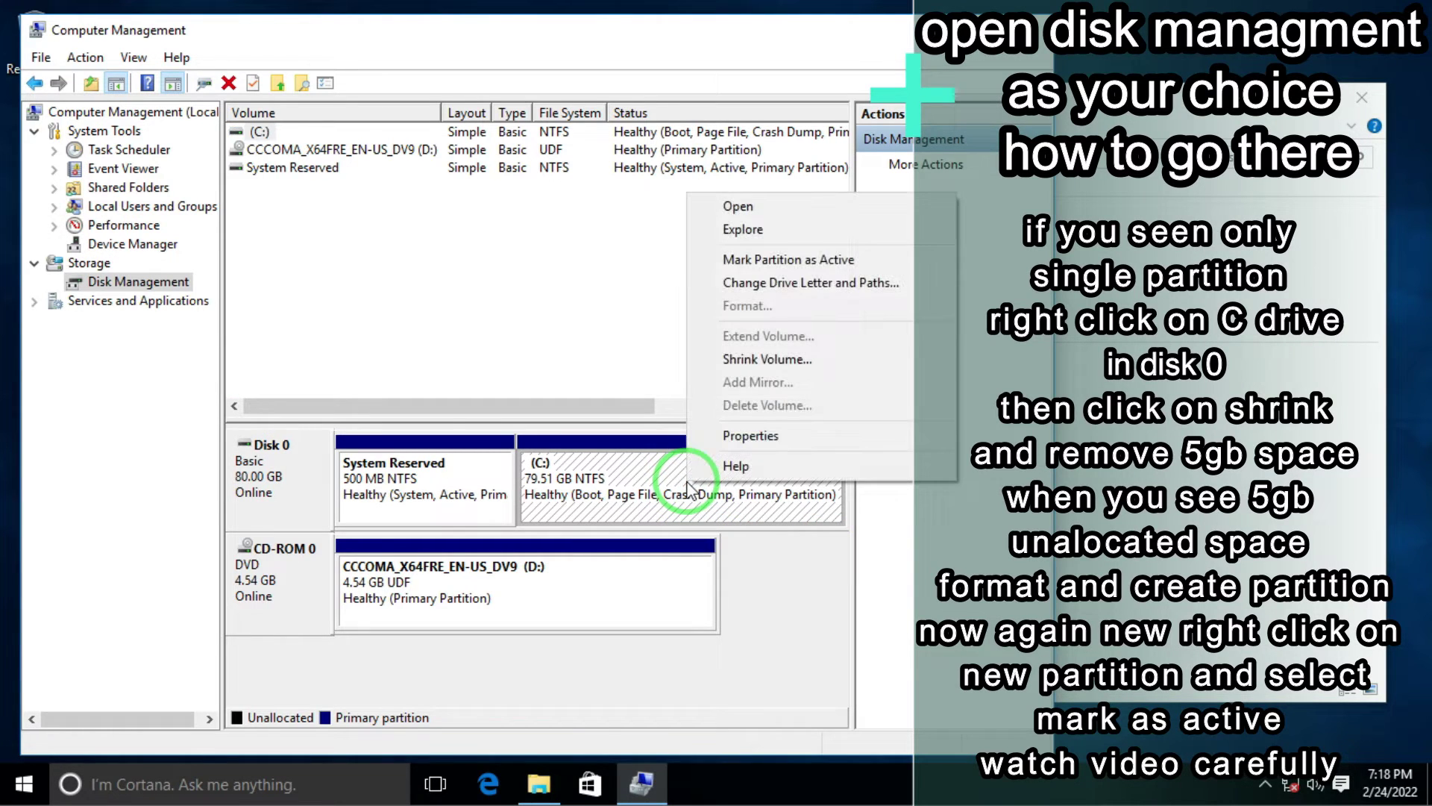
pyautogui.click(755, 360)
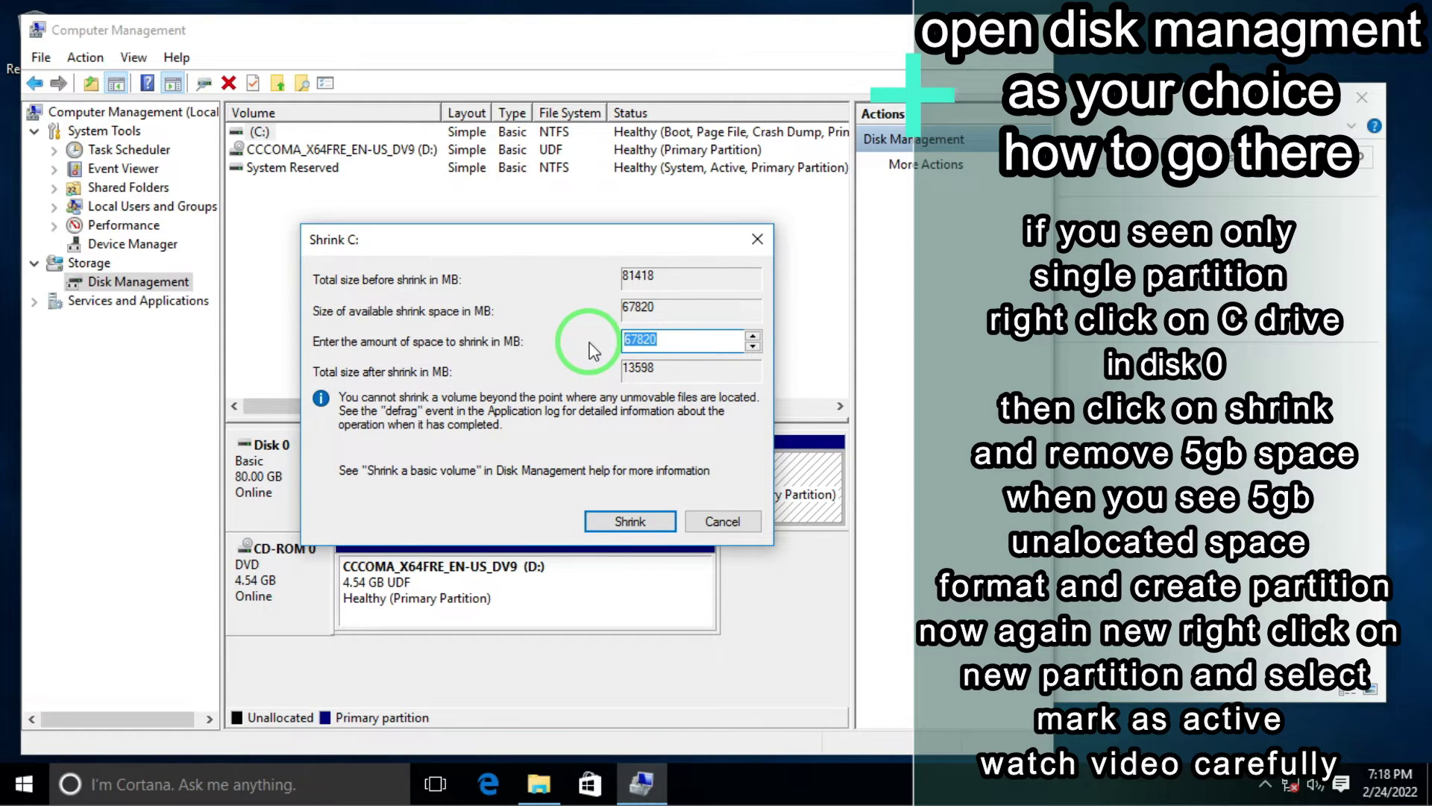
pyautogui.write('5200')
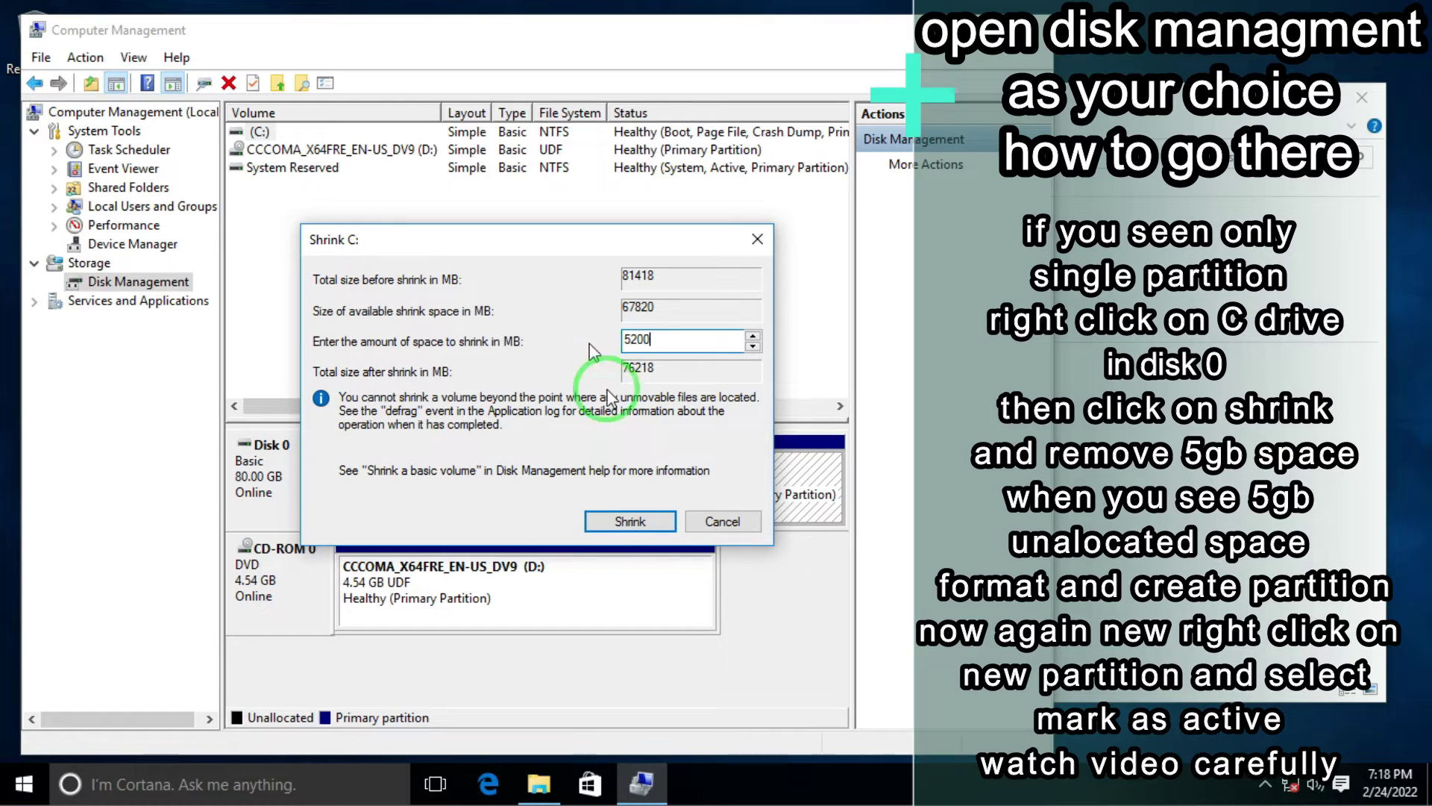
pyautogui.click(646, 525)
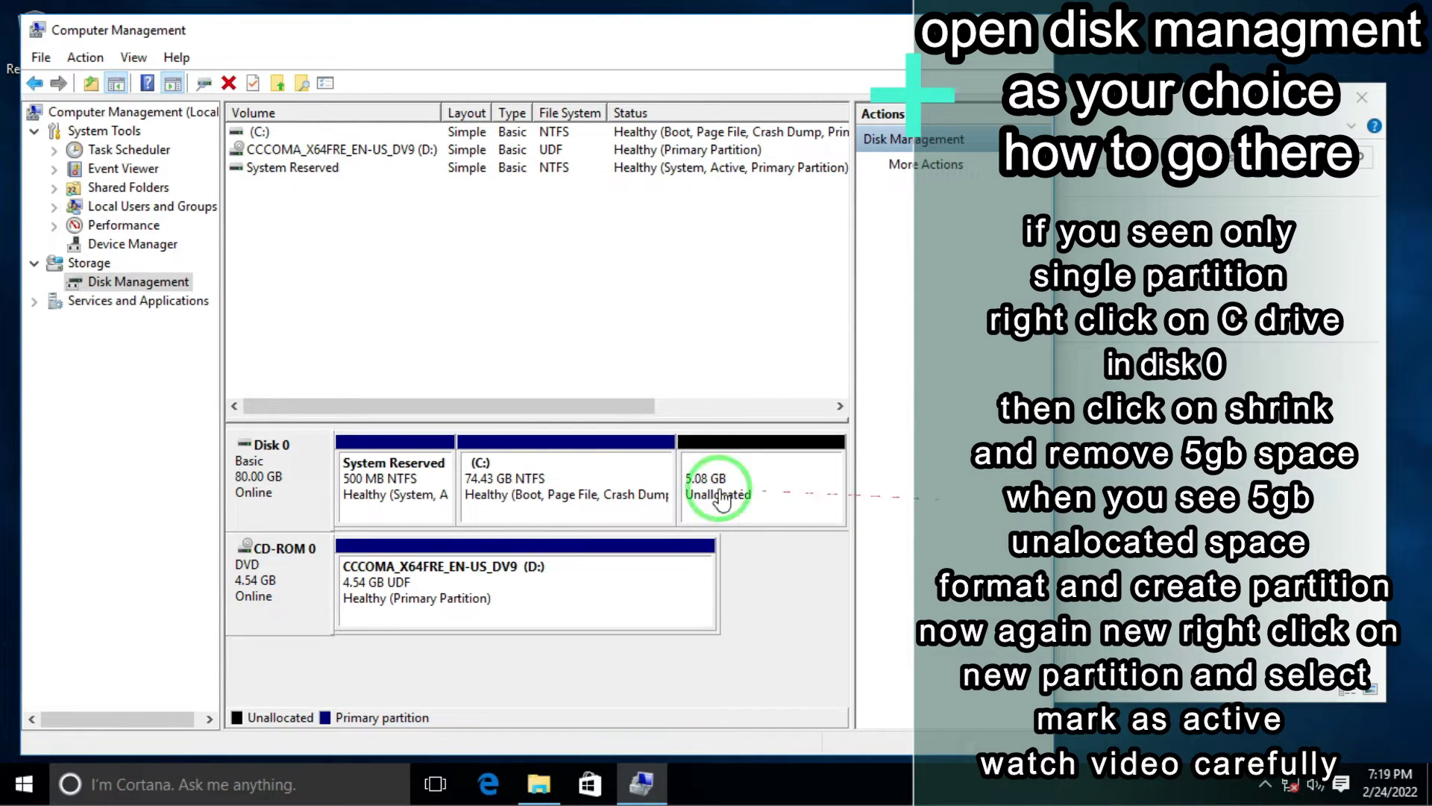
pyautogui.rightClick(505, 483)
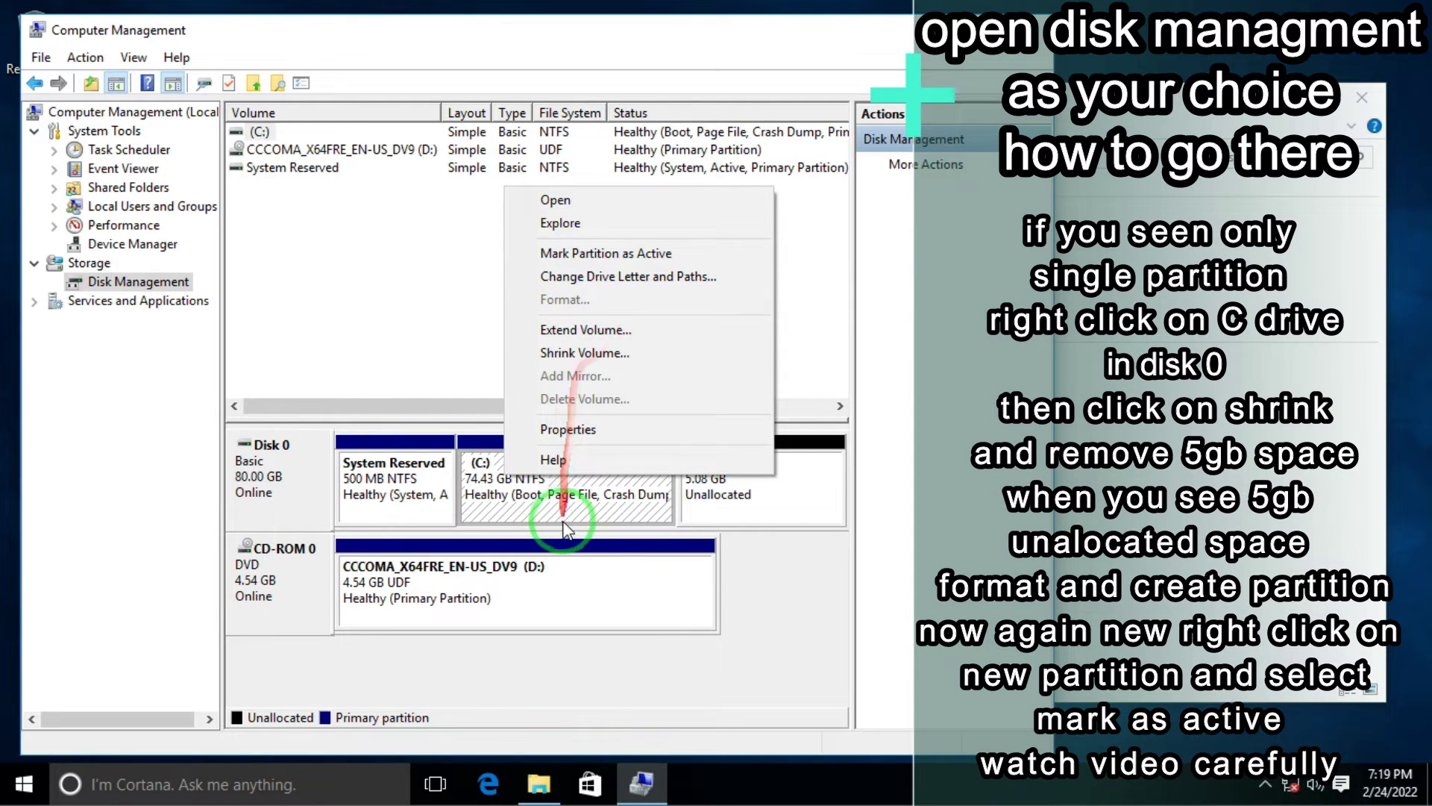
pyautogui.click(492, 484)
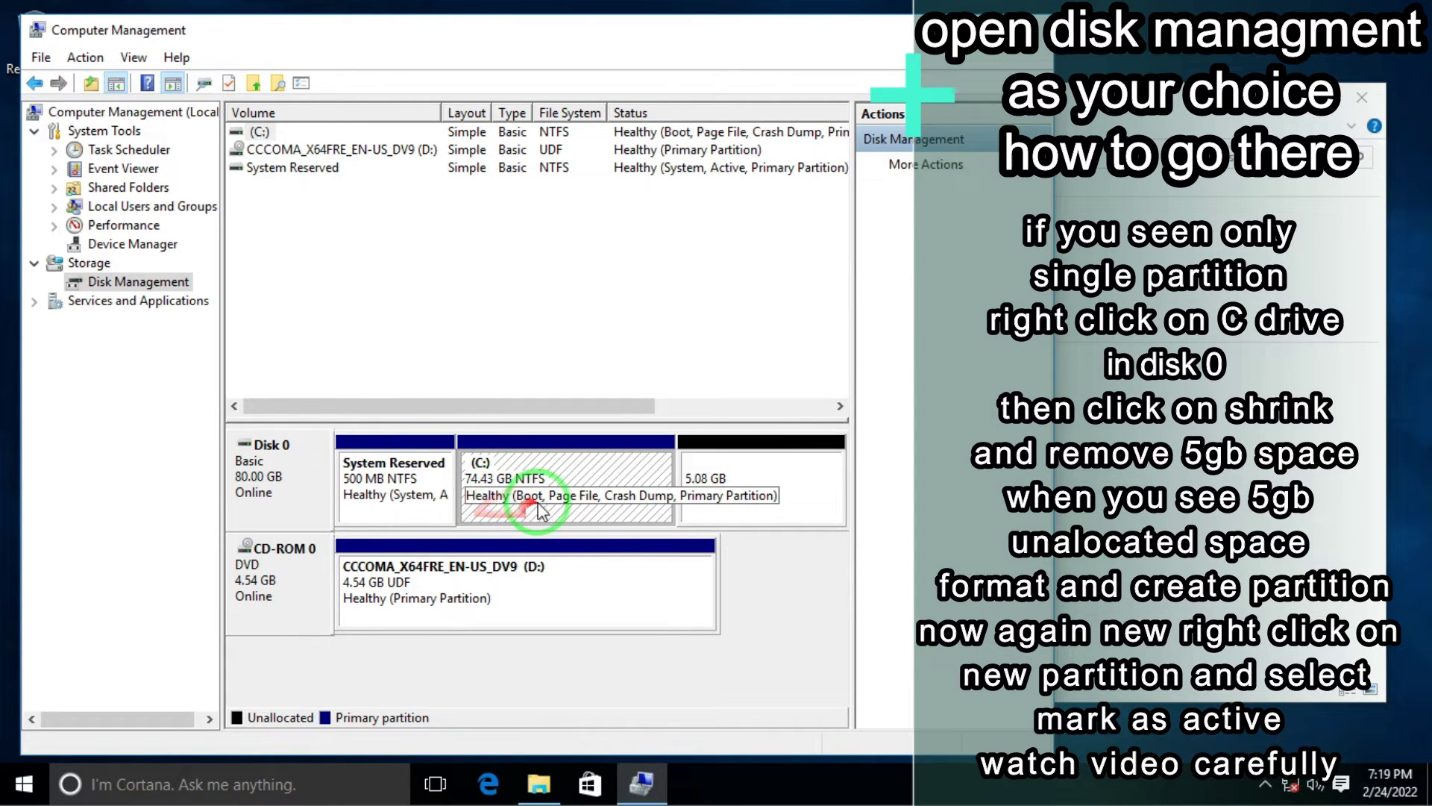
pyautogui.rightClick(396, 474)
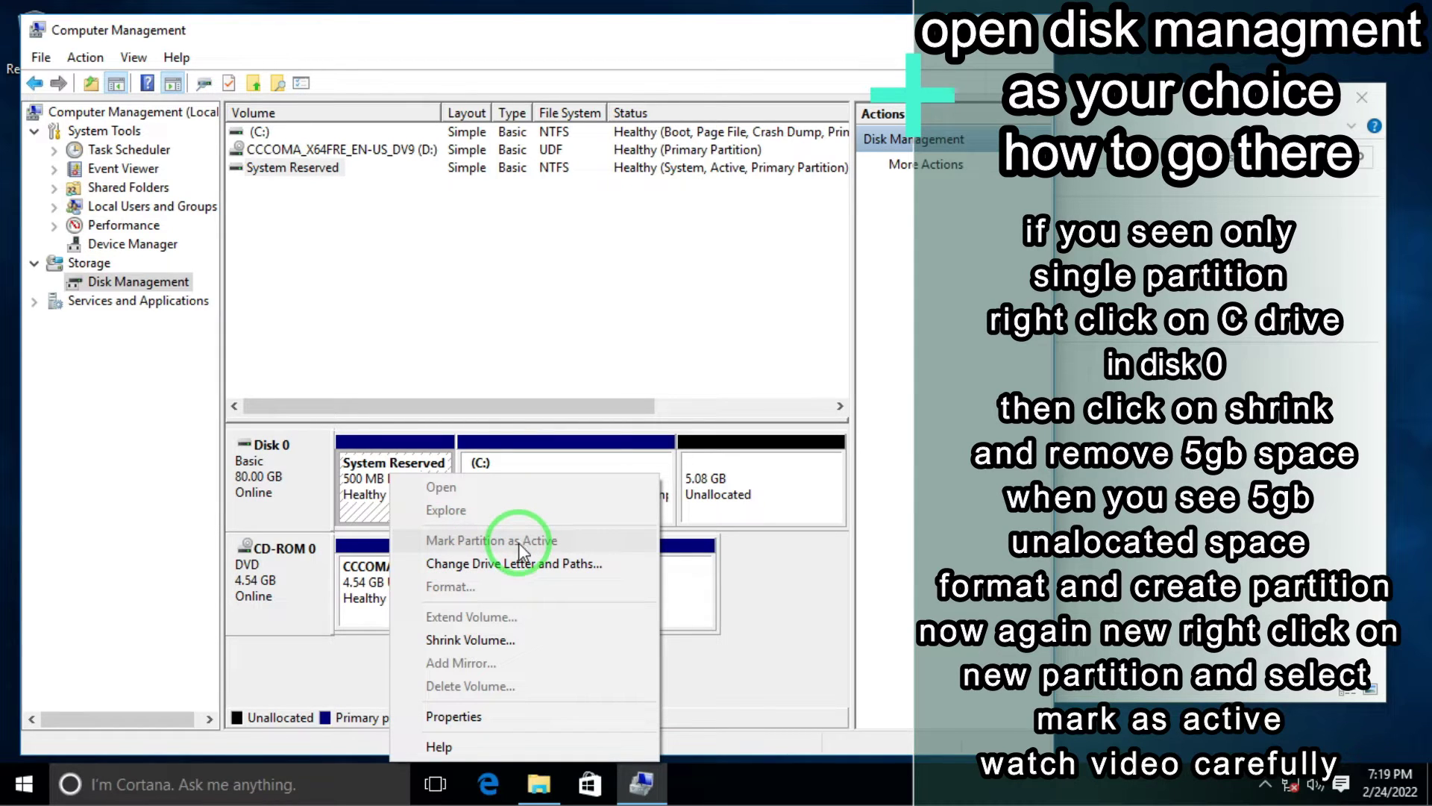
pyautogui.click(357, 489)
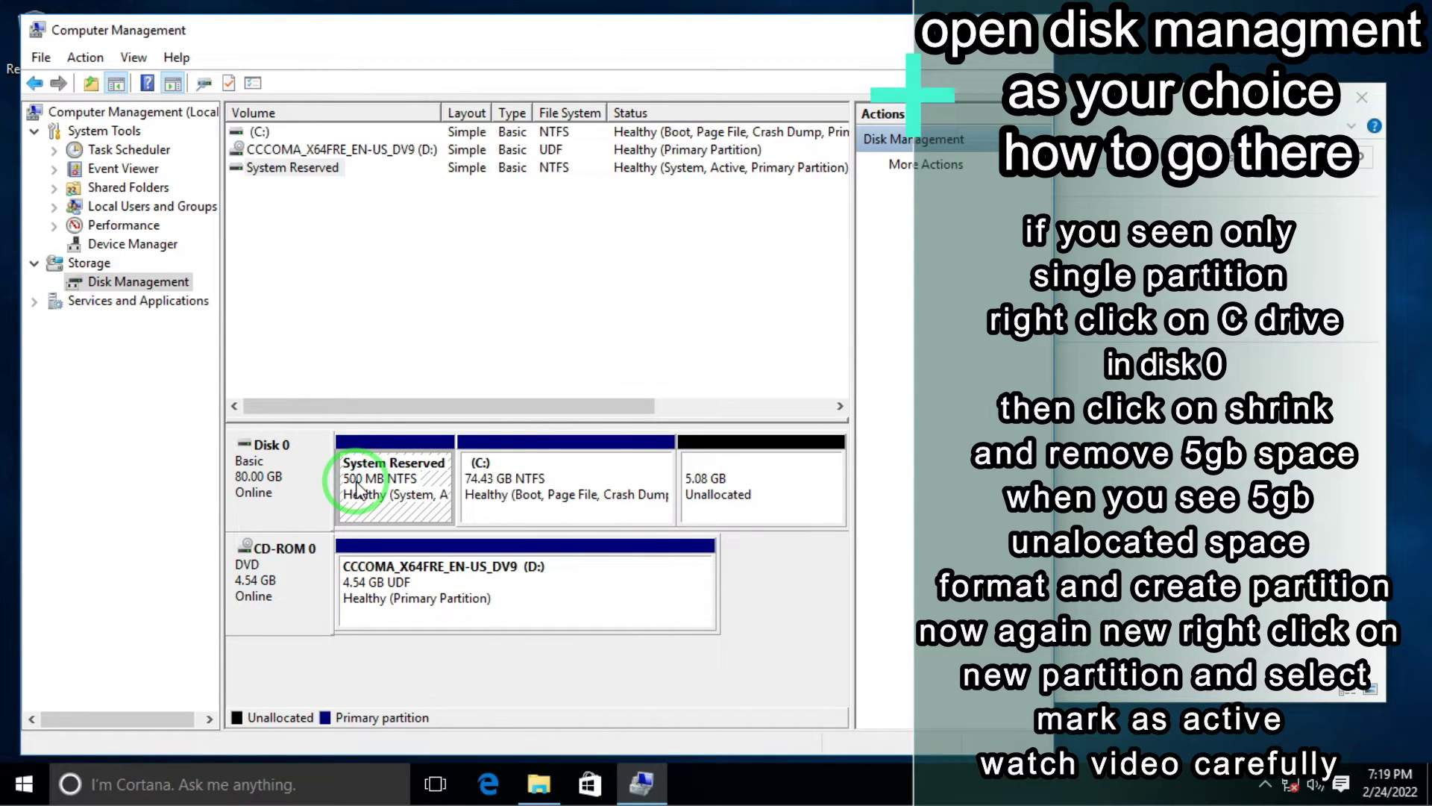
# - Start a new simple volume on Disk 0's unallocated space, keeping the default size and assigning drive letter E
pyautogui.click(755, 499)
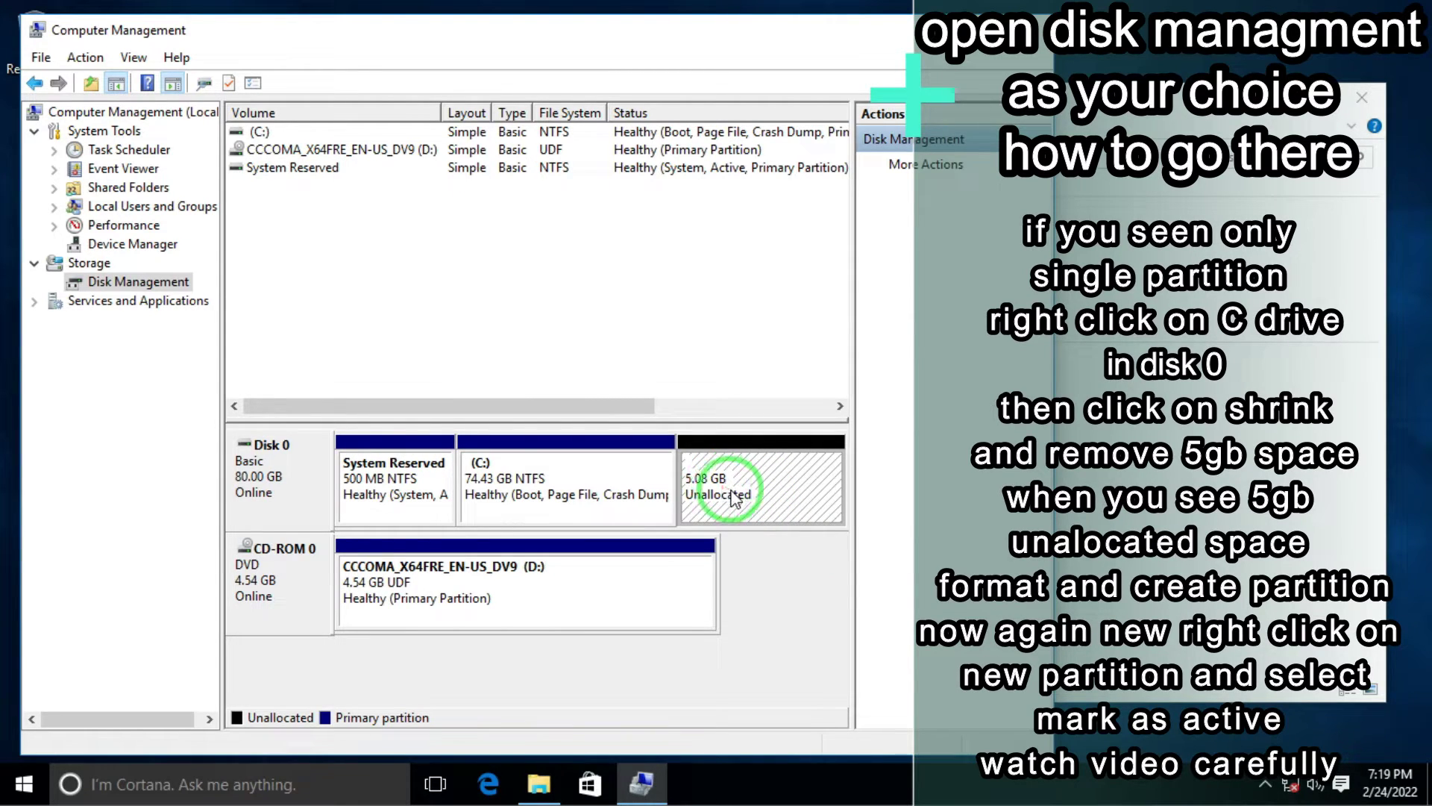
pyautogui.rightClick(731, 491)
pyautogui.click(804, 513)
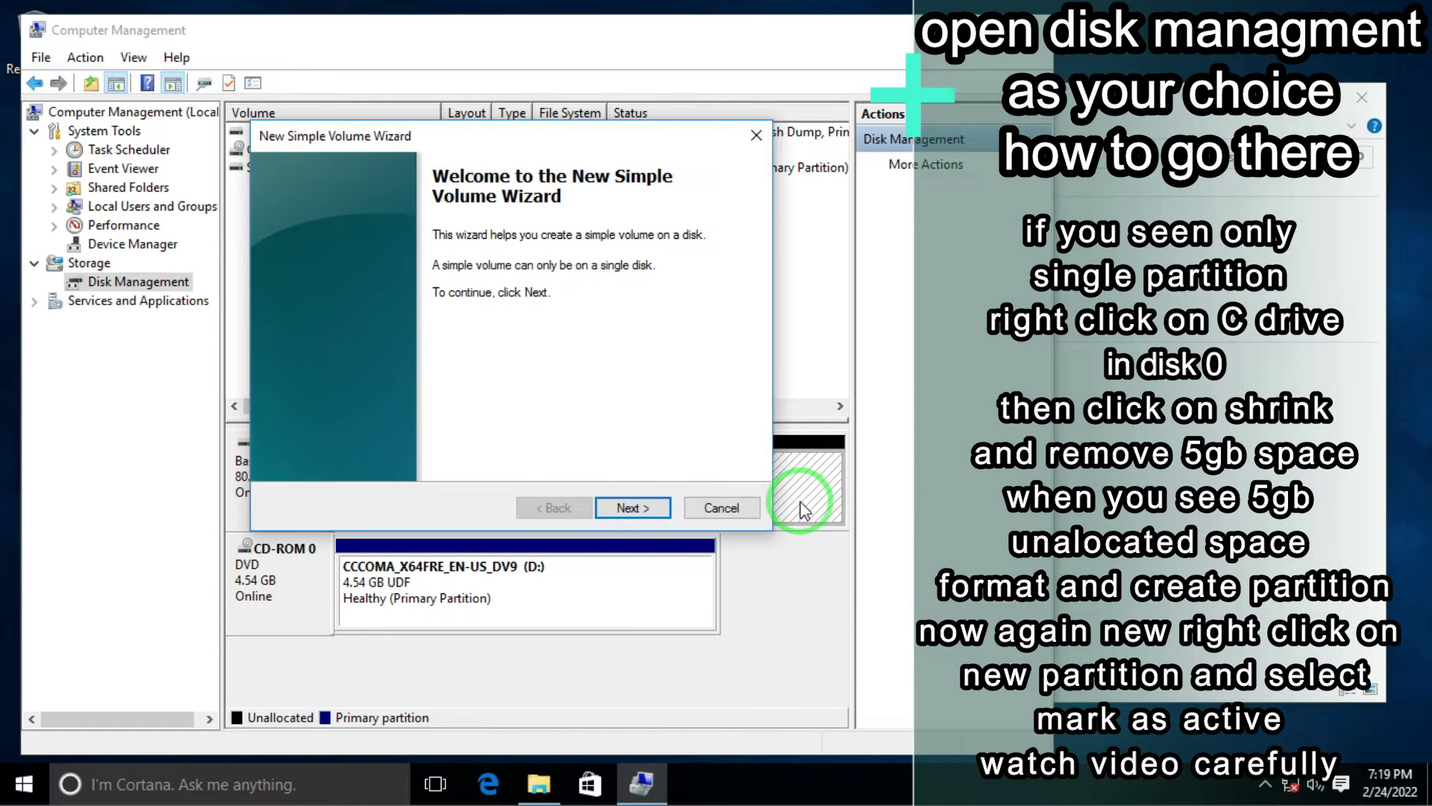
pyautogui.click(650, 507)
pyautogui.click(642, 507)
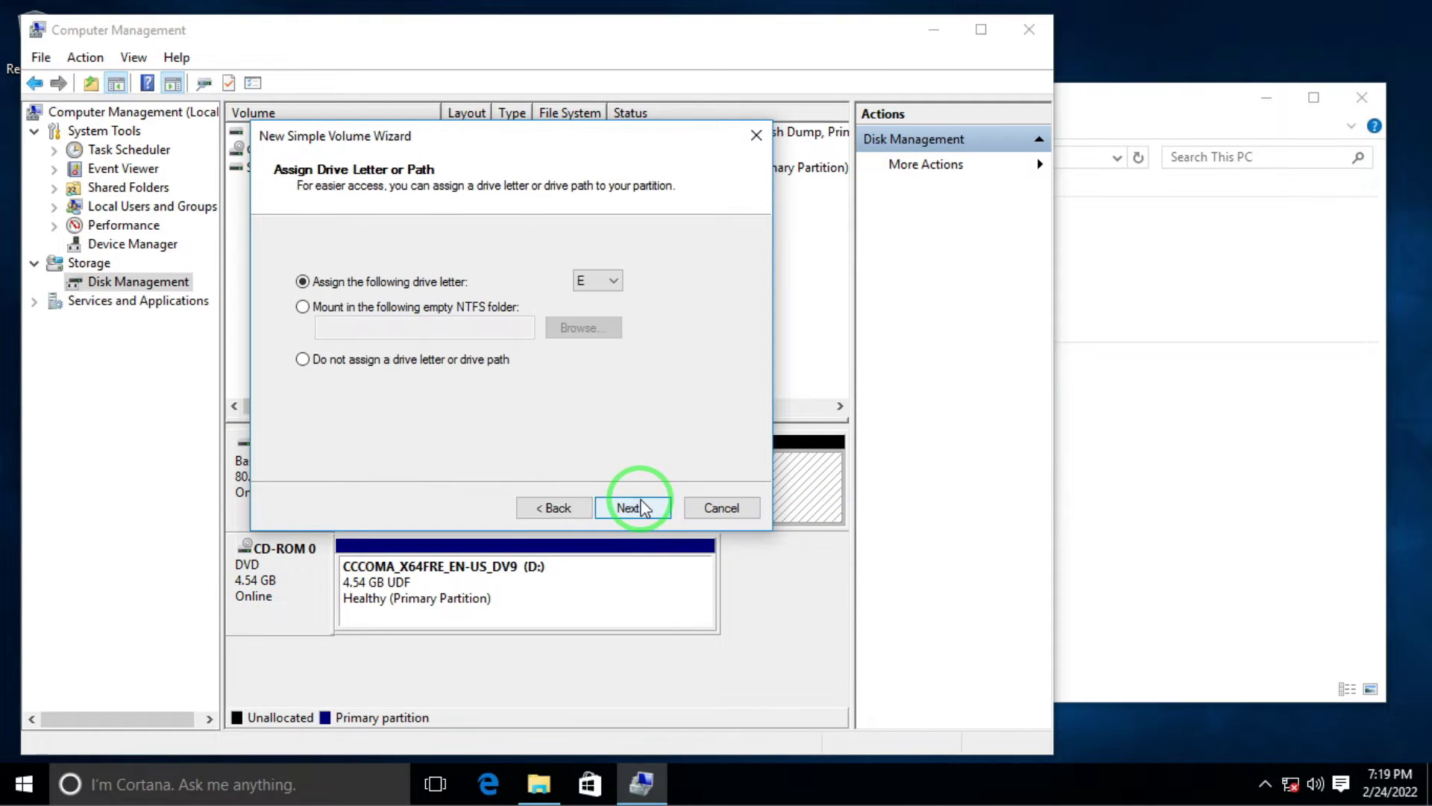
pyautogui.click(642, 507)
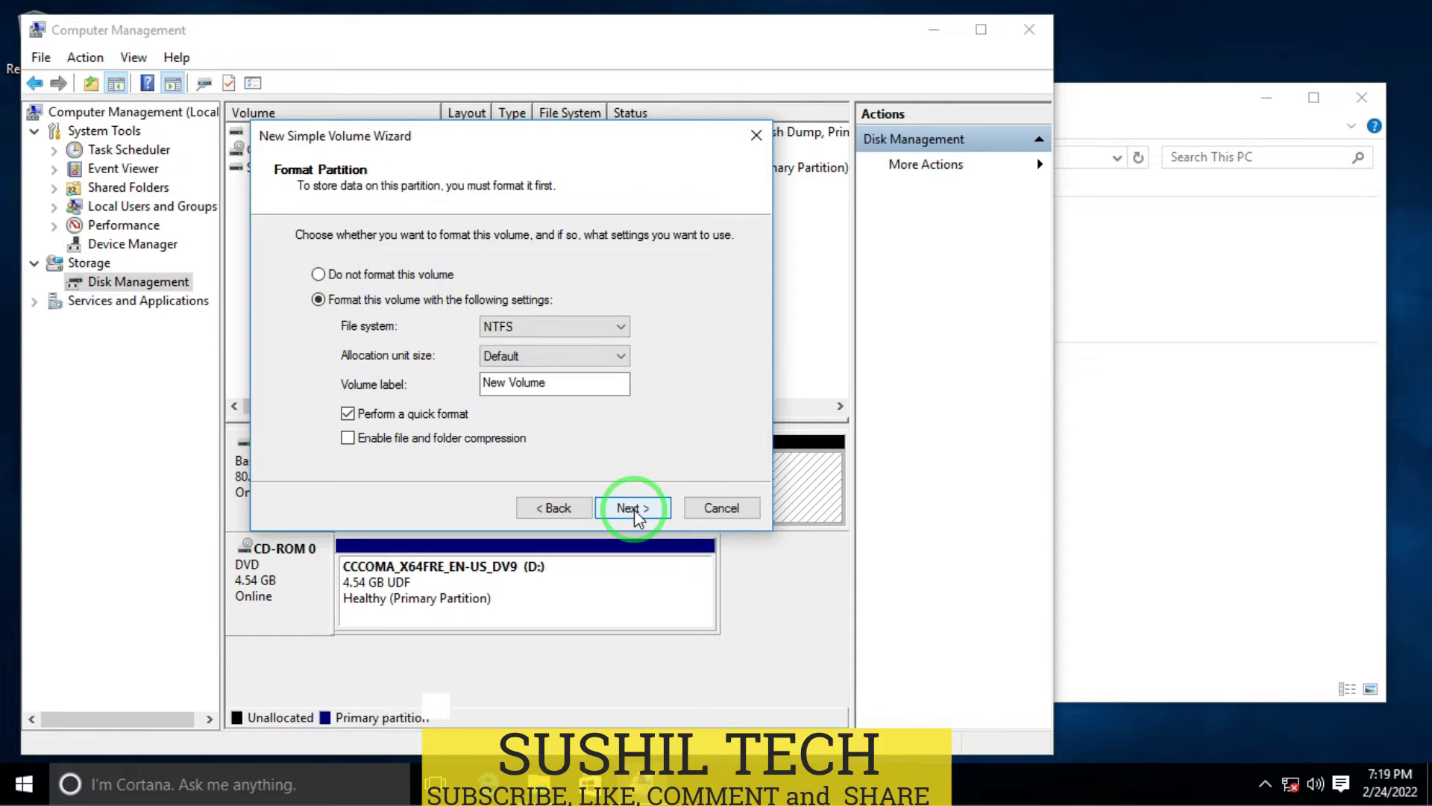
# - Label the new volume "install win11" and finish creating it with a quick NTFS format and default allocation unit size
pyautogui.moveTo(576, 382); pyautogui.dragTo(416, 386)
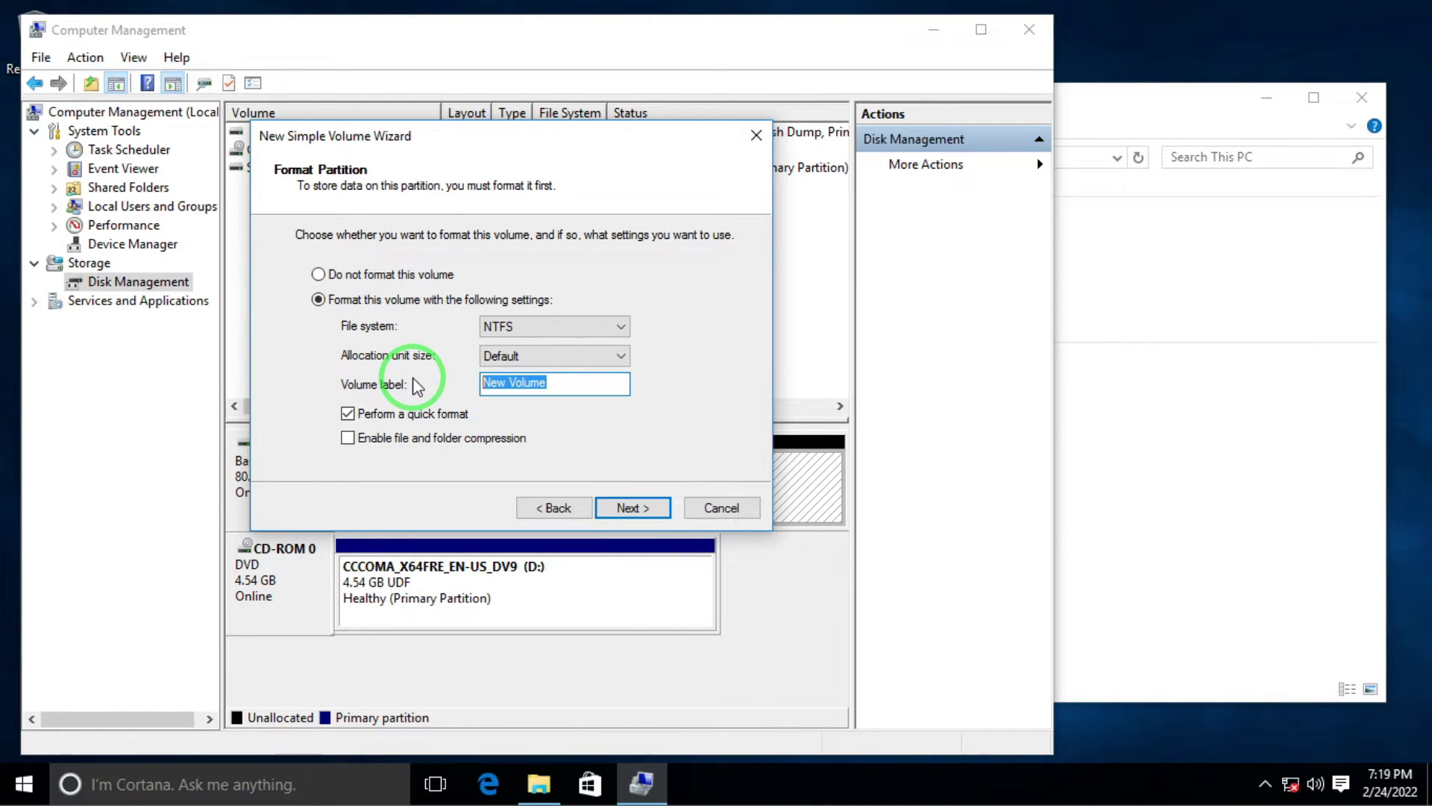
pyautogui.write('install win11')
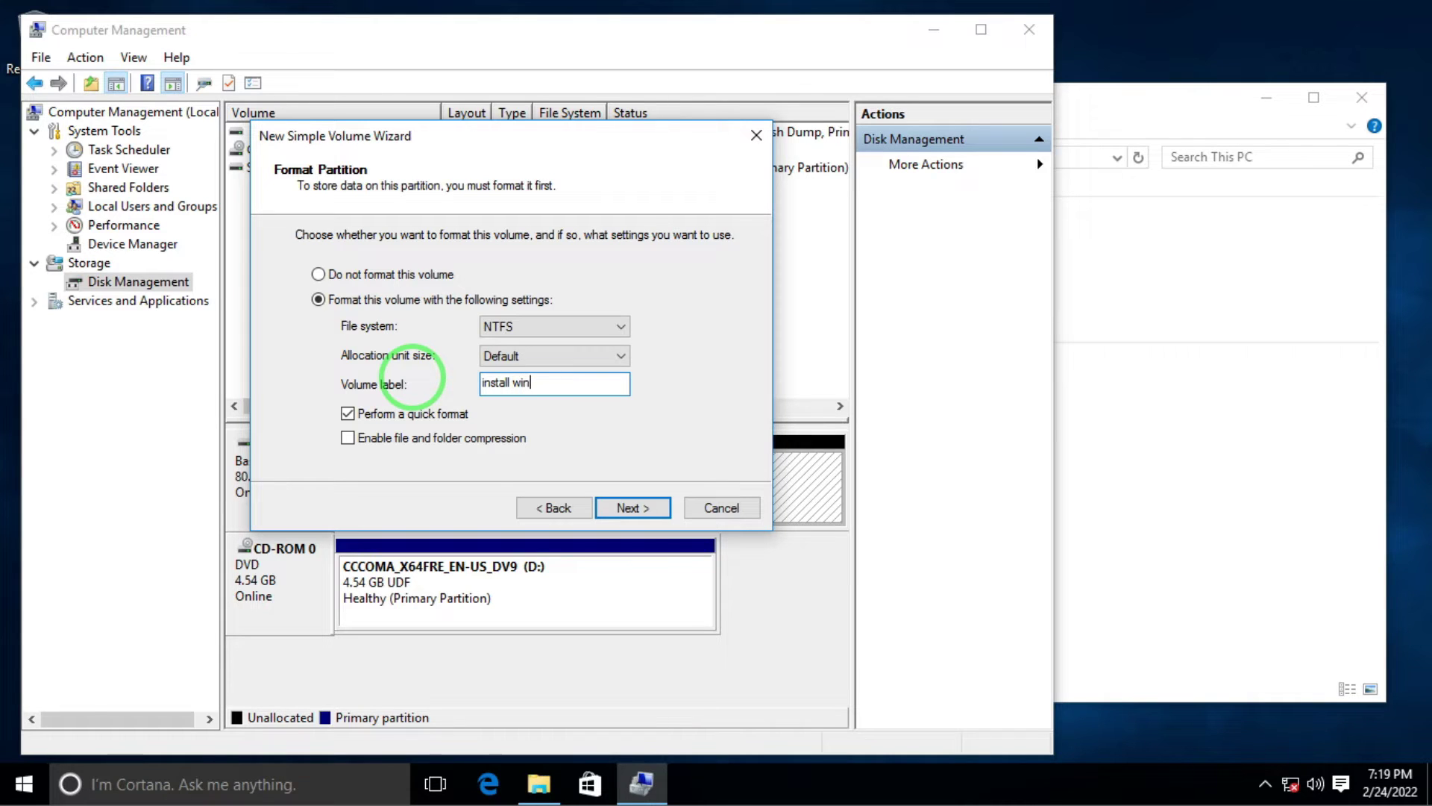
pyautogui.click(633, 507)
pyautogui.click(632, 507)
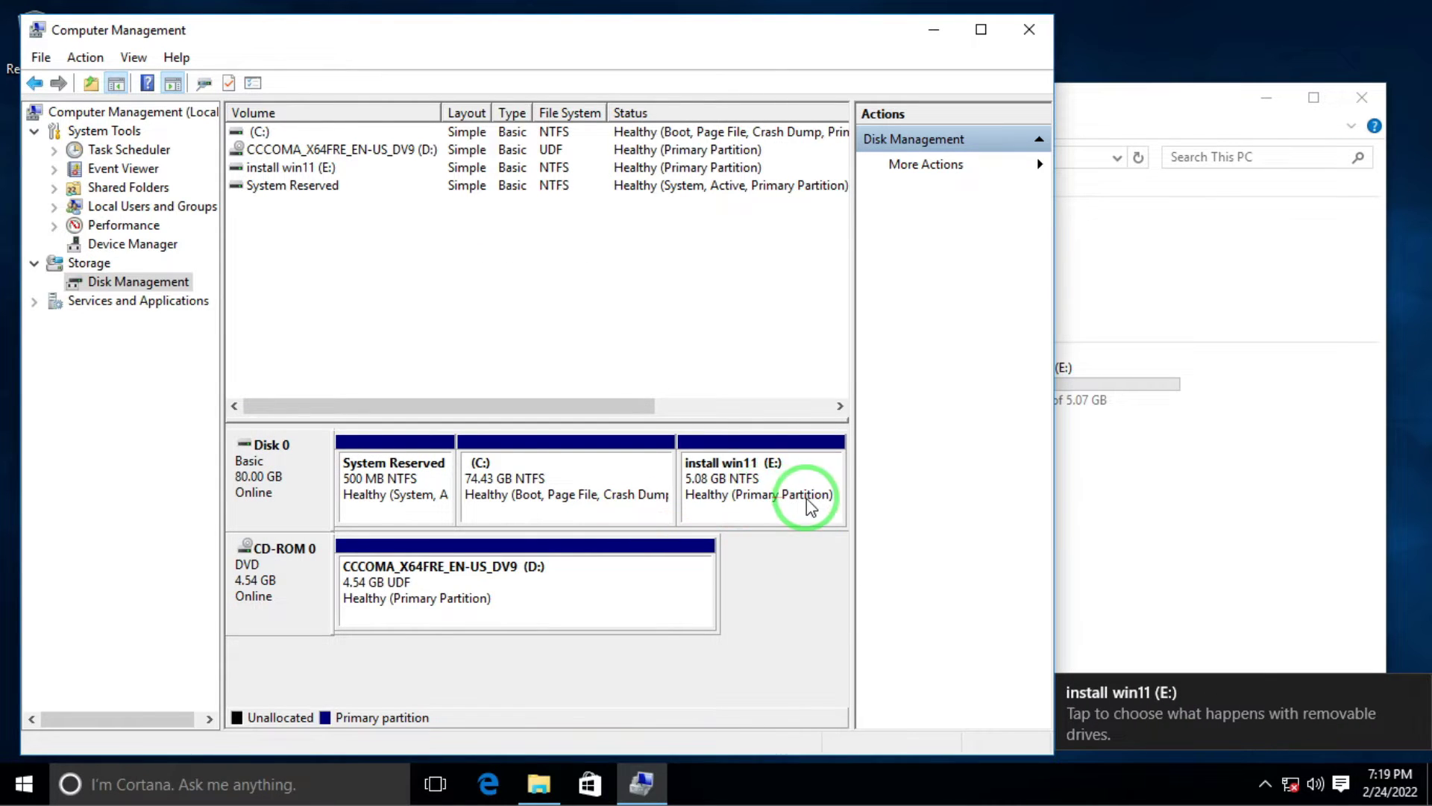
# - Check the new drive in File Explorer and mark the install win11 (E:) partition as active in Disk Management
pyautogui.click(1145, 138)
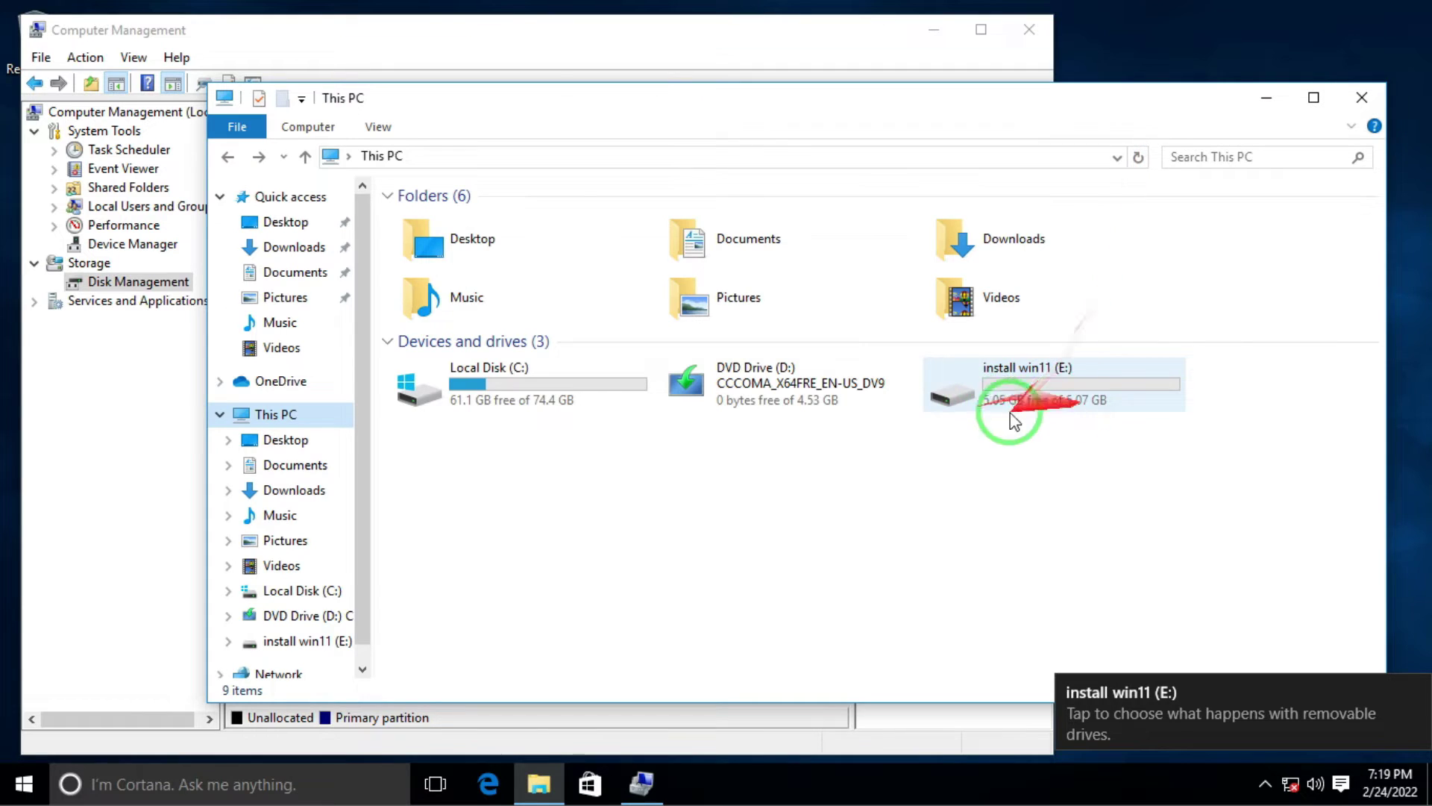
pyautogui.click(719, 45)
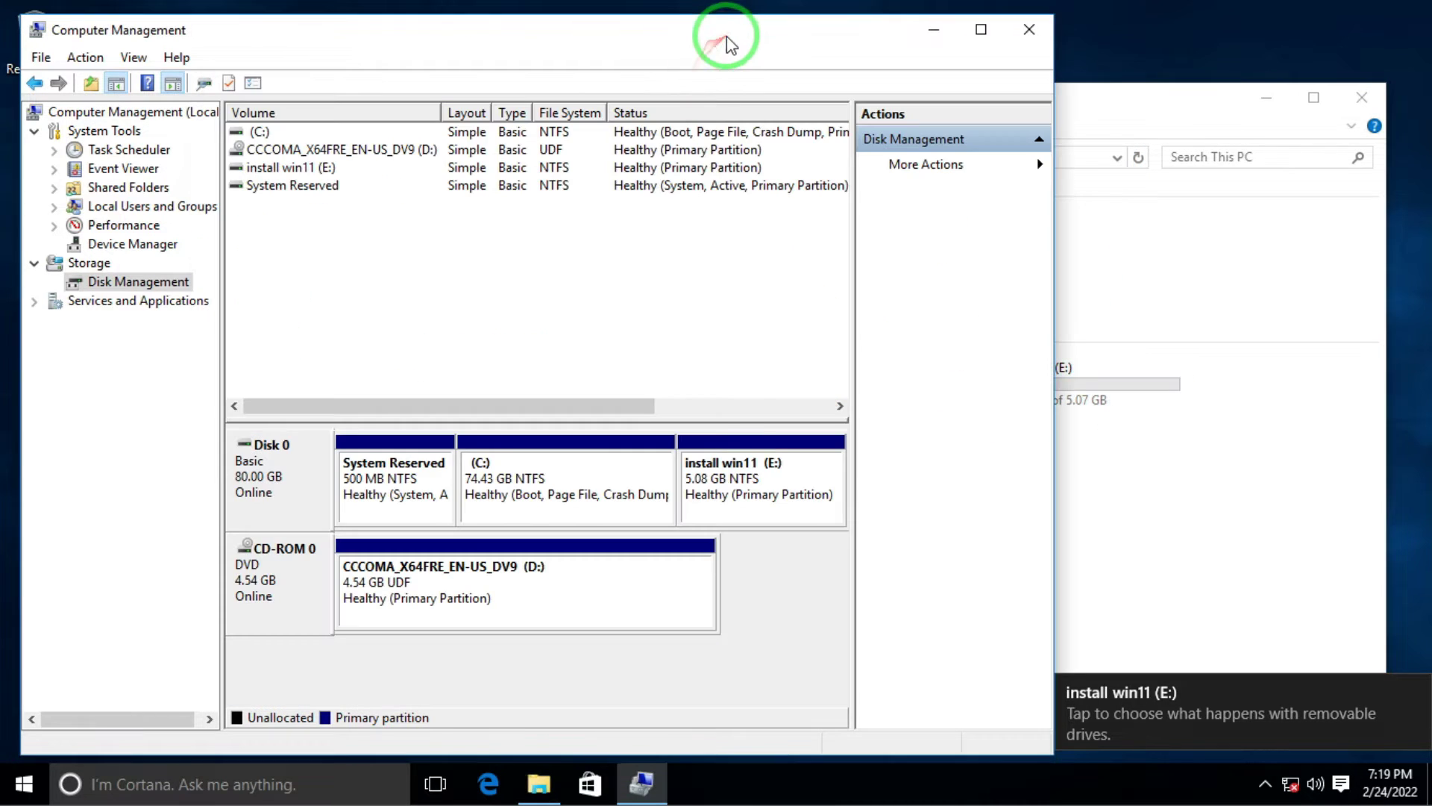
pyautogui.rightClick(748, 475)
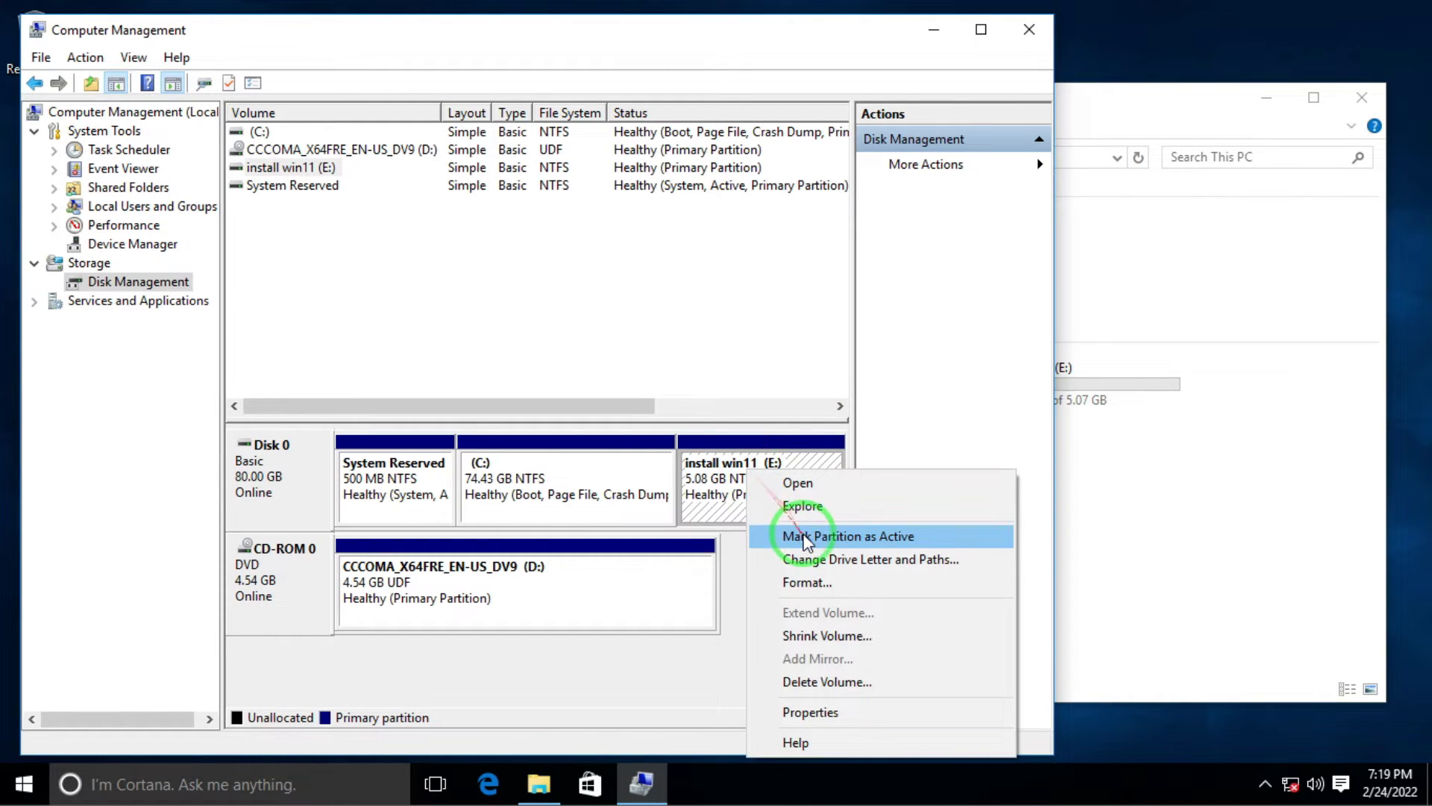
pyautogui.click(806, 537)
pyautogui.click(819, 474)
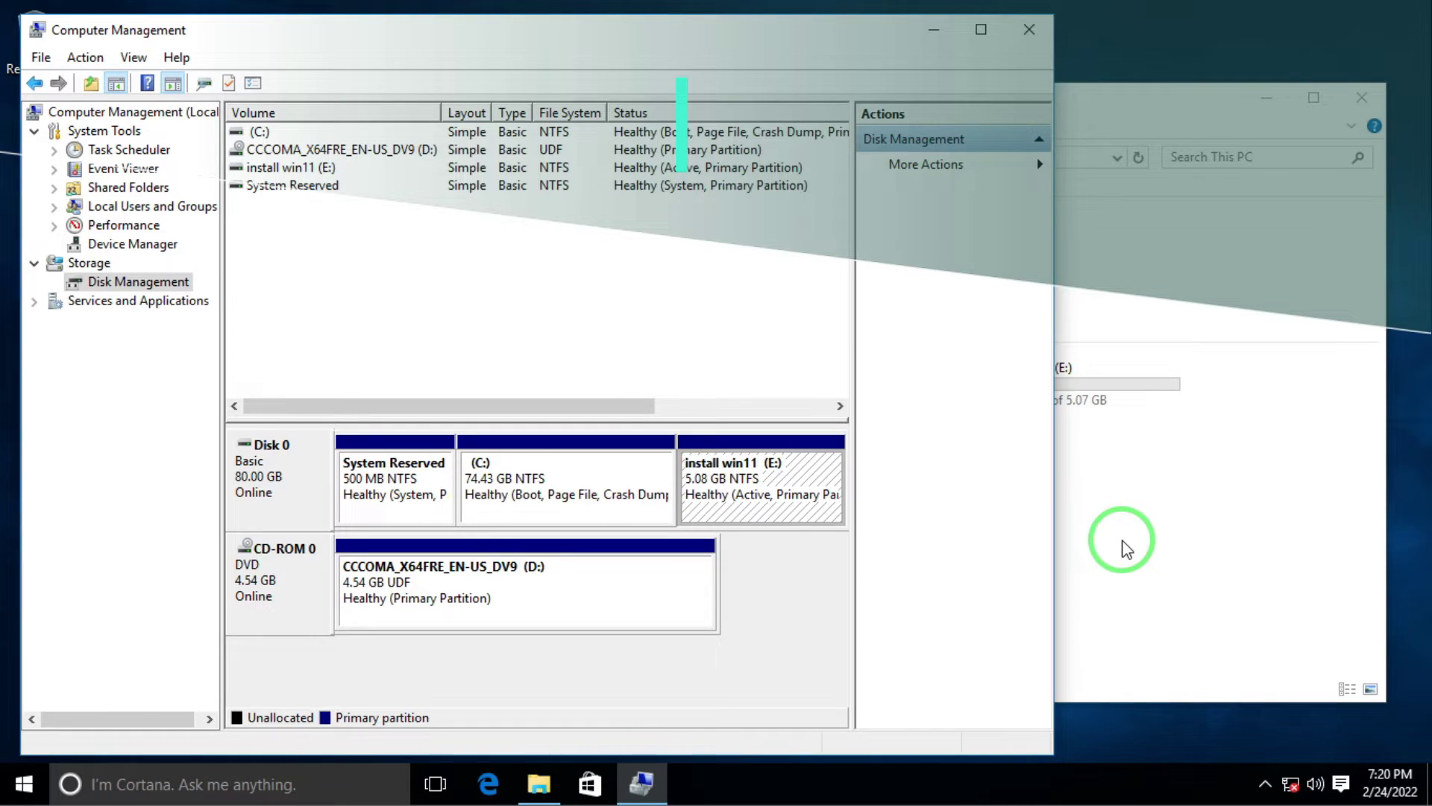
# - Switch to File Explorer and copy all files and folders on DVD Drive (D:)
pyautogui.click(1192, 111)
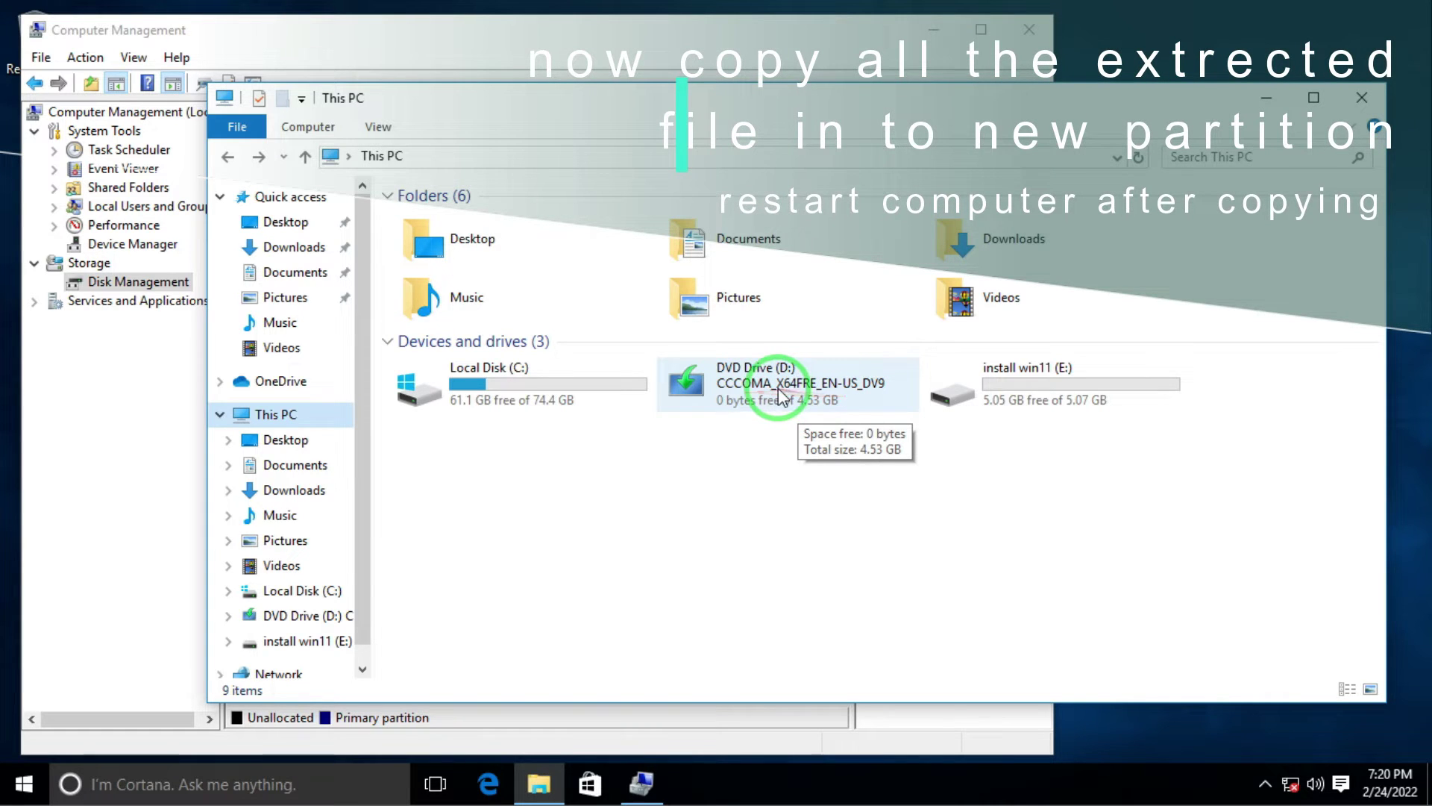
pyautogui.click(316, 617)
pyautogui.moveTo(522, 486); pyautogui.dragTo(391, 228)
pyautogui.rightClick(455, 326)
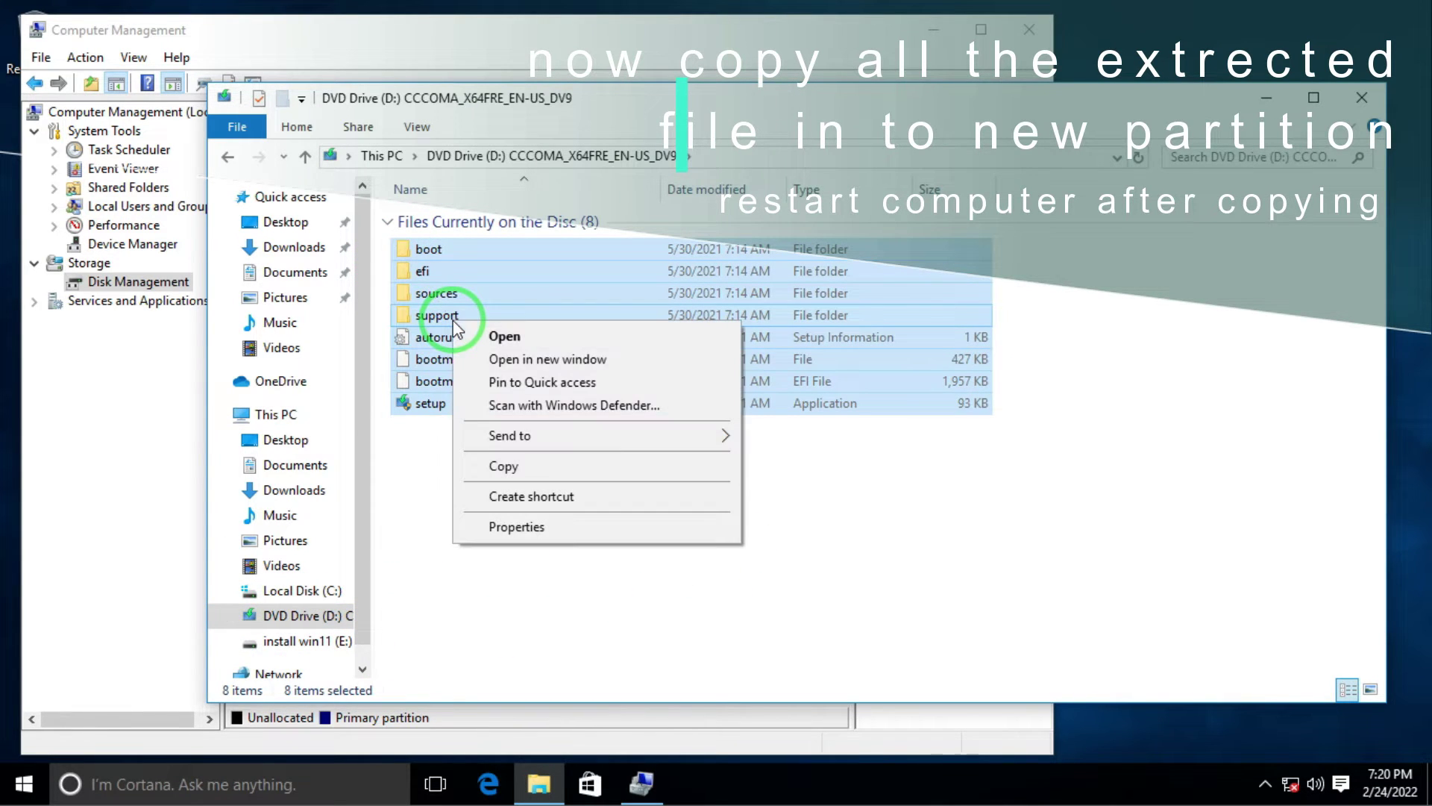
pyautogui.click(504, 467)
# - Paste the copied Windows installation files into the install win11 (E:) drive
pyautogui.click(285, 419)
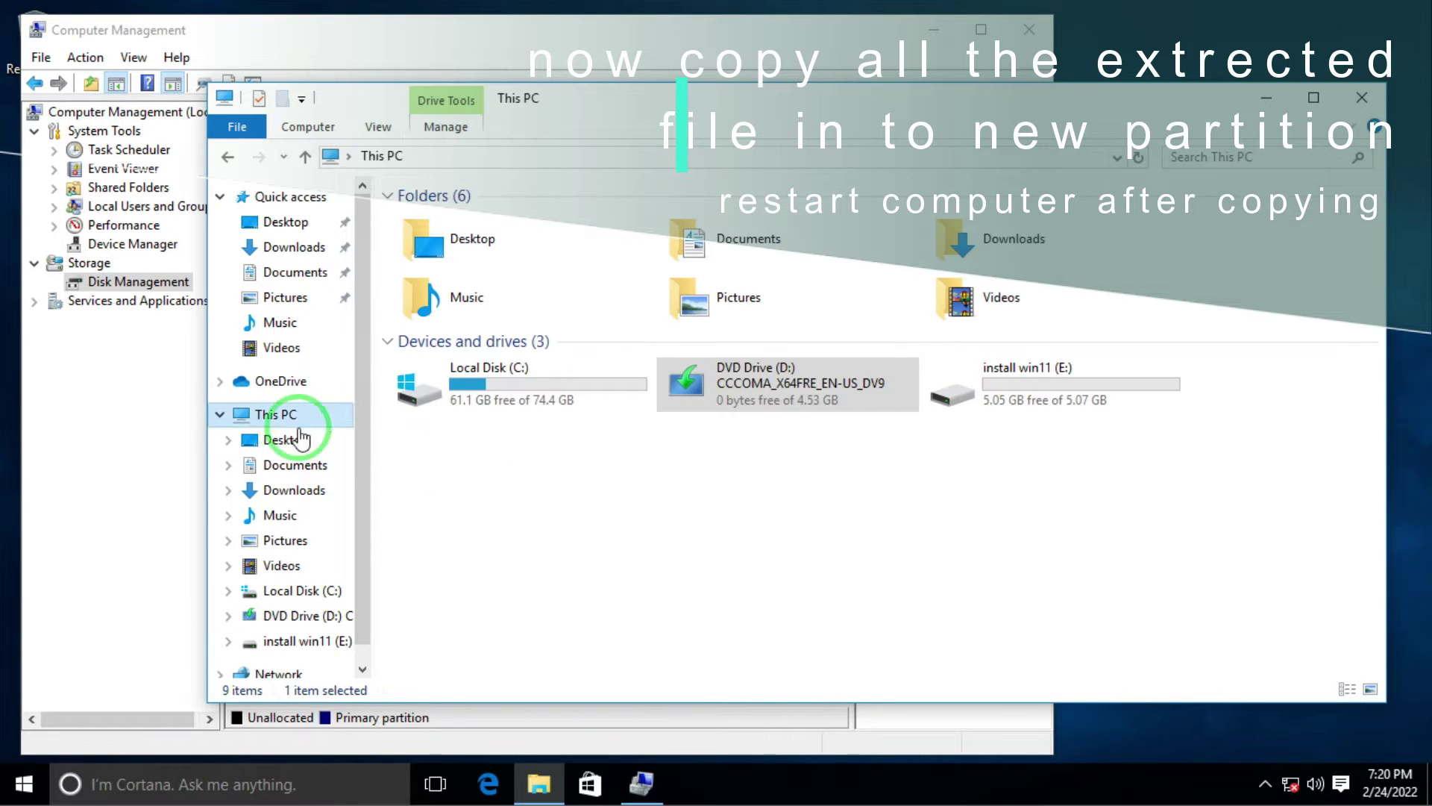
pyautogui.doubleClick(1001, 408)
pyautogui.rightClick(597, 408)
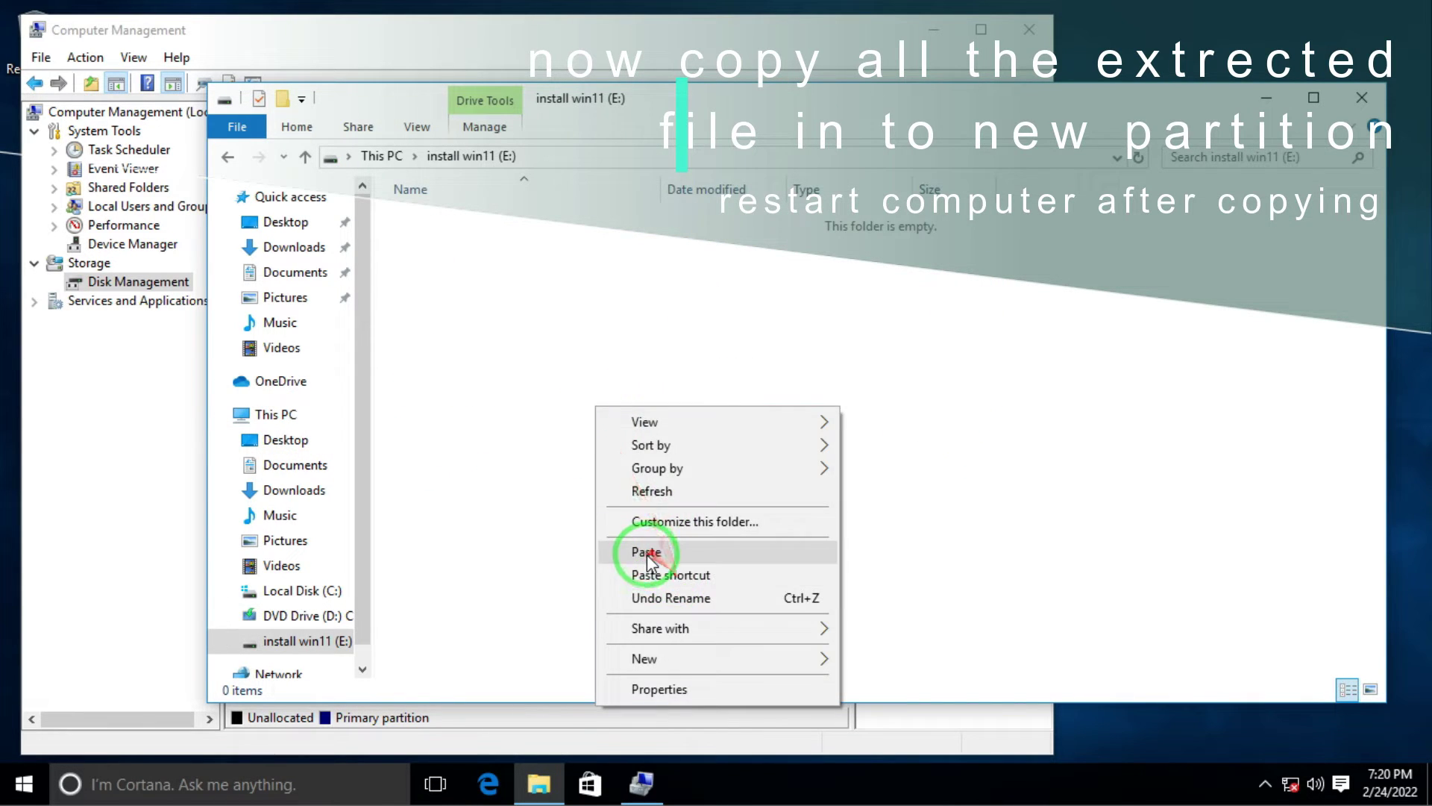
pyautogui.click(648, 549)
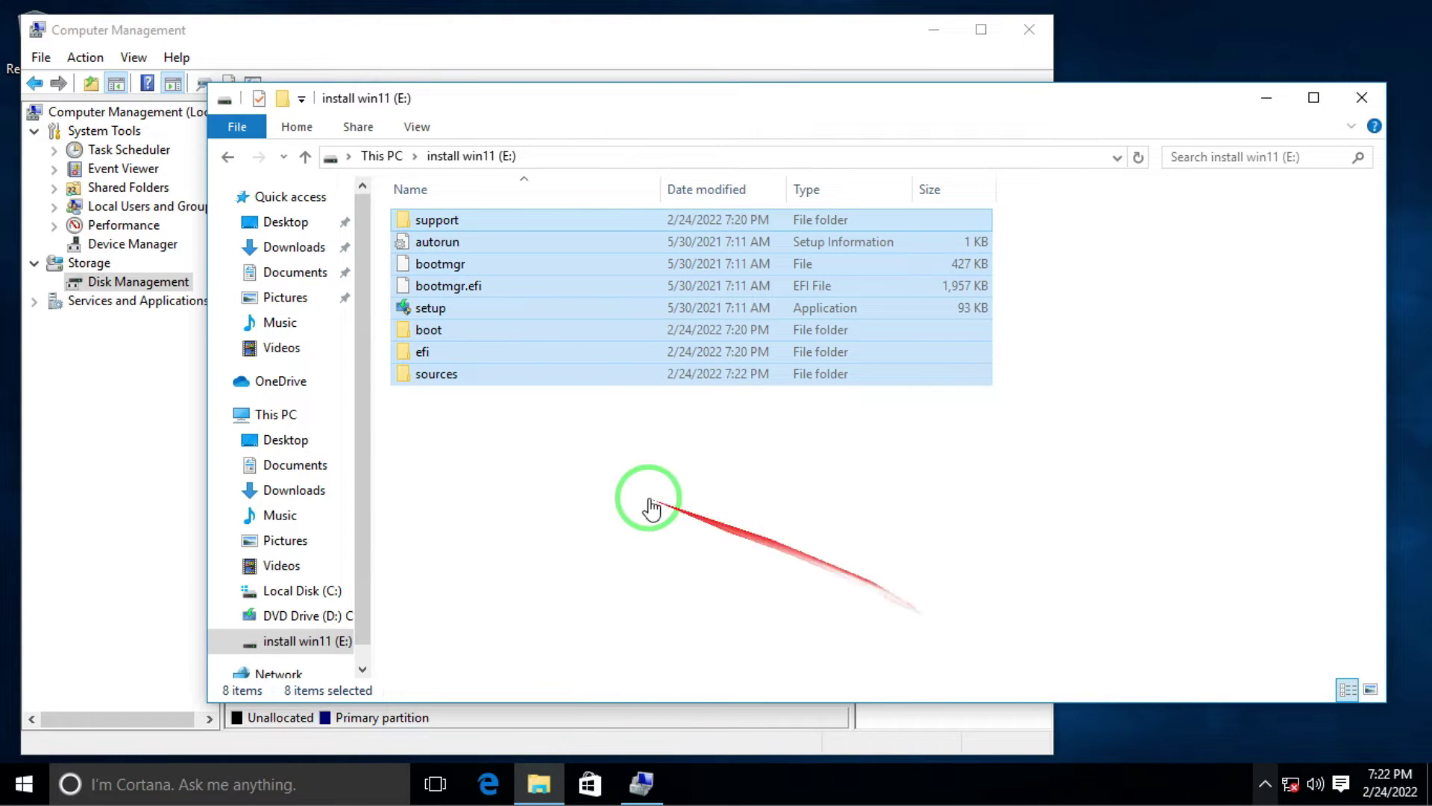
# - Deselect the pasted files and close the File Explorer and Computer Management windows
pyautogui.click(837, 528)
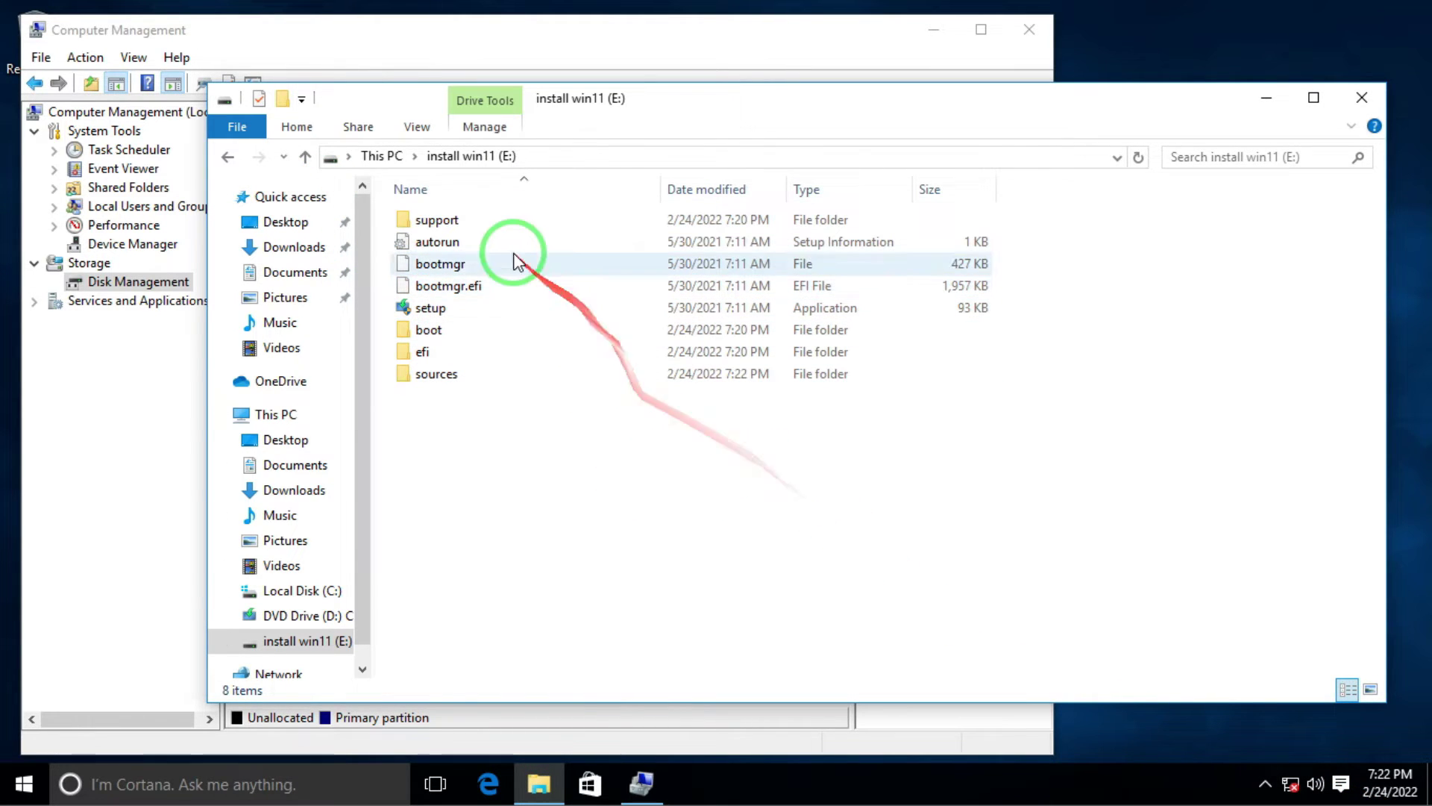
pyautogui.click(542, 159)
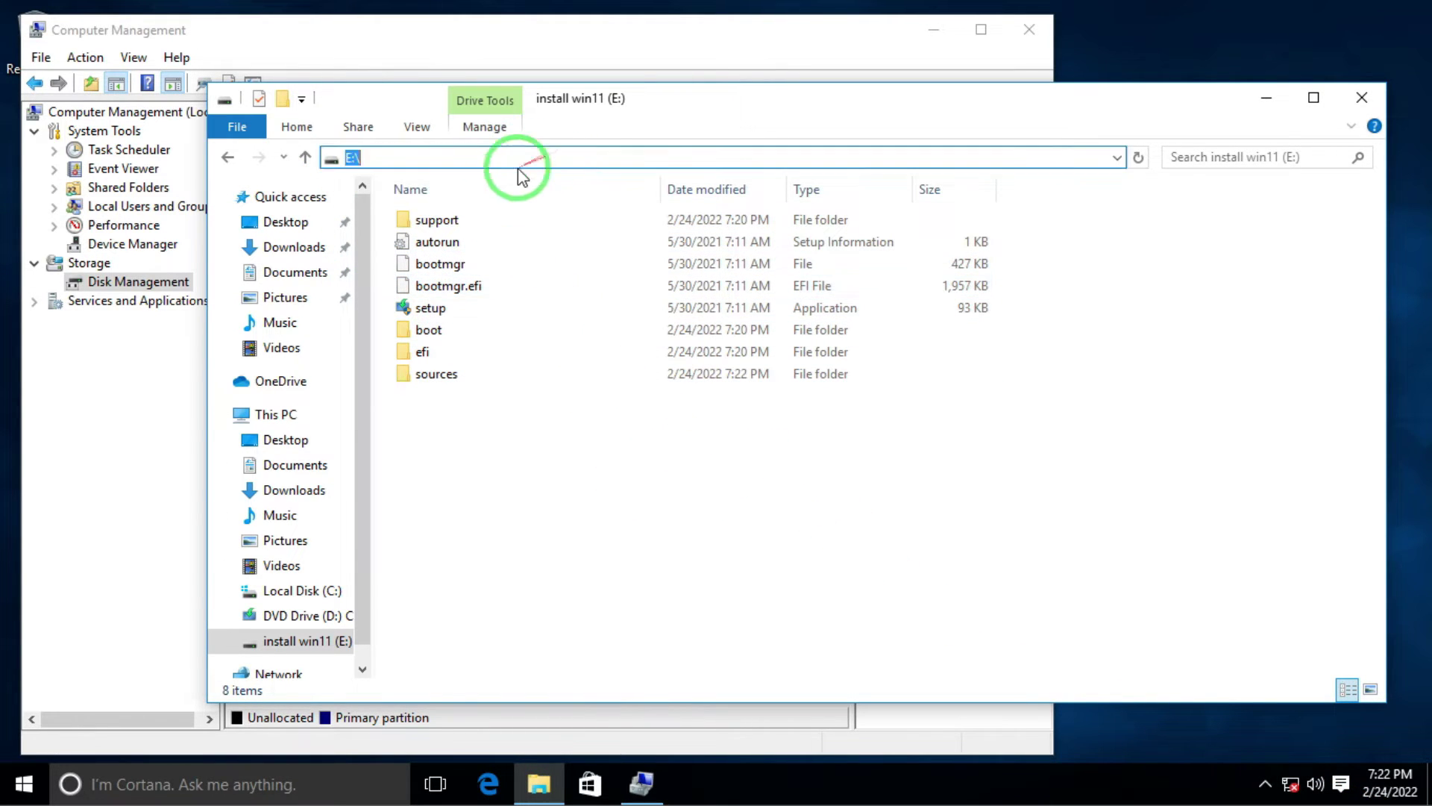
pyautogui.click(1362, 100)
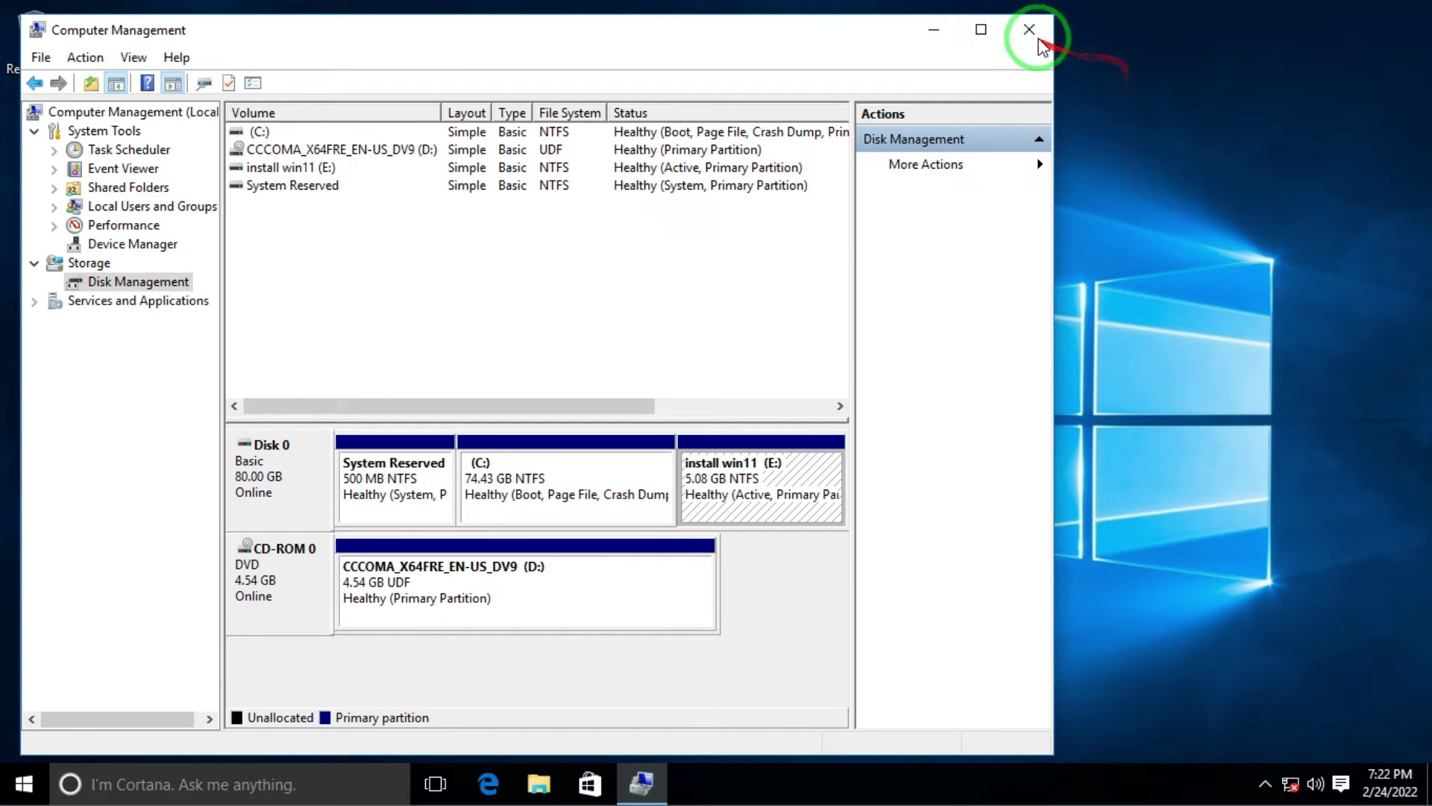
pyautogui.click(1027, 33)
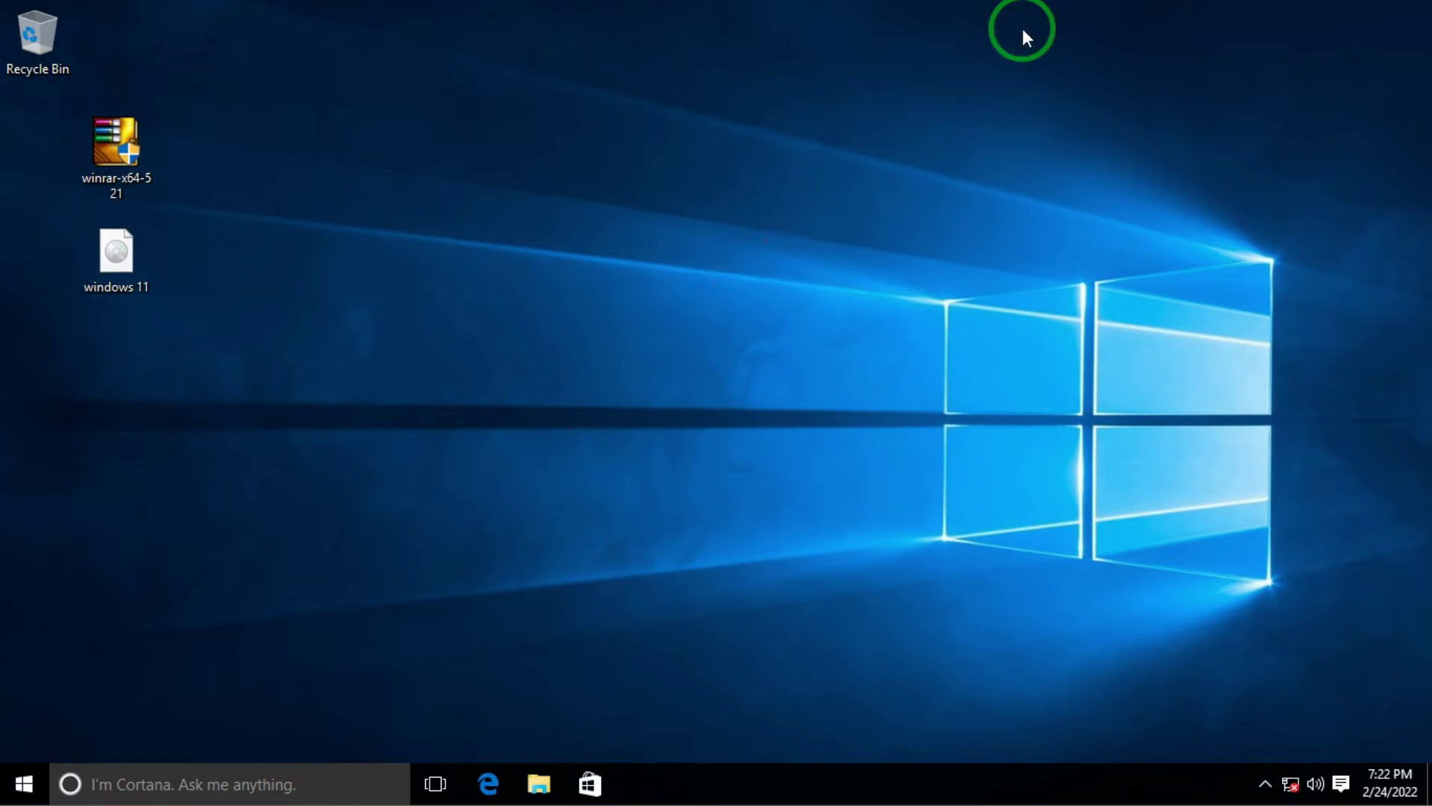
# - Restart the computer and continue in Windows Setup with English (United States) language and format and the US keyboard
pyautogui.click(24, 783)
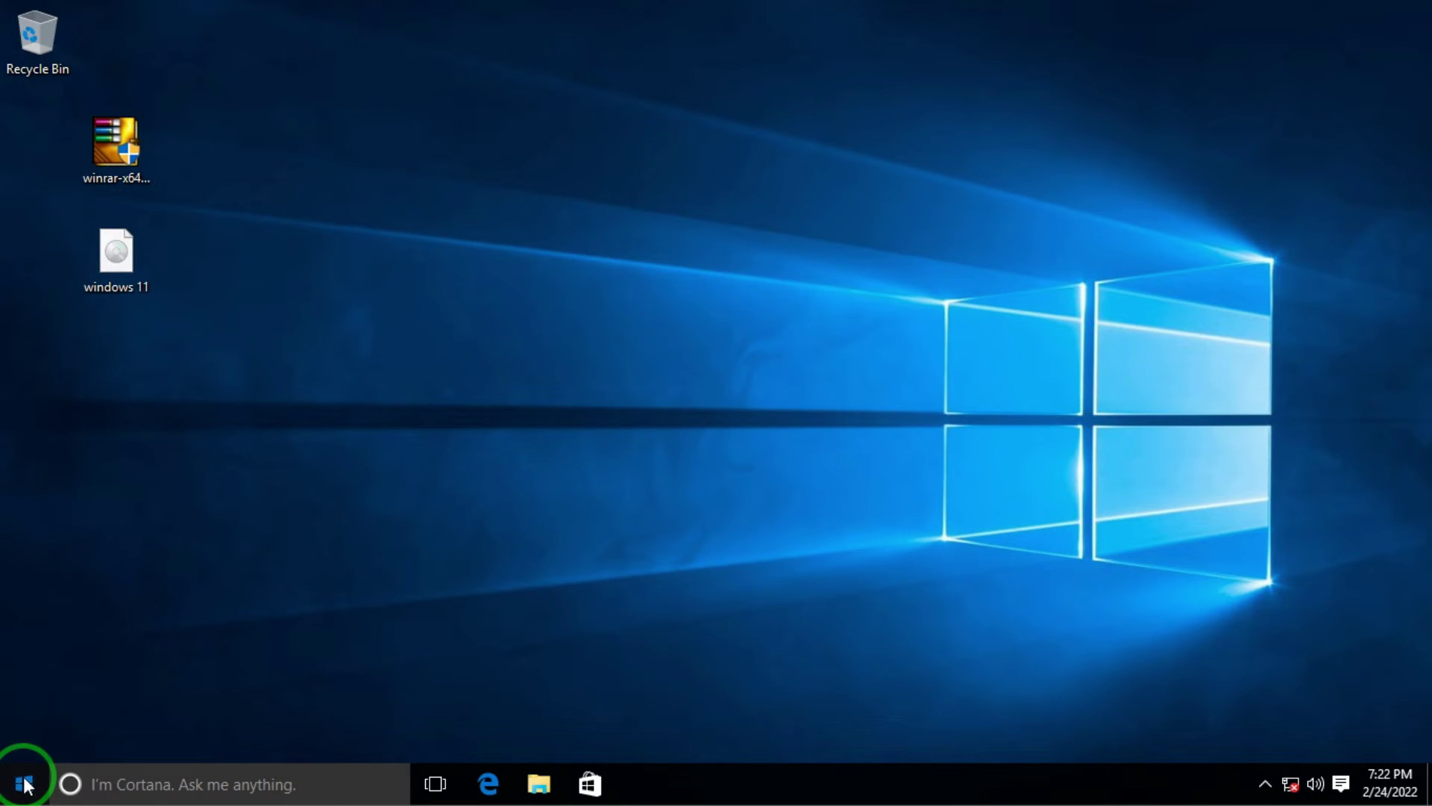
pyautogui.click(33, 701)
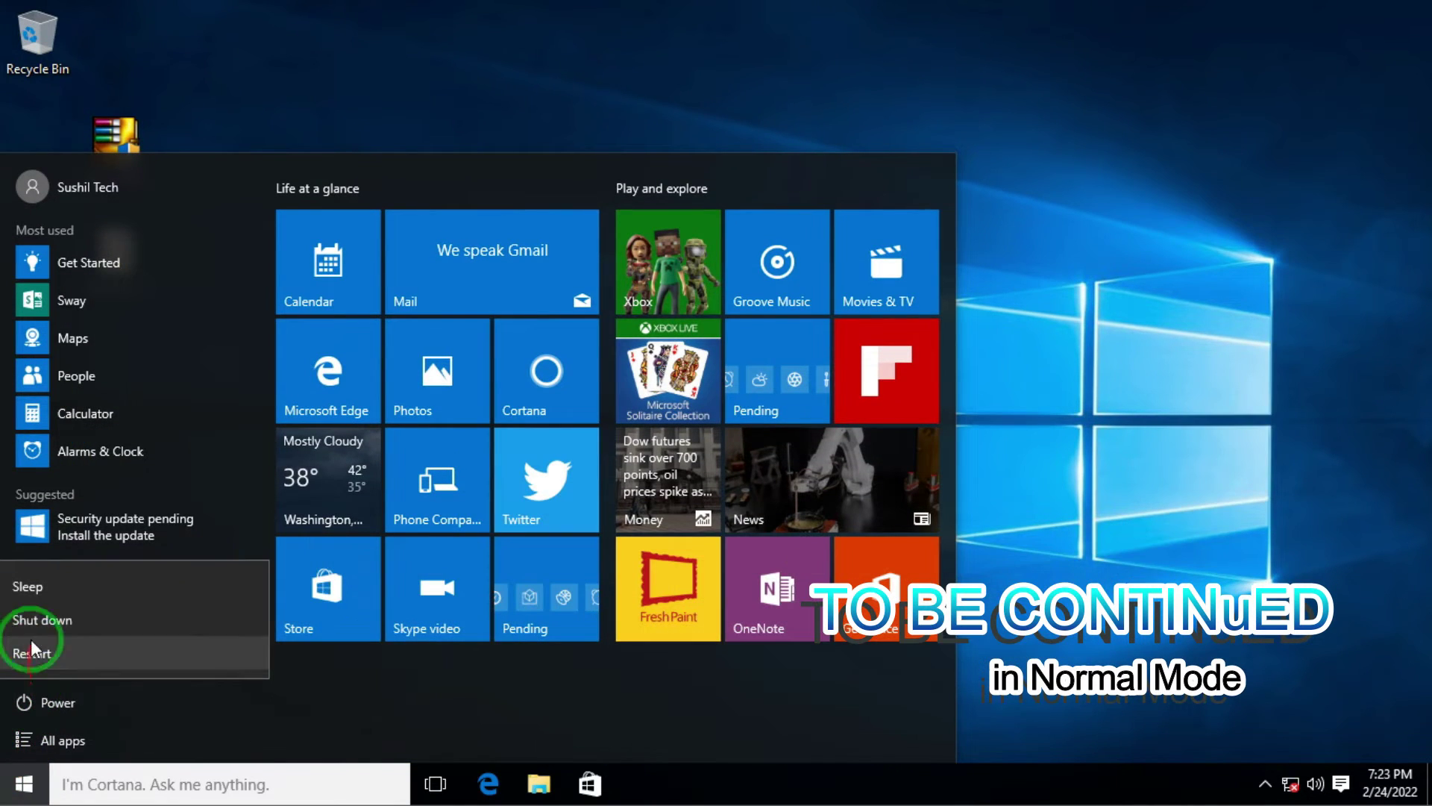
pyautogui.click(49, 652)
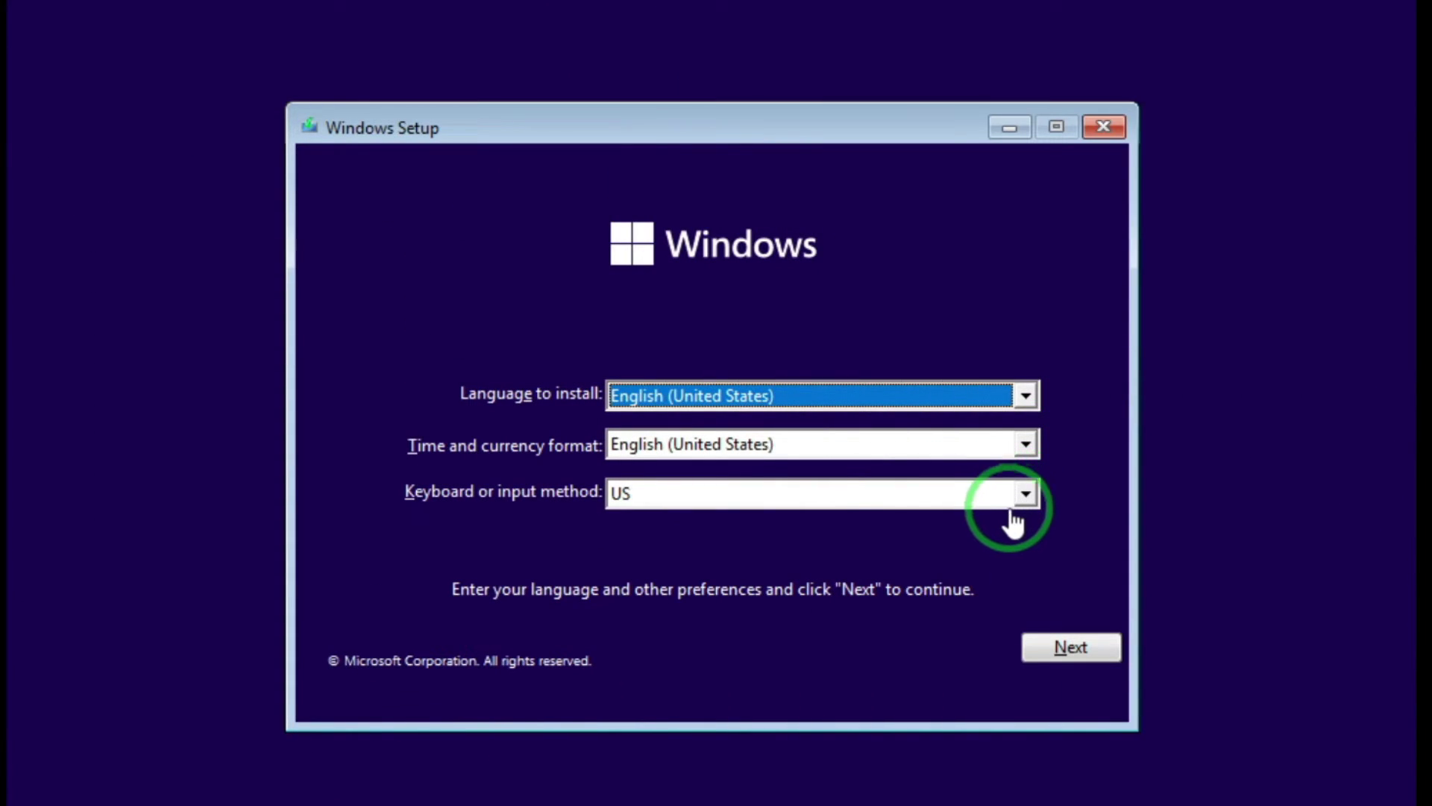
pyautogui.click(1071, 646)
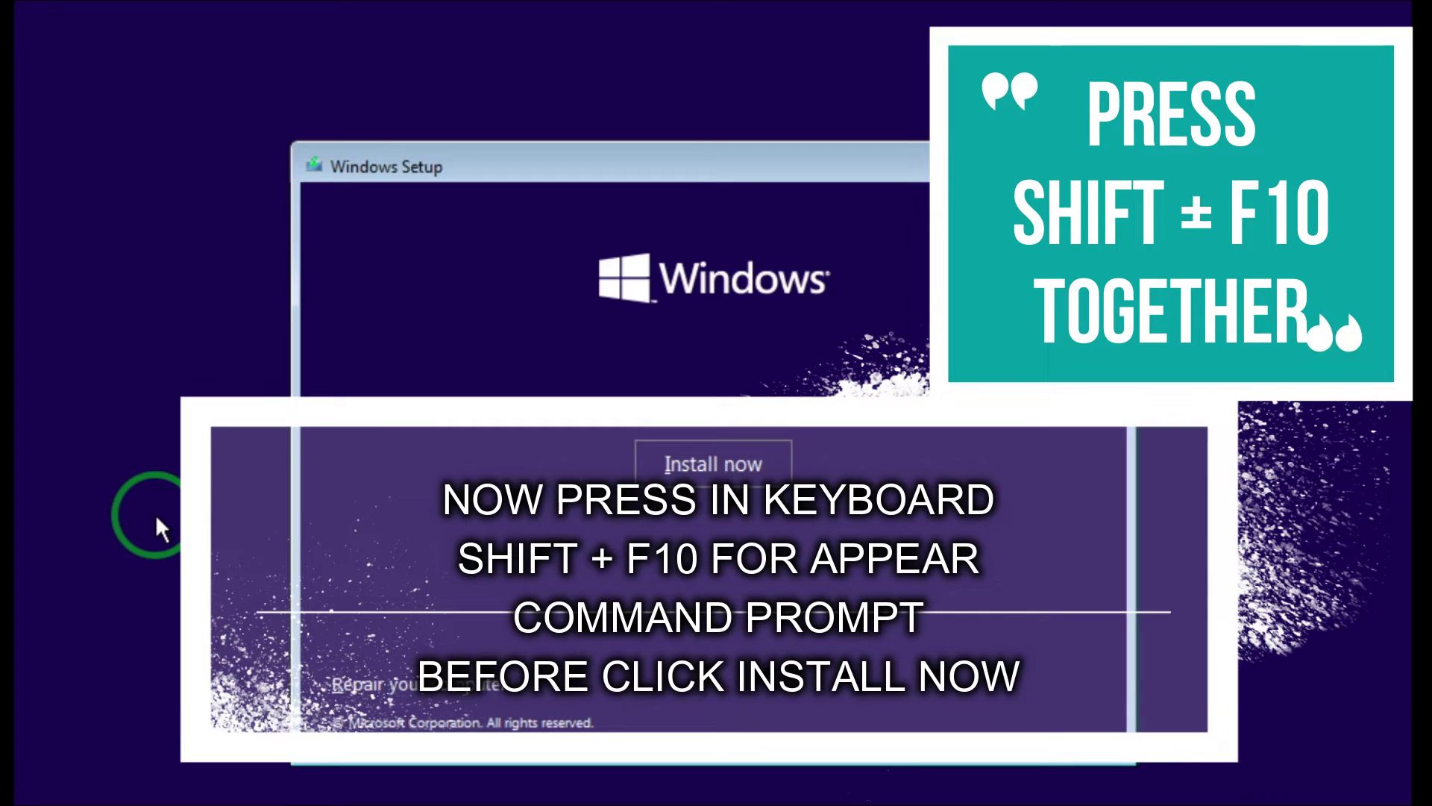
# - Open a command prompt in Windows Setup, start diskpart and run list disk
pyautogui.hotkey('shift', 'F10')
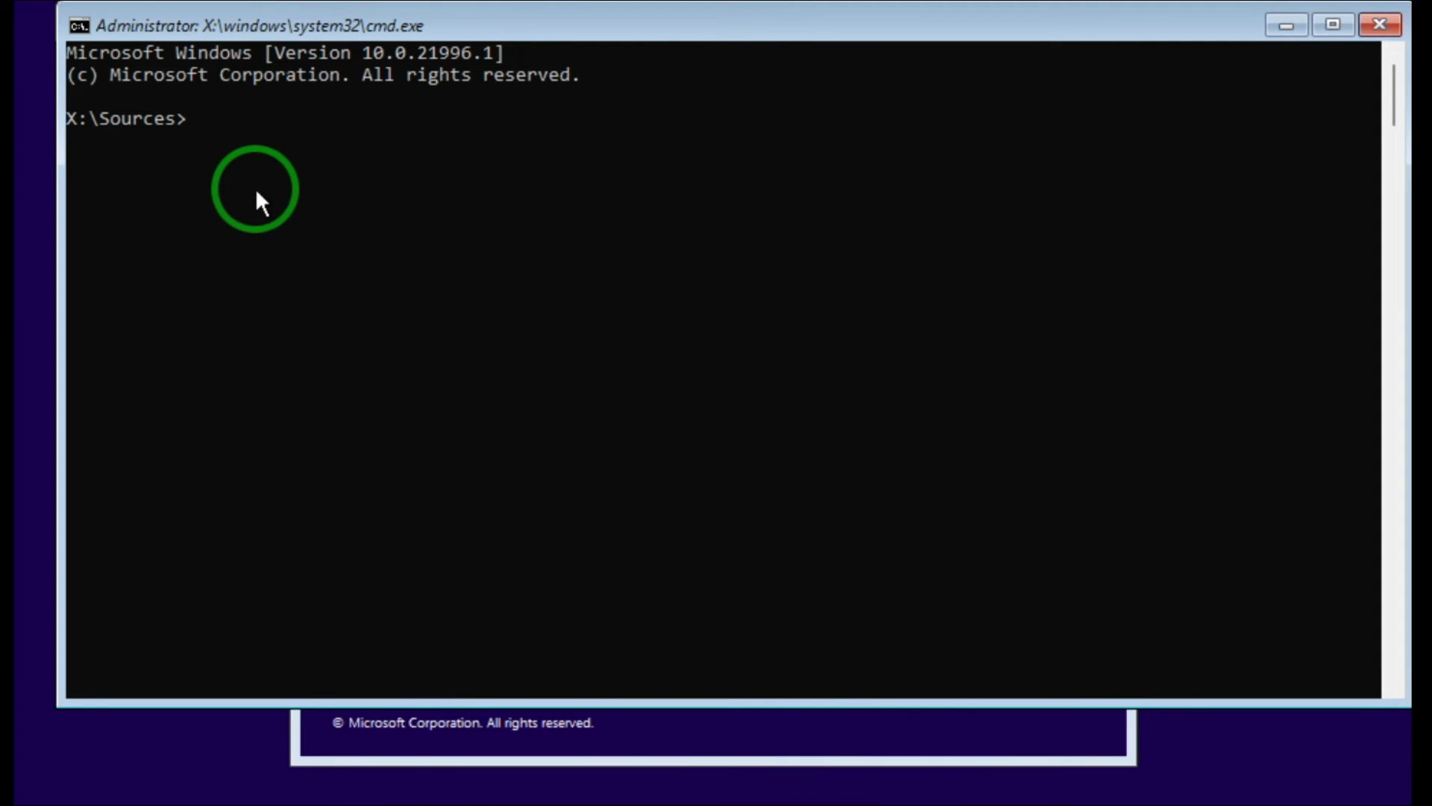
pyautogui.write('diskpart')
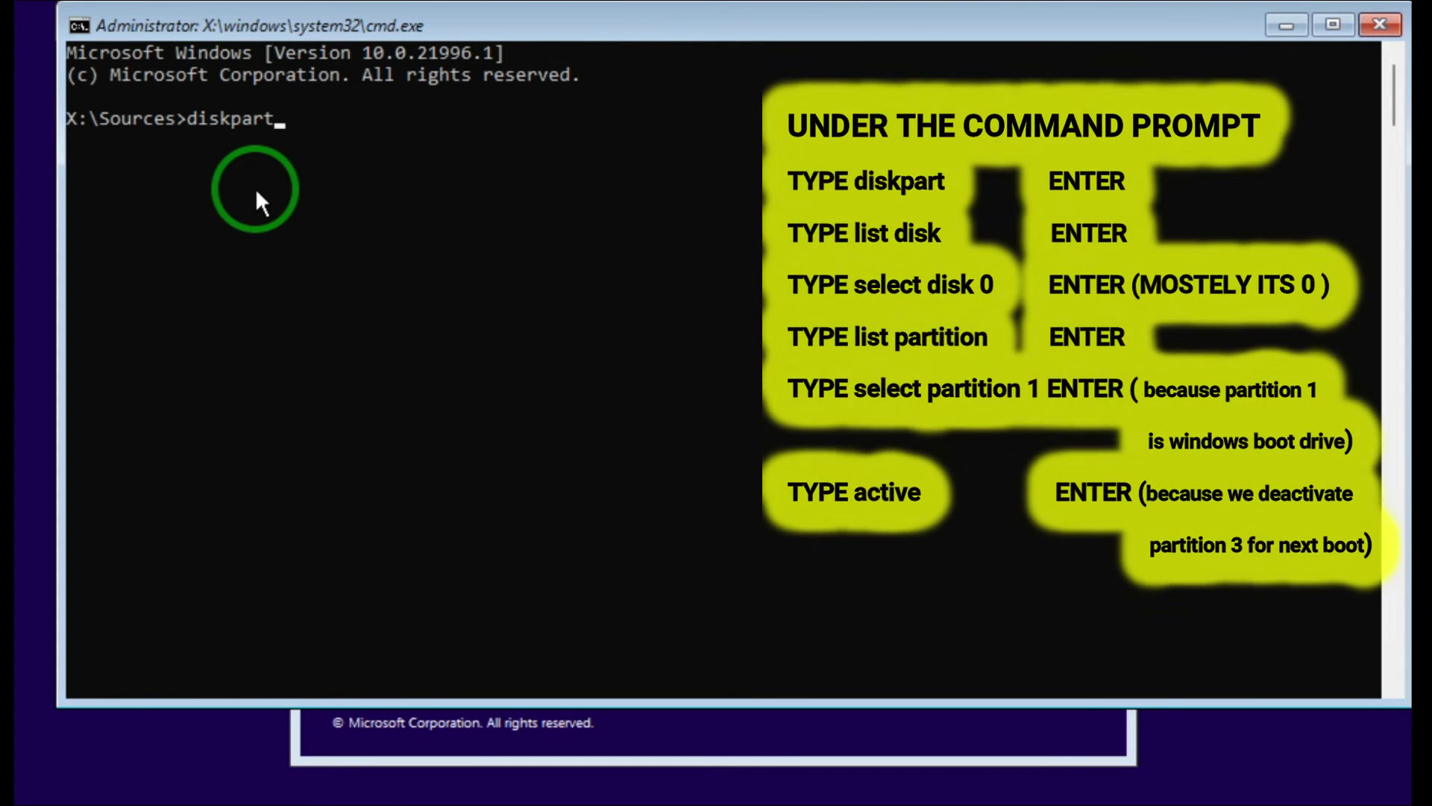
pyautogui.press('Return')
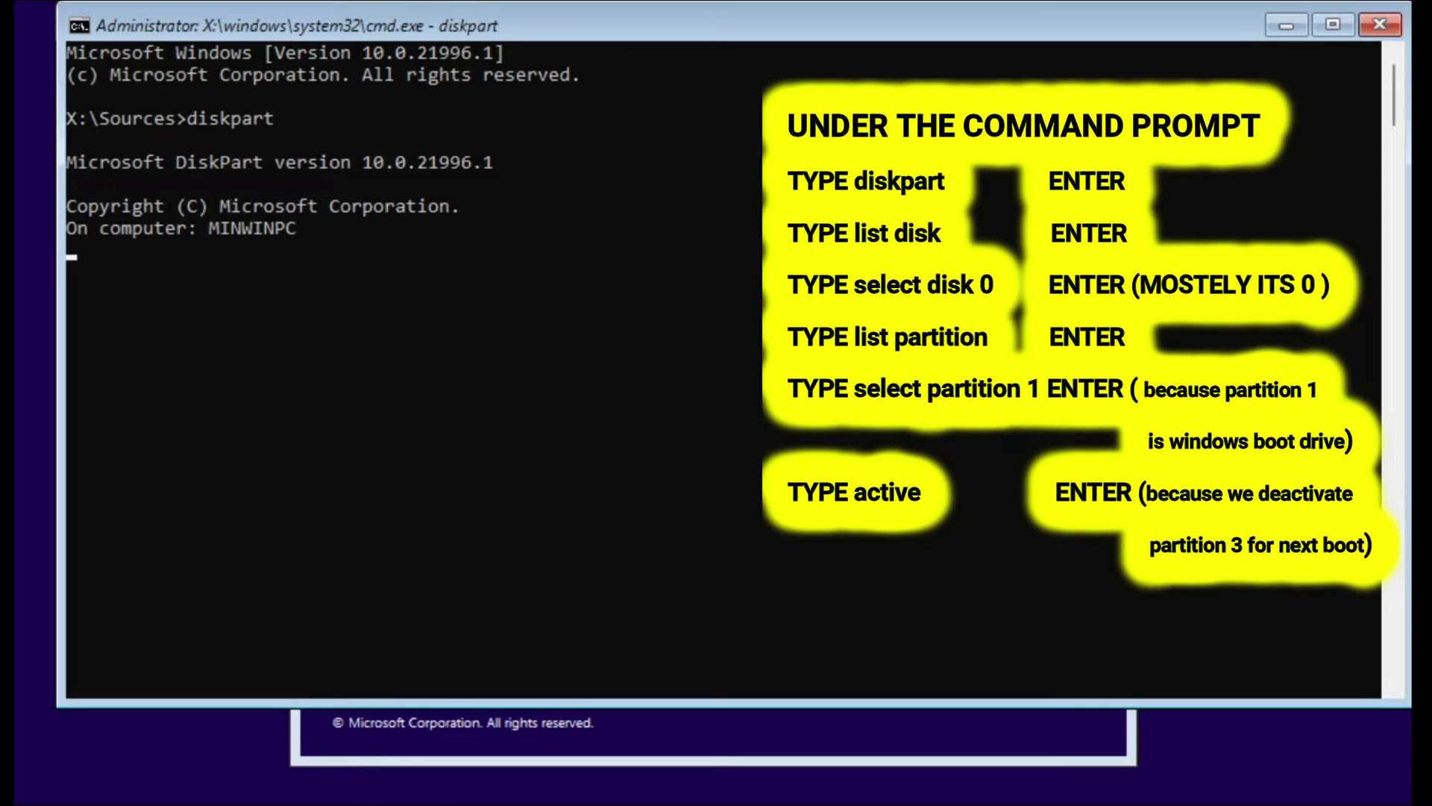
pyautogui.write('list')
pyautogui.click(858, 429)
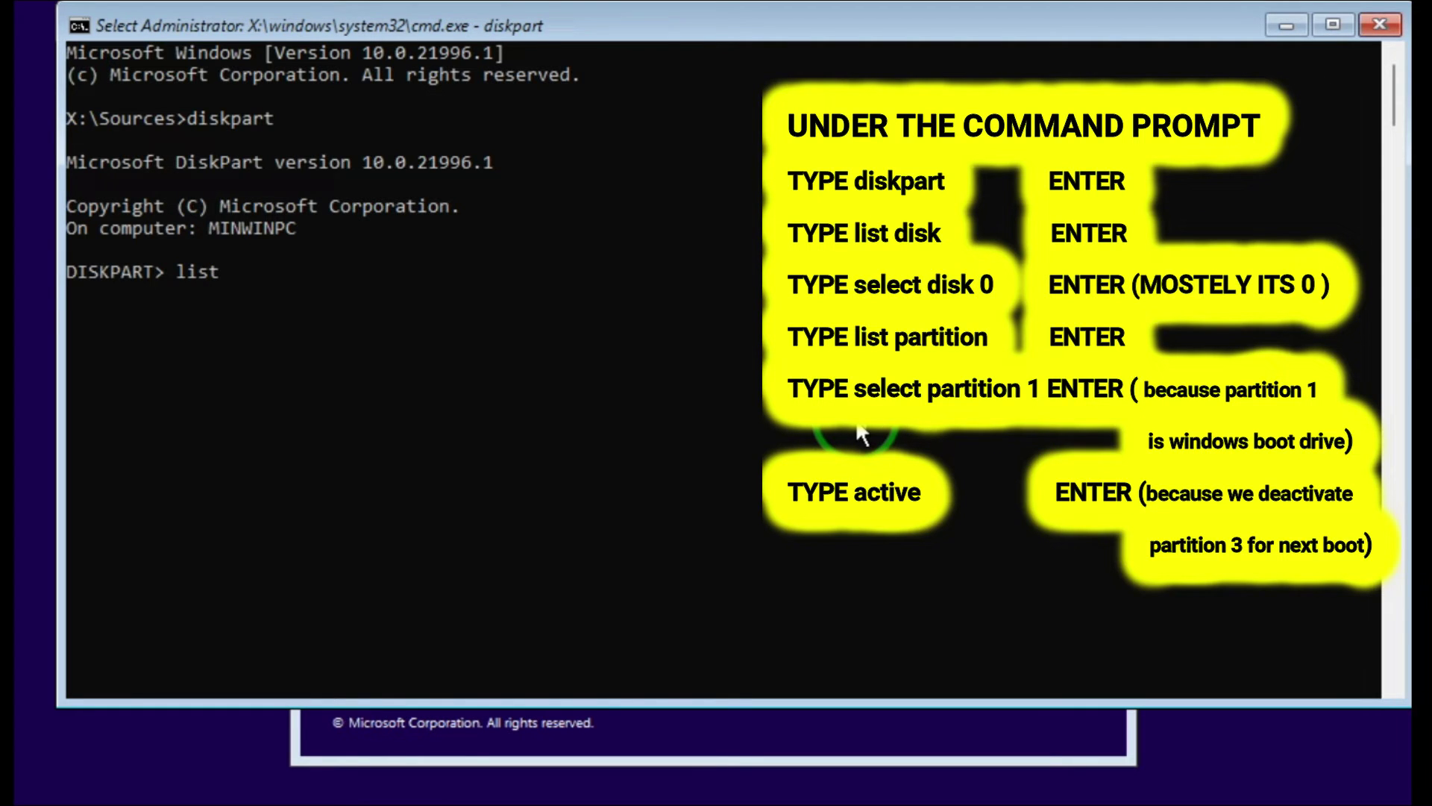
pyautogui.write('disk')
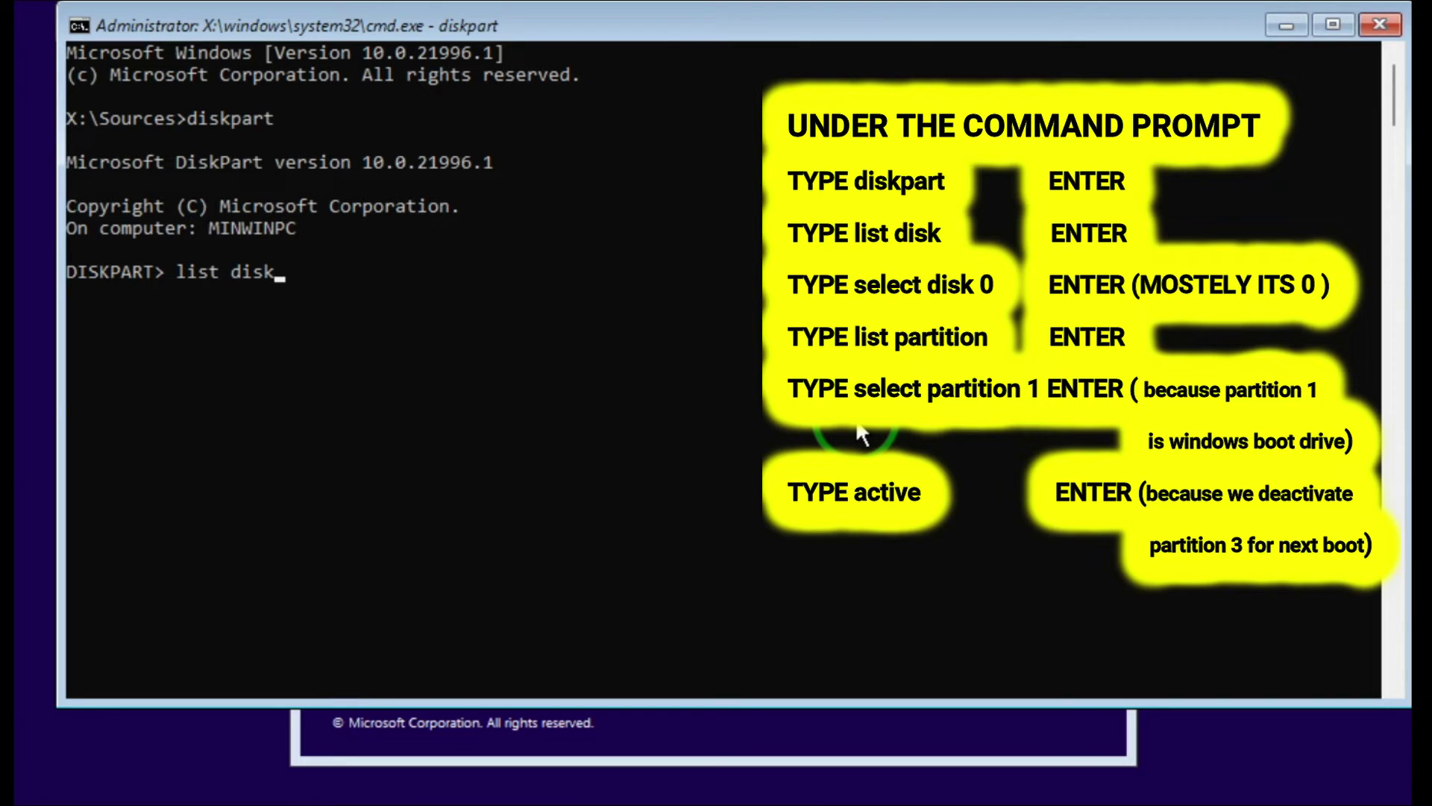
pyautogui.press('Return')
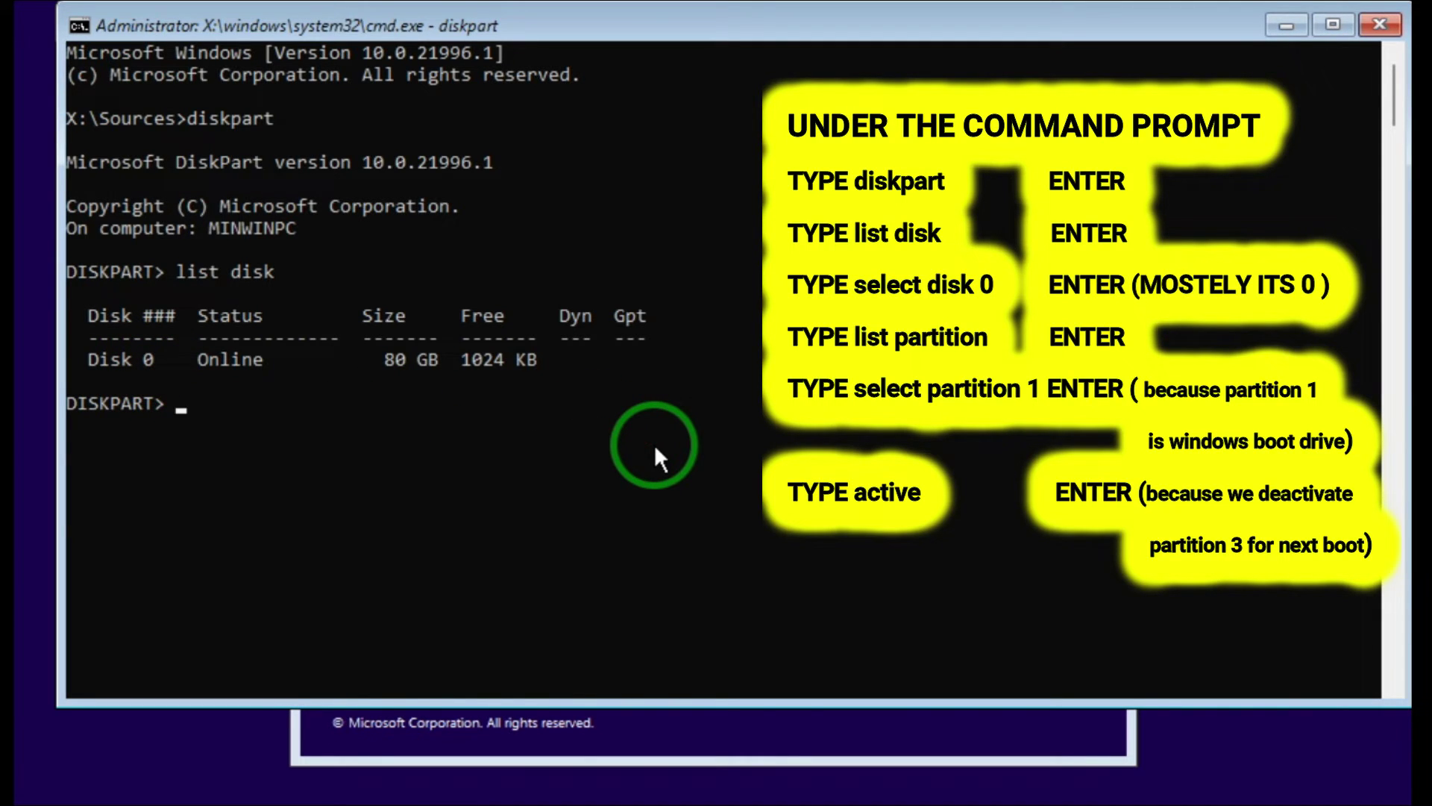
# - Select disk 0 in DiskPart, list its partitions and examine the partition rows
pyautogui.write('select disk 0')
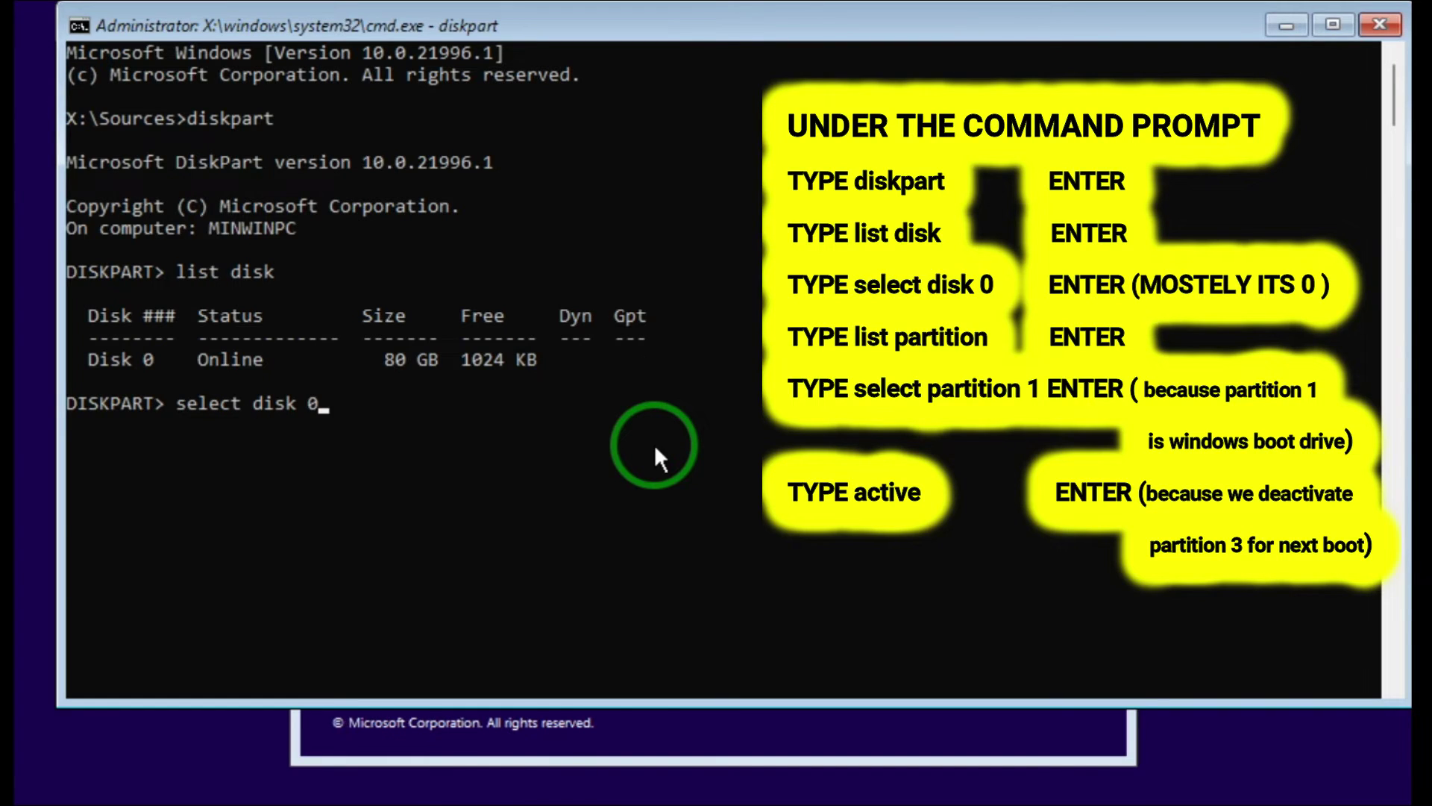
pyautogui.press('Return')
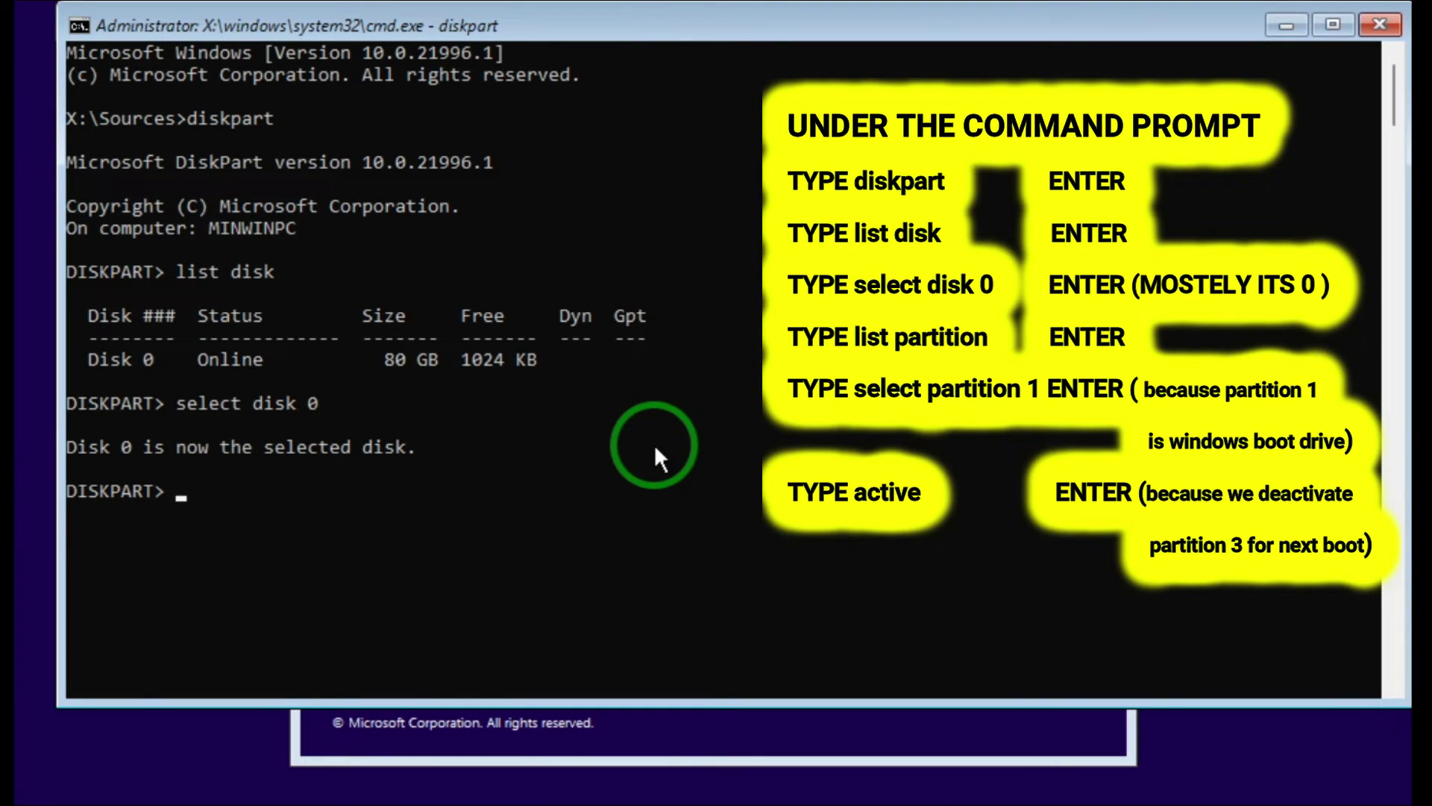
pyautogui.write('list partition')
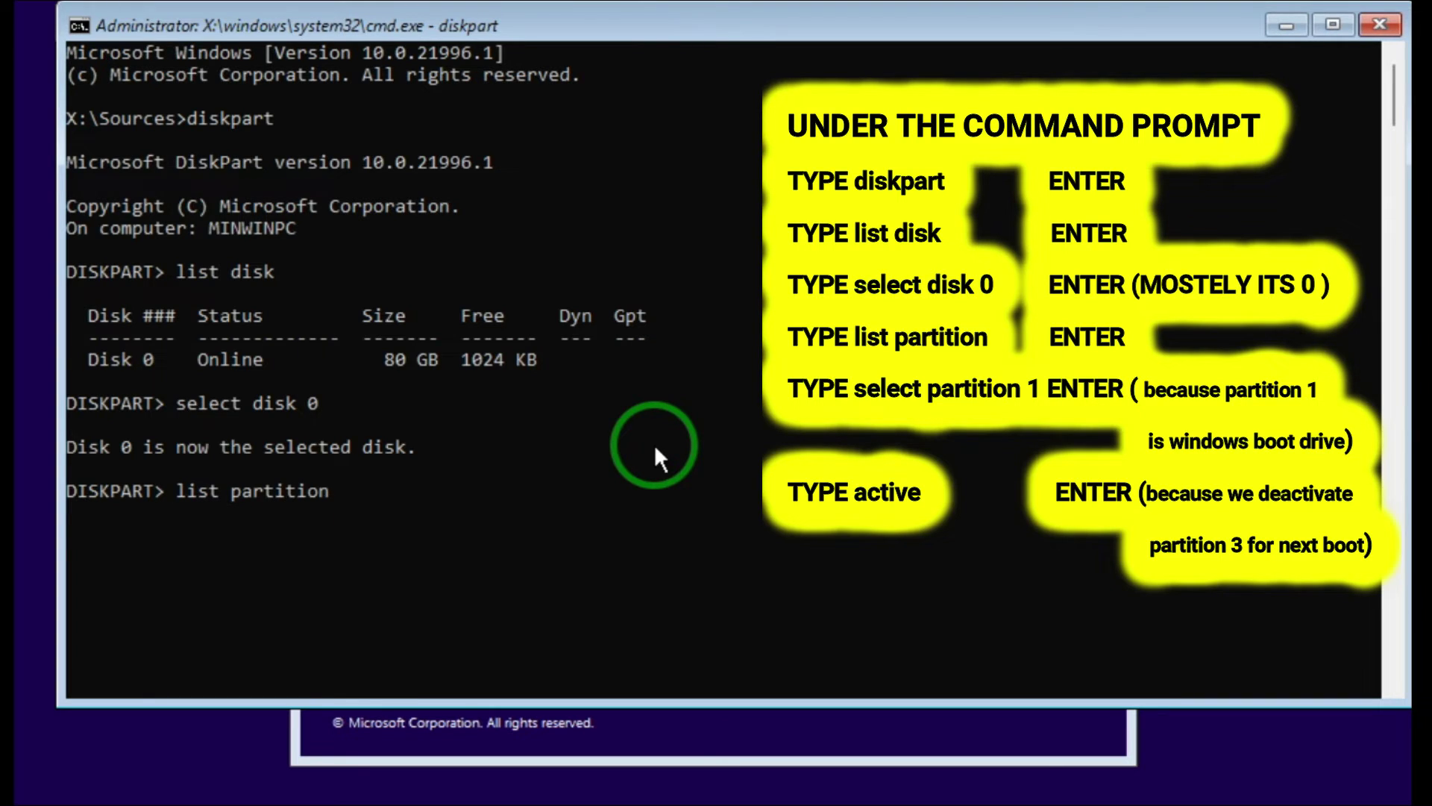
pyautogui.press('Return')
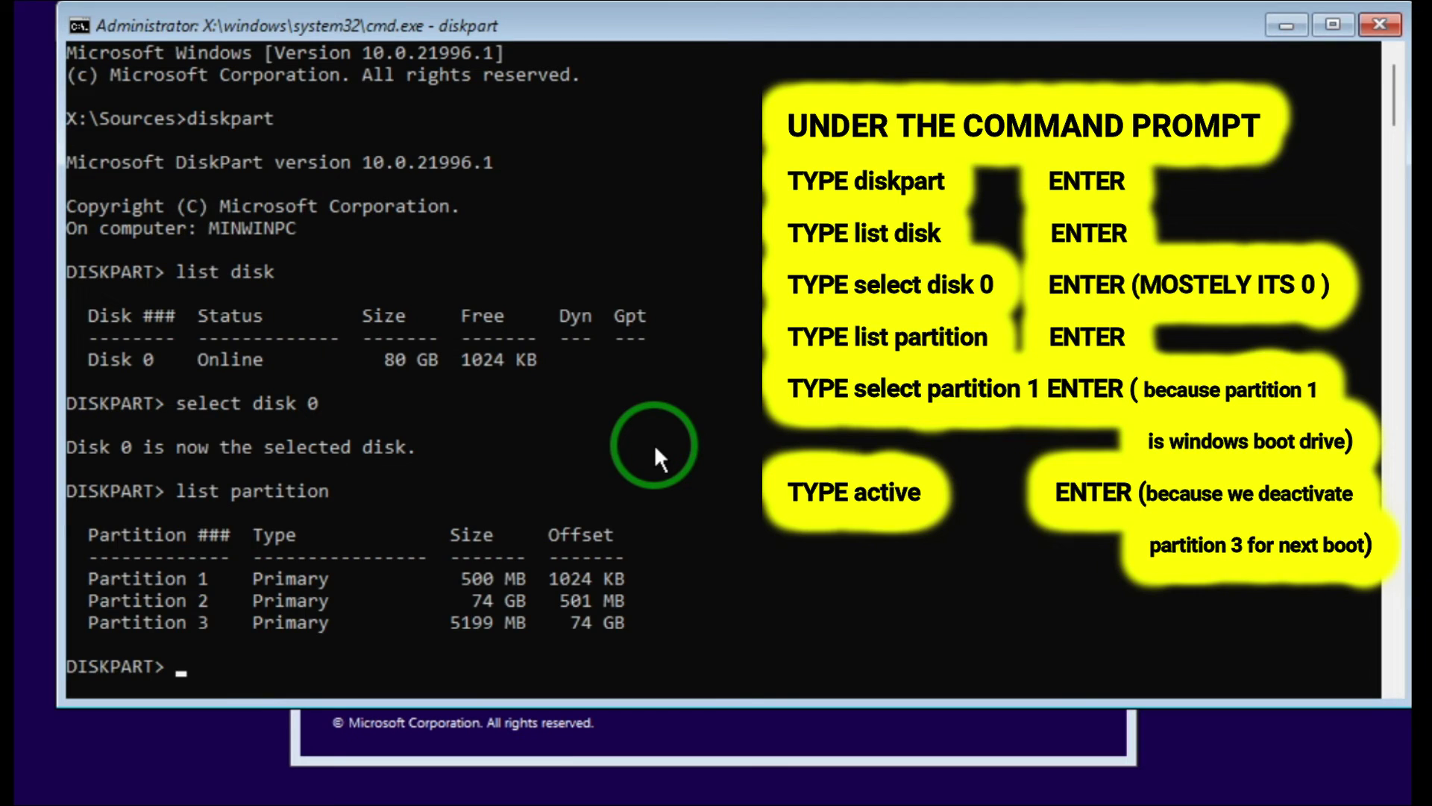
pyautogui.scroll(-1, 688, 450)
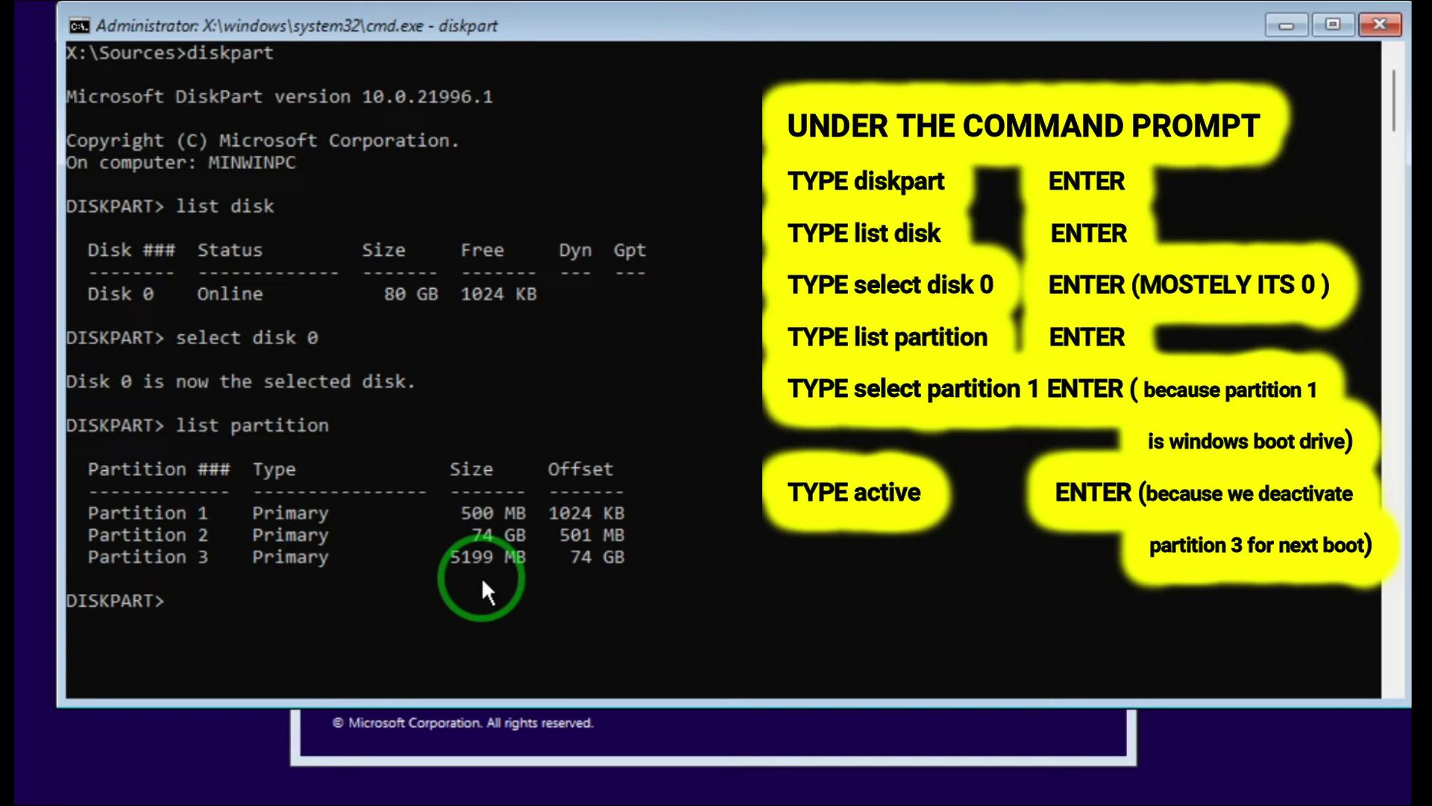
pyautogui.moveTo(88, 558); pyautogui.dragTo(639, 558)
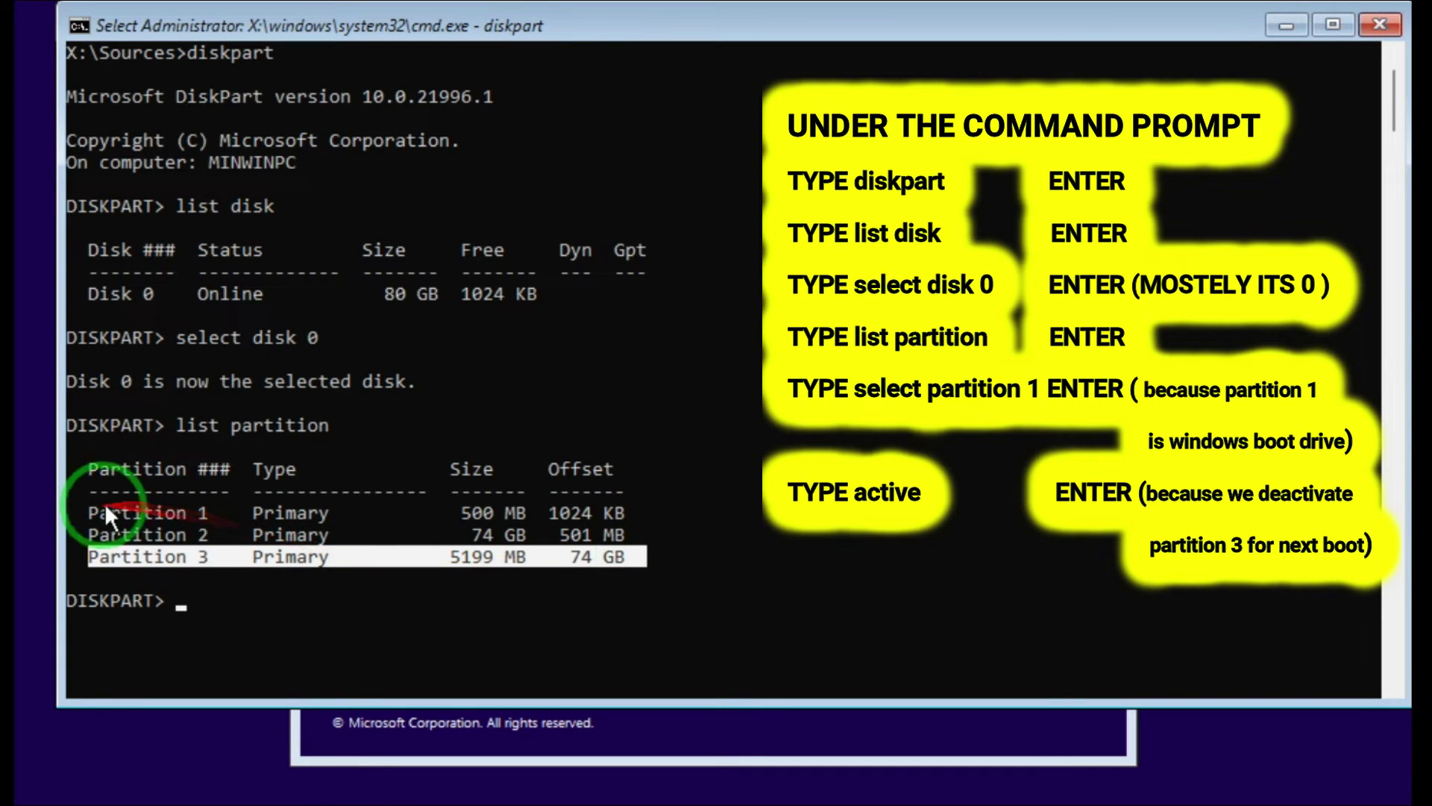
pyautogui.moveTo(79, 507); pyautogui.dragTo(634, 529)
pyautogui.click(761, 626)
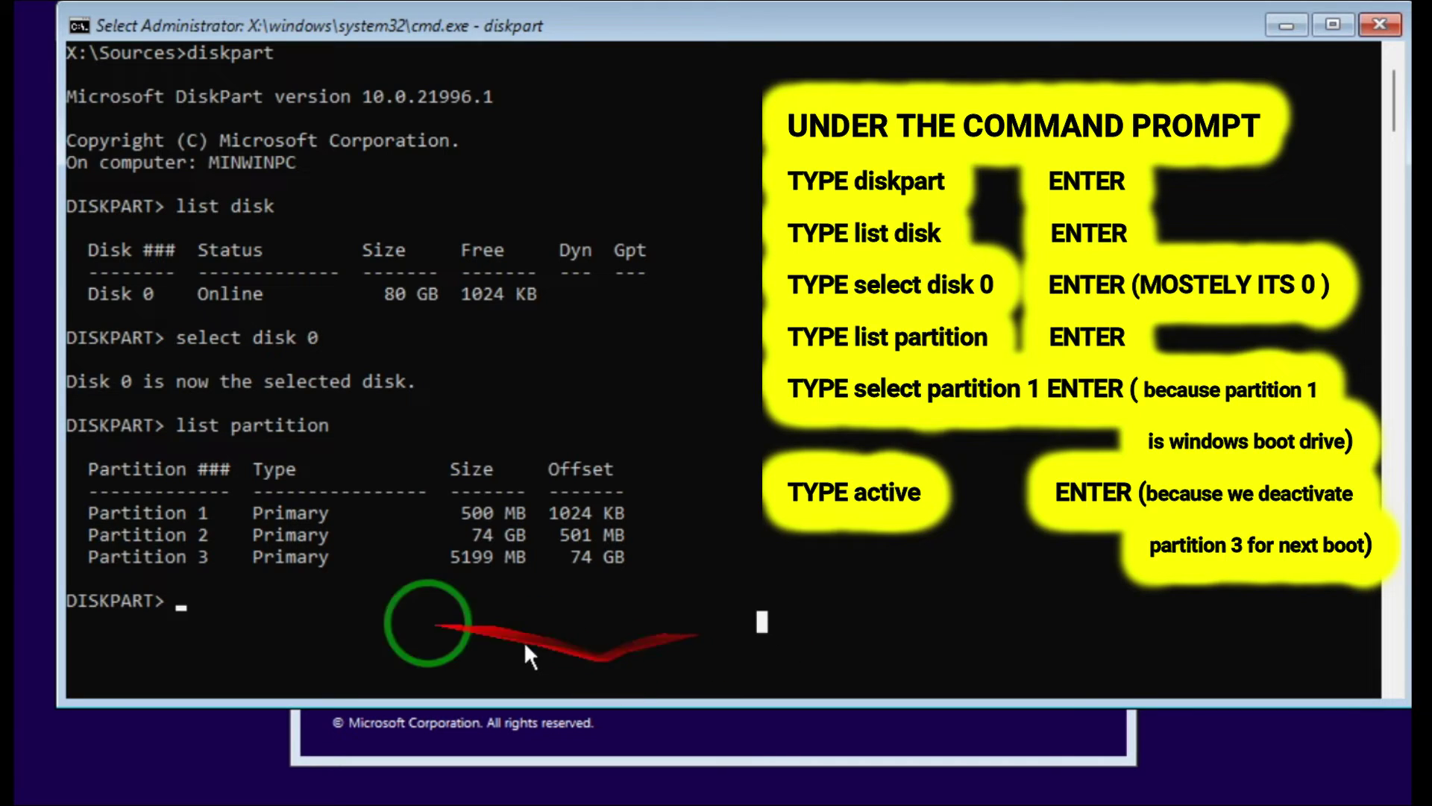
pyautogui.click(292, 557)
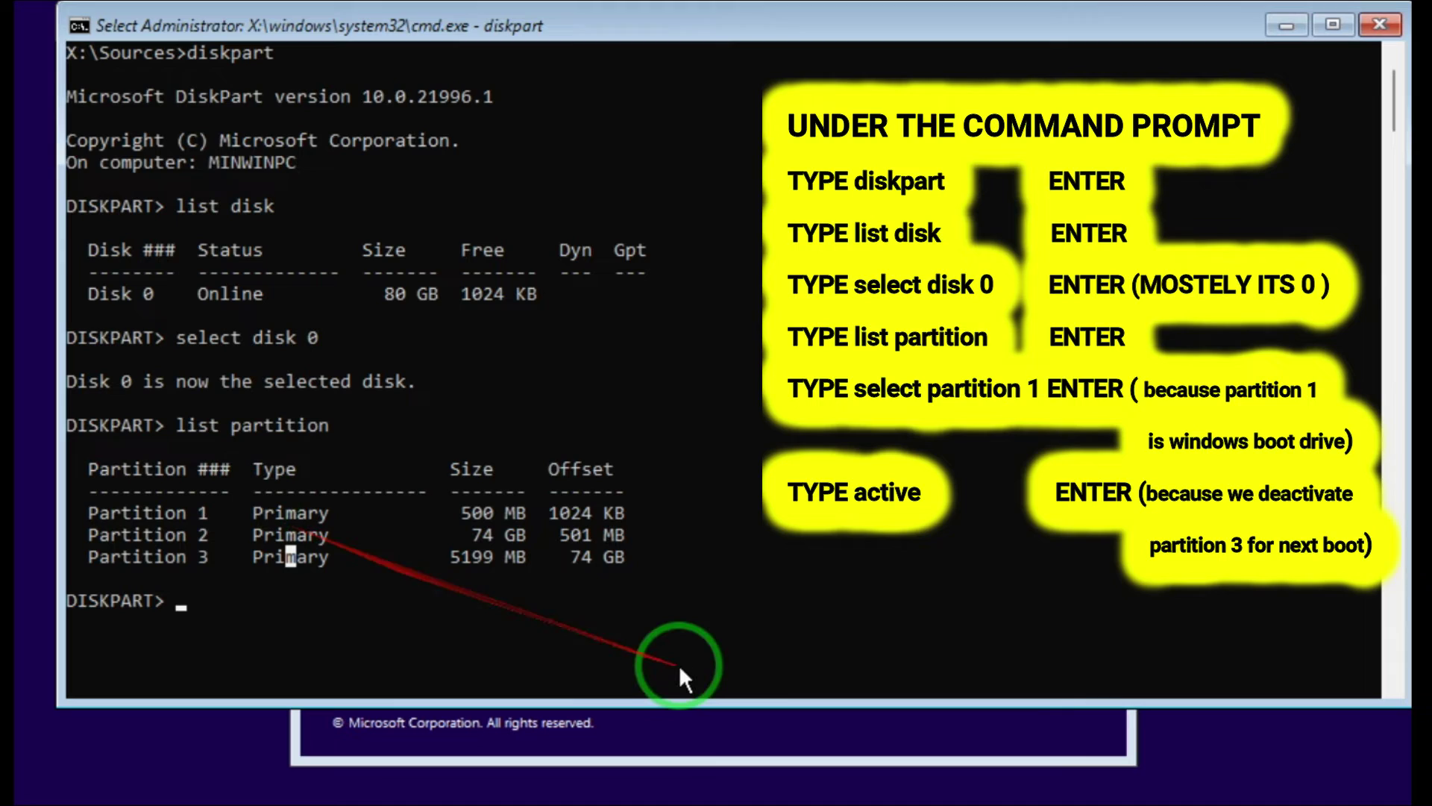
pyautogui.click(619, 621)
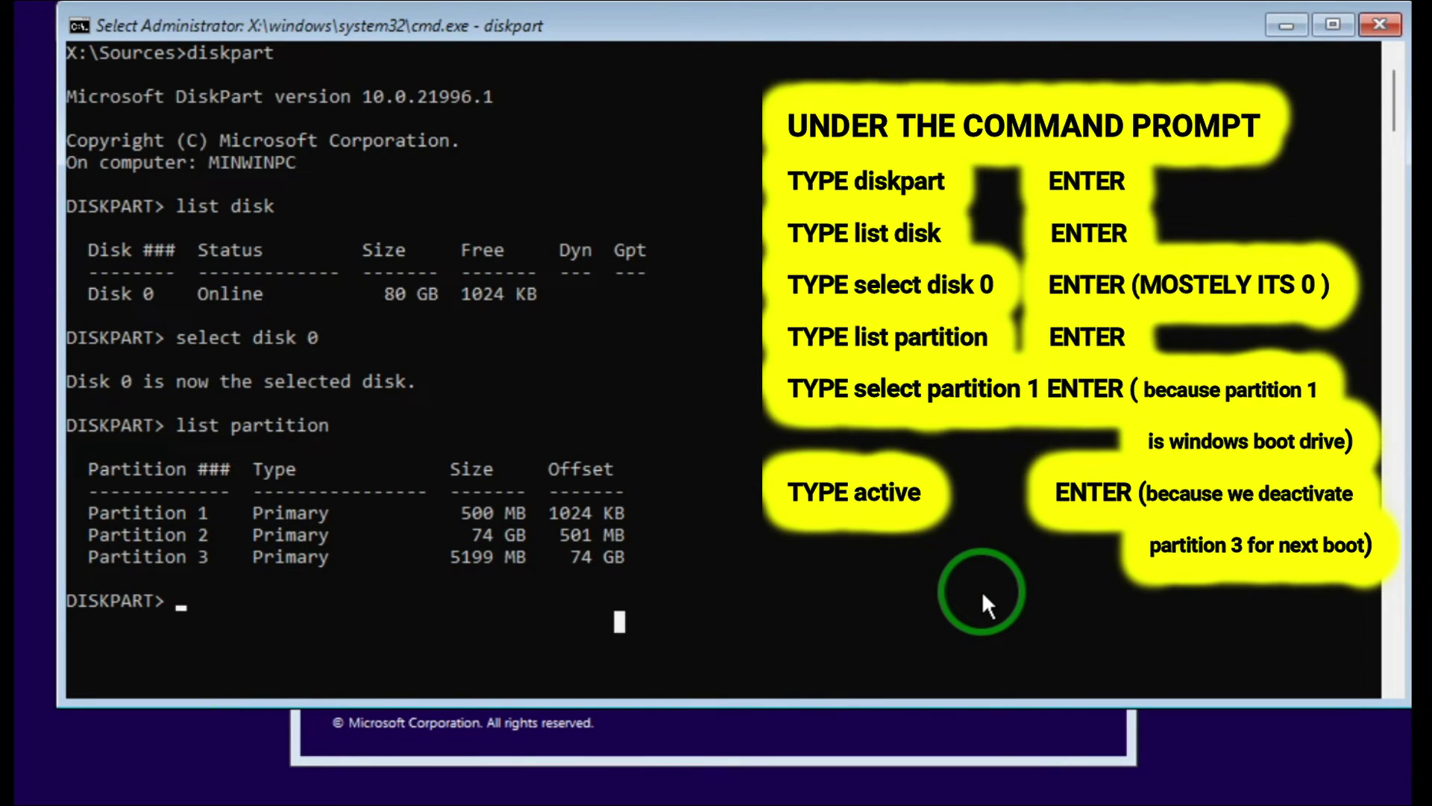
# - Select partition 1 and mark it as active in DiskPart, and close the command prompt
pyautogui.write('select ')
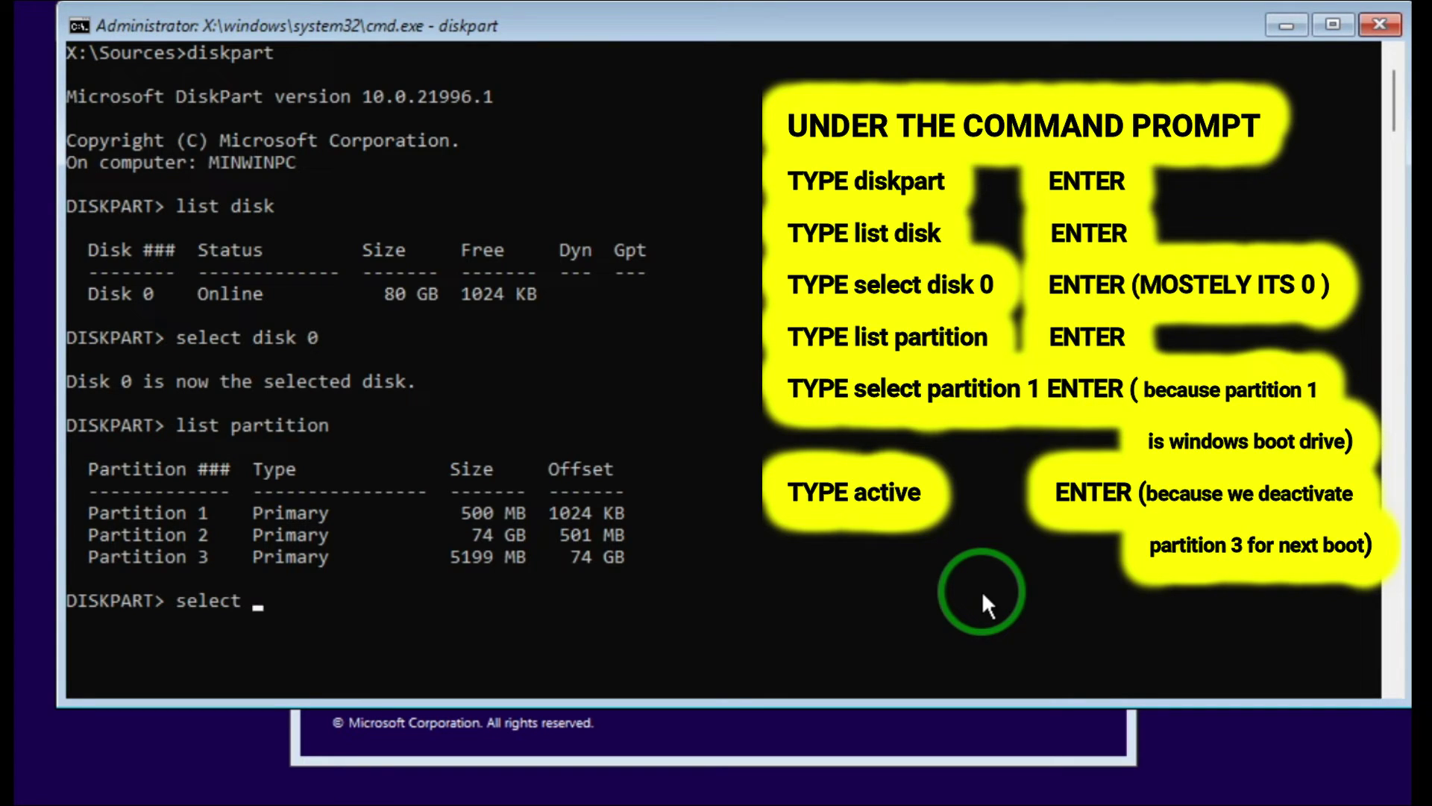
pyautogui.write('partition 1')
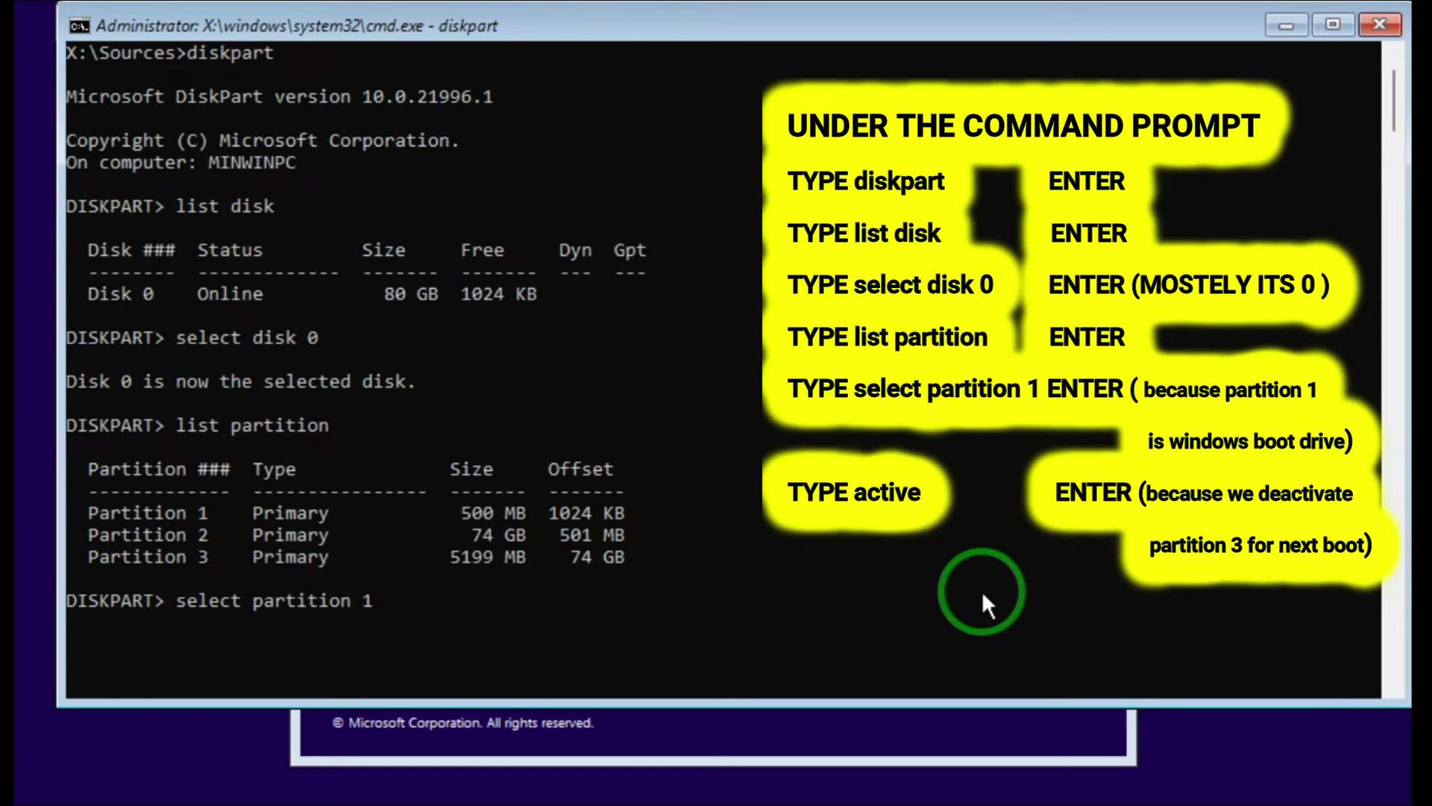
pyautogui.press('Return')
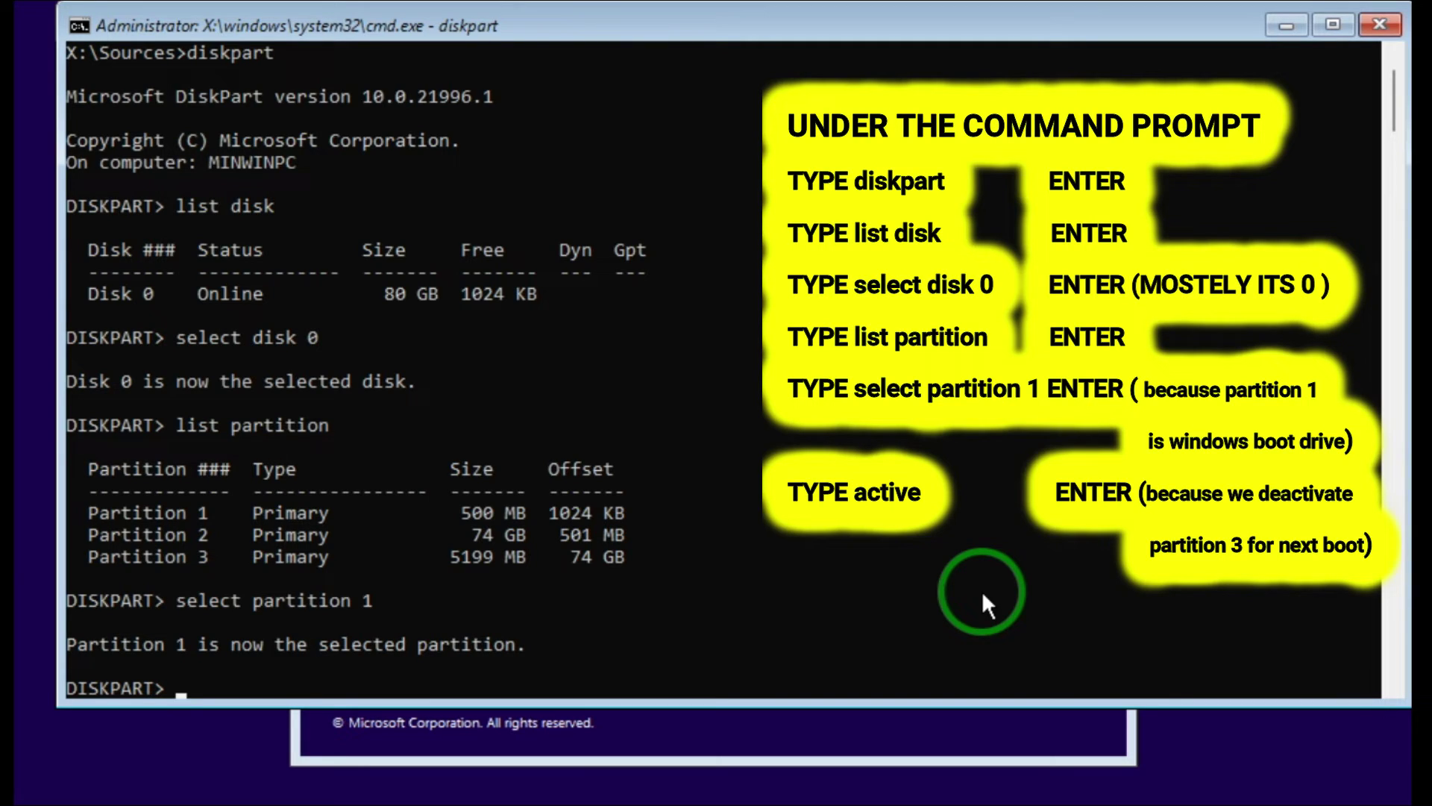
pyautogui.write('active')
pyautogui.press('Return')
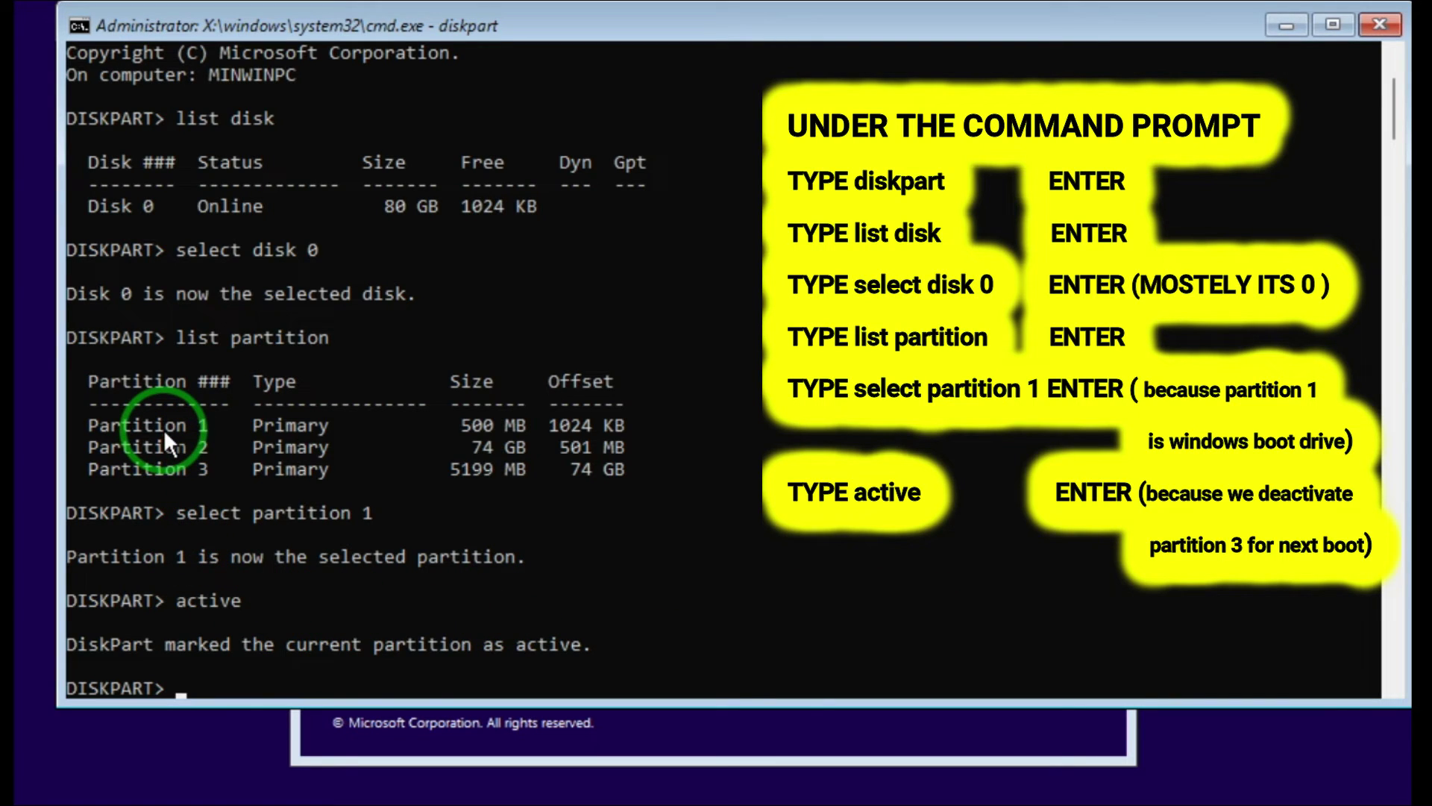
pyautogui.click(175, 472)
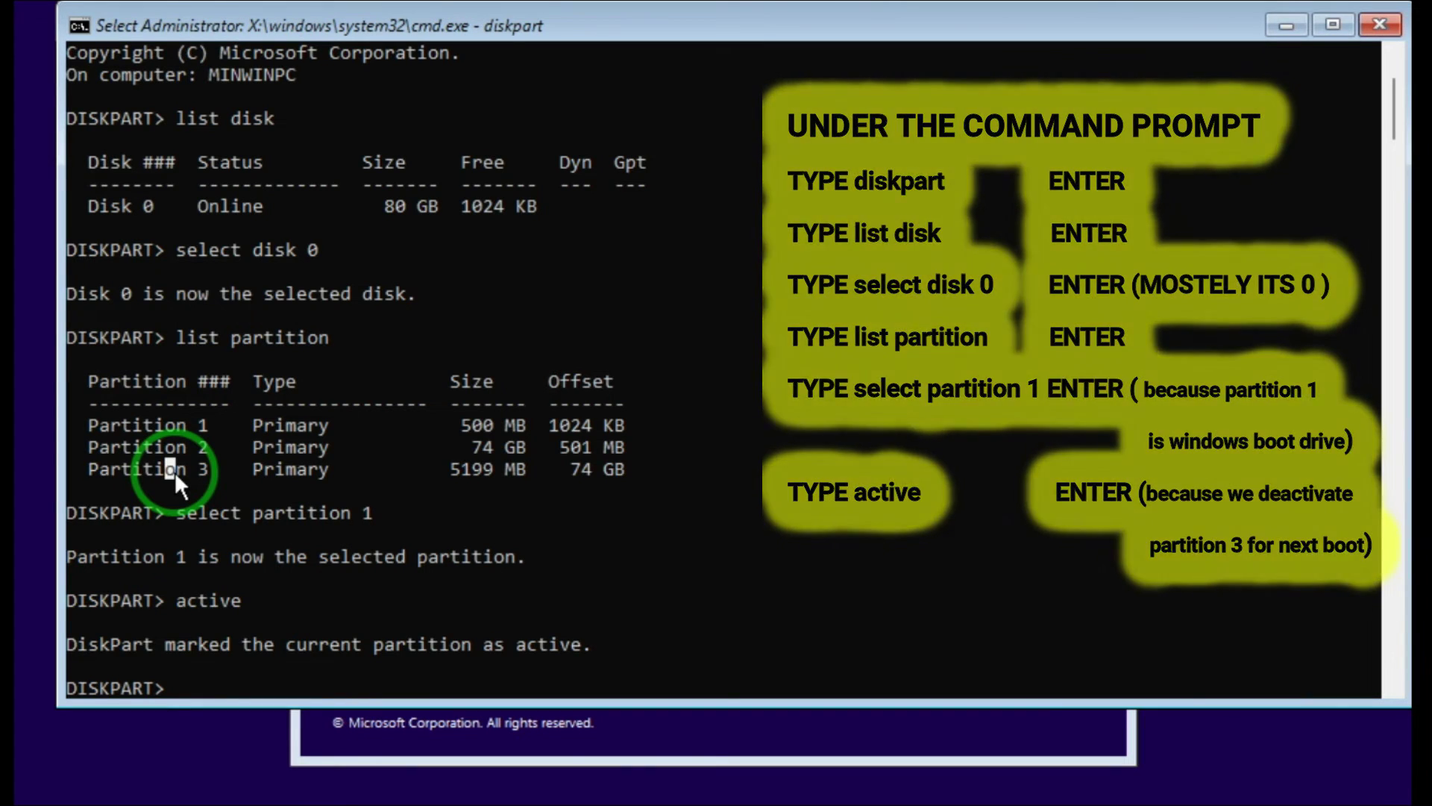
pyautogui.click(214, 487)
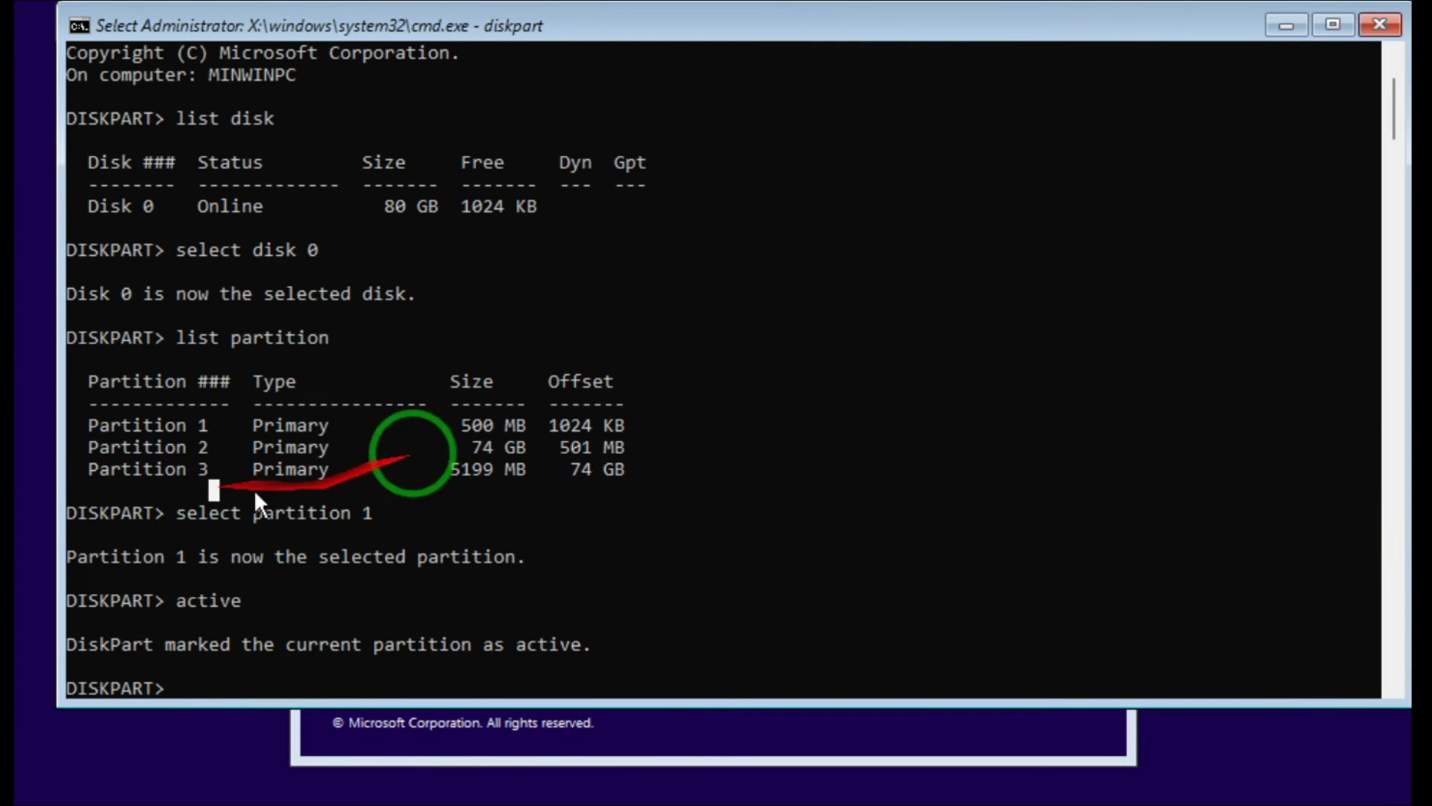
pyautogui.click(1378, 27)
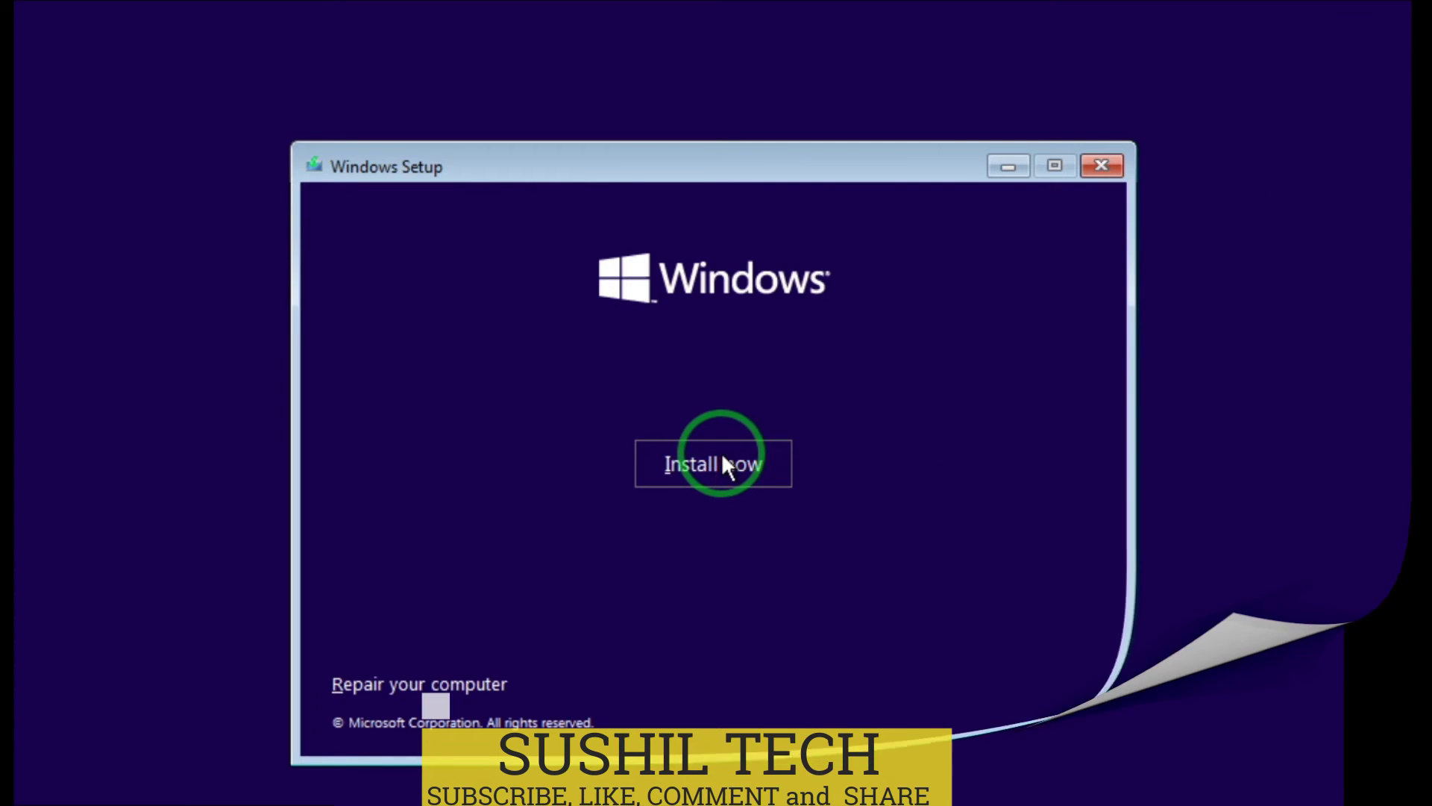
# - Start the installation without a product key and choose Windows 11 Pro as the operating system
pyautogui.click(722, 464)
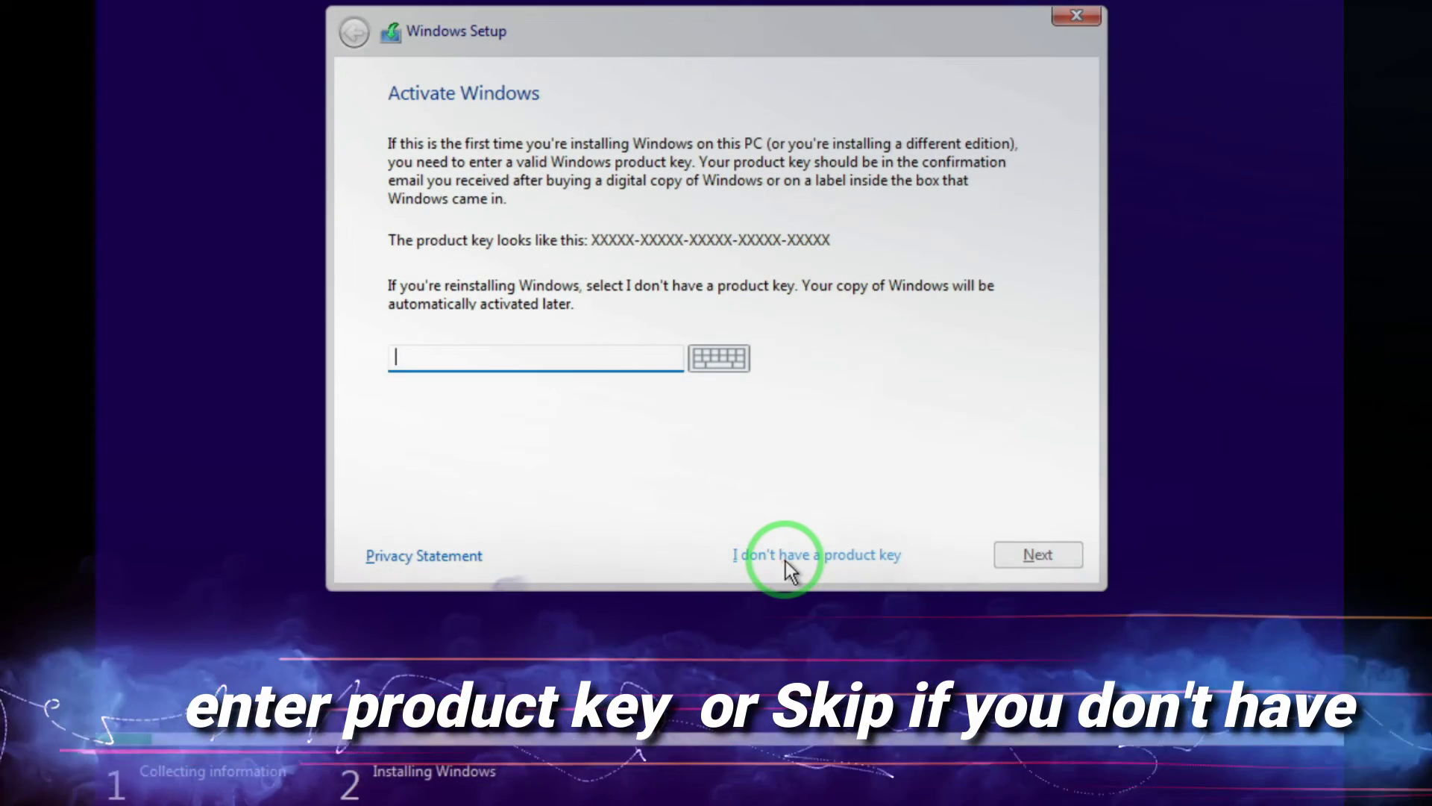
pyautogui.click(783, 561)
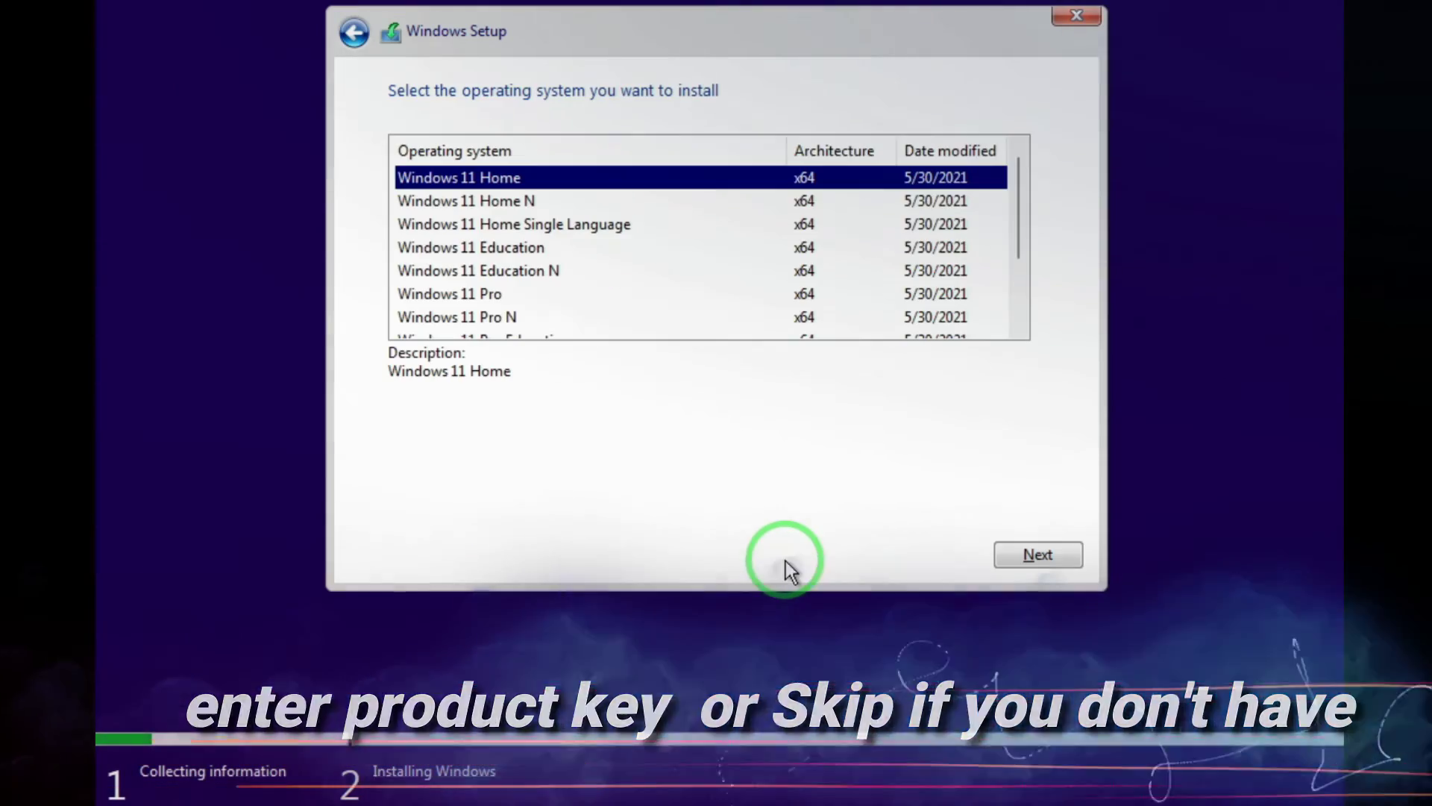
pyautogui.scroll(-1, 582, 306)
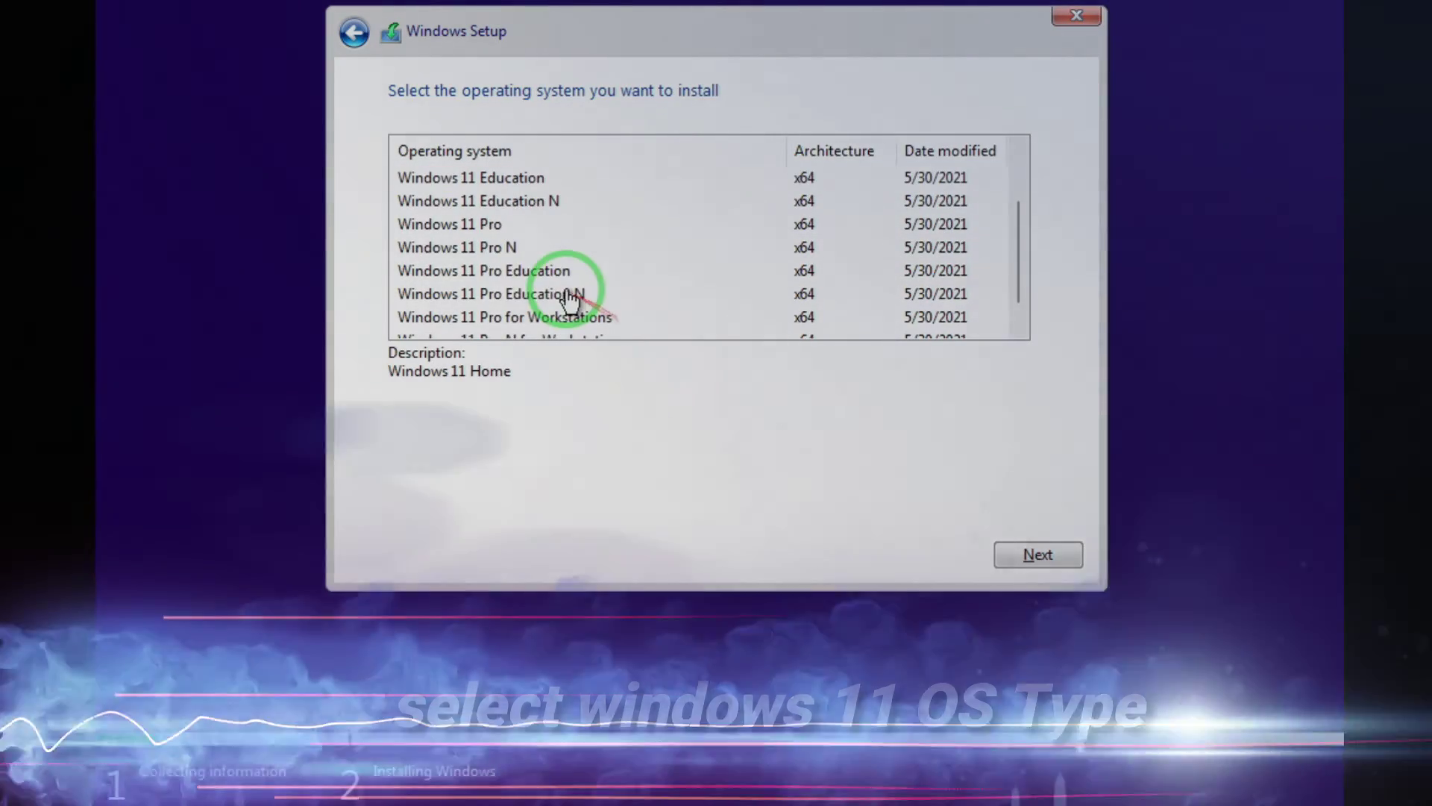
pyautogui.click(453, 225)
pyautogui.click(1045, 554)
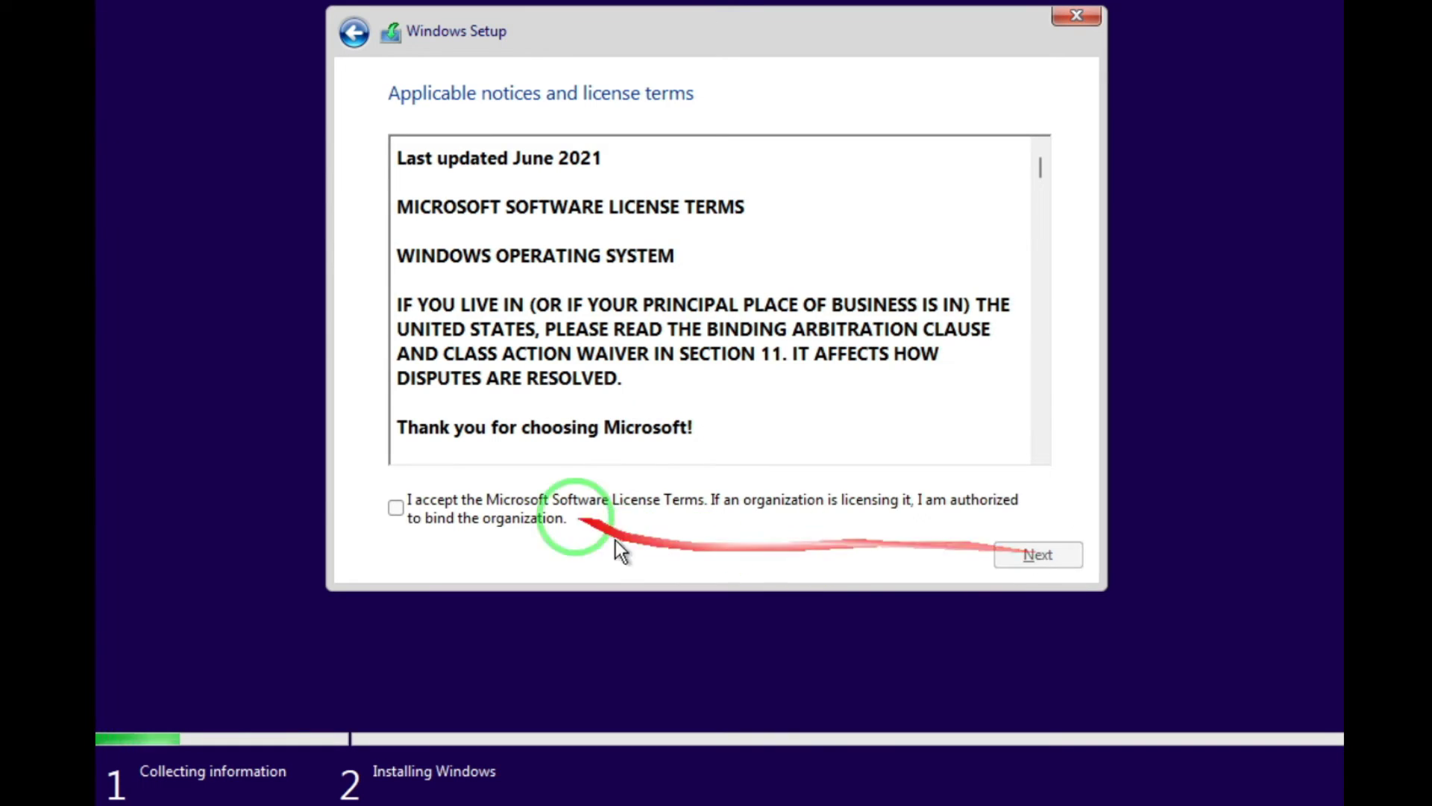
# - Accept the Microsoft Software License Terms and choose the Custom: Install Windows only (advanced) installation
pyautogui.click(396, 509)
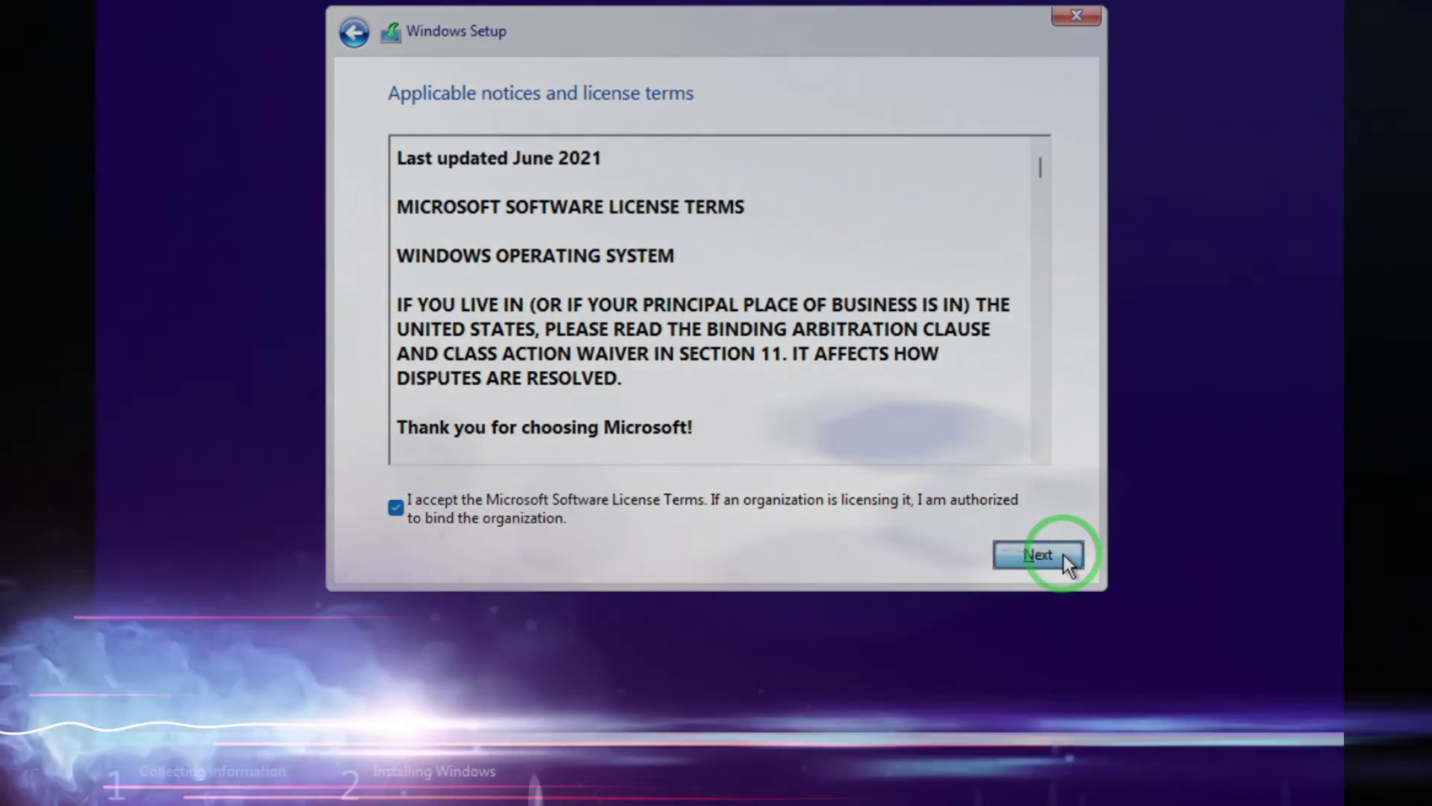
pyautogui.click(1038, 555)
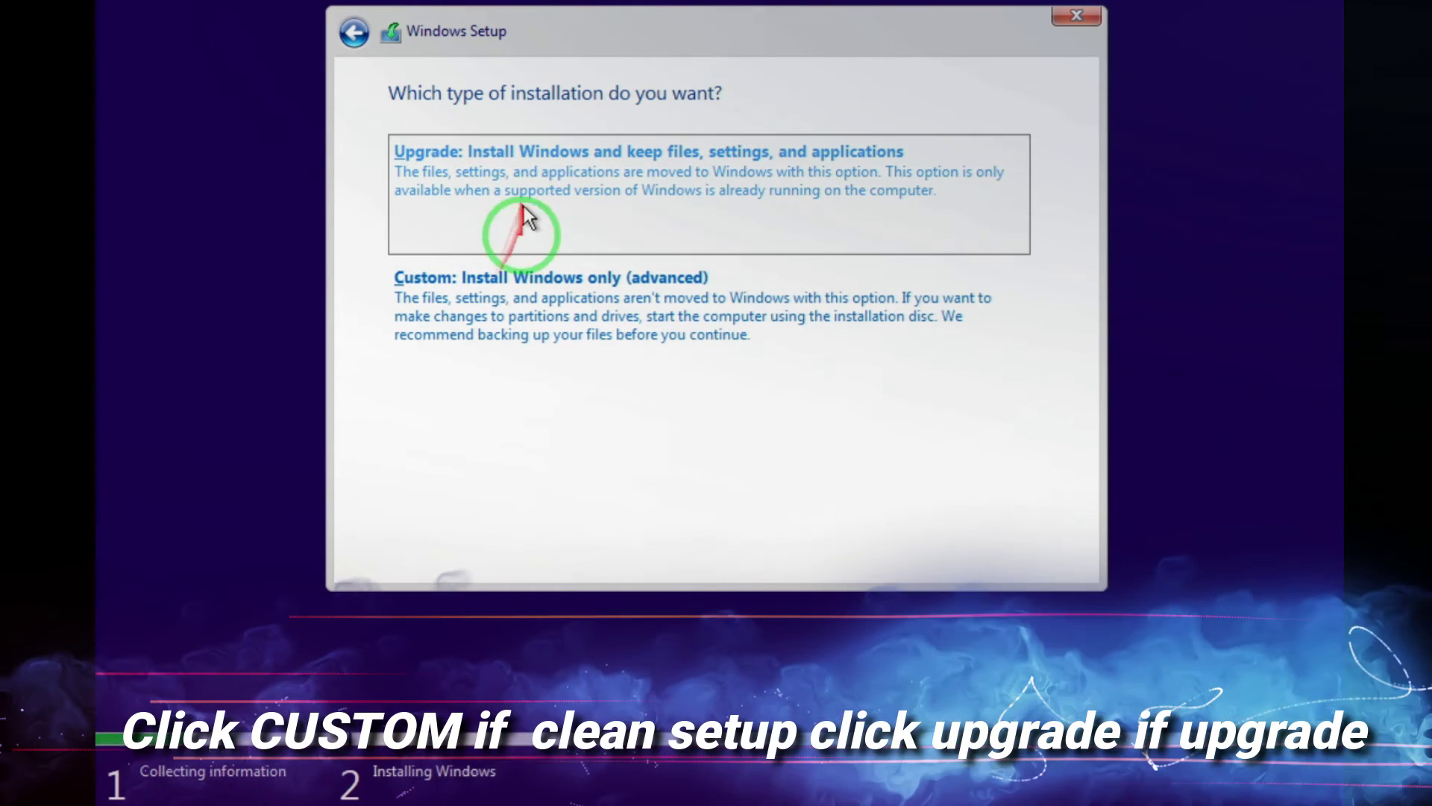
pyautogui.click(517, 306)
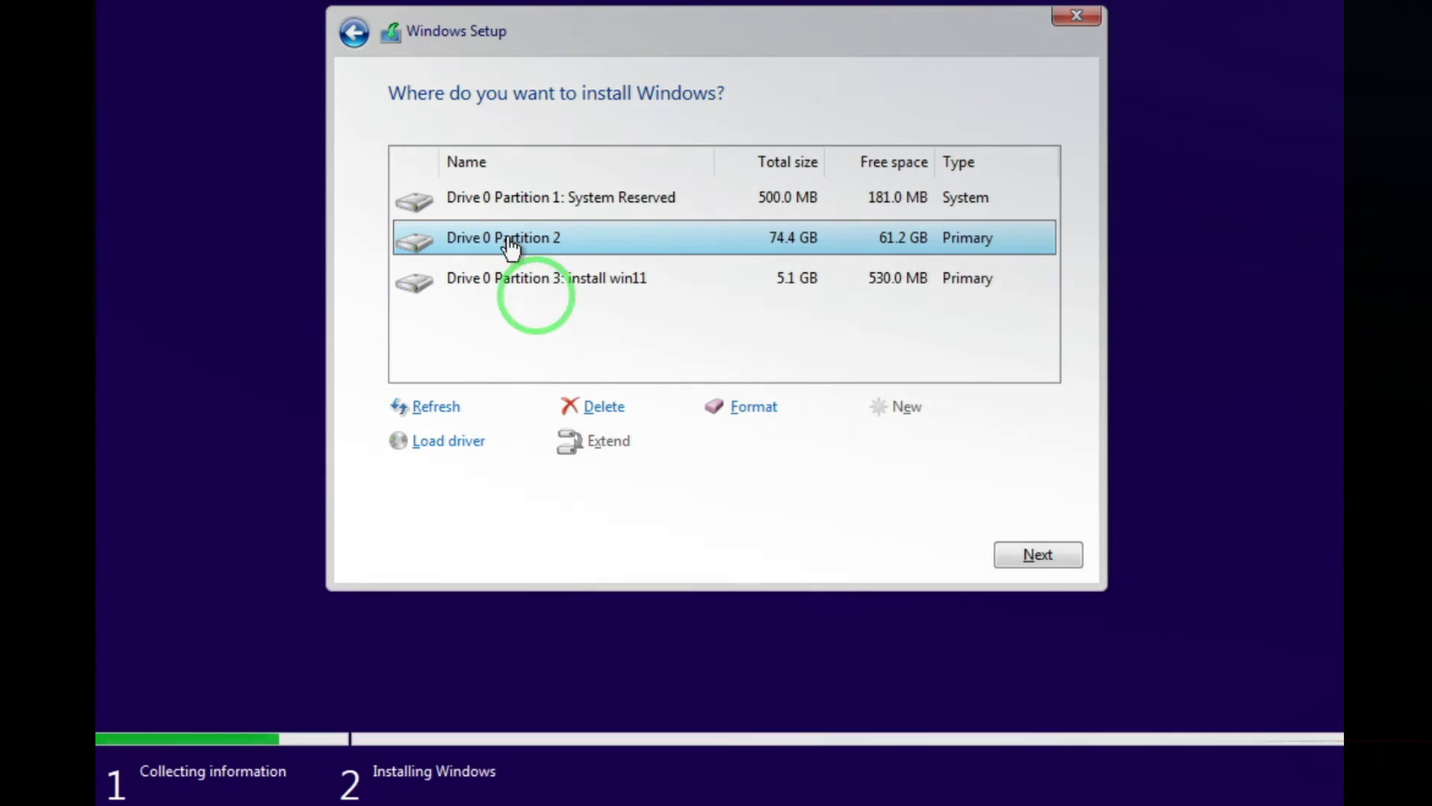
# - Delete the 74.4 GB Drive 0 Partition 2 and the System Reserved partition, and select Drive 0 Unallocated Space
pyautogui.click(594, 408)
pyautogui.click(872, 440)
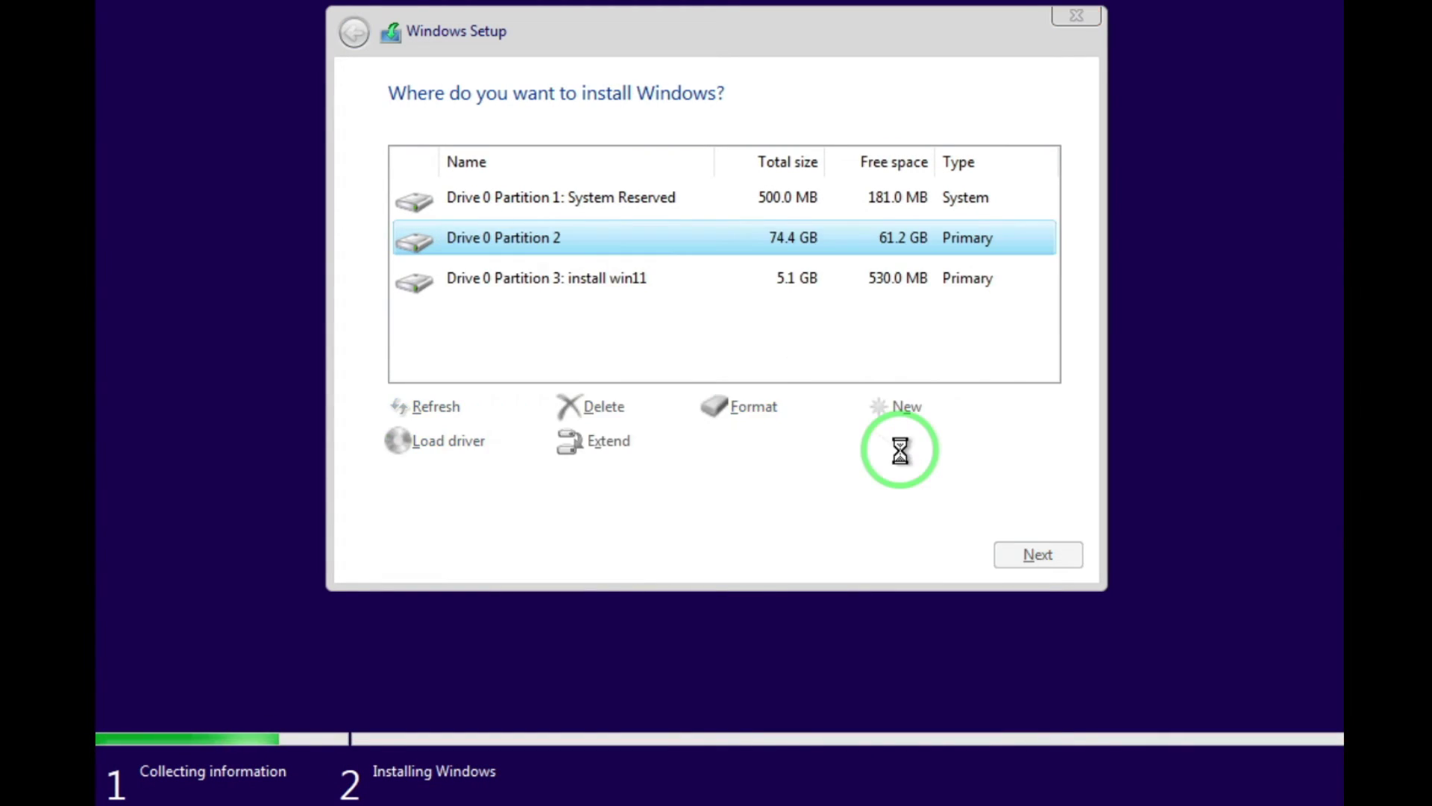
pyautogui.click(515, 206)
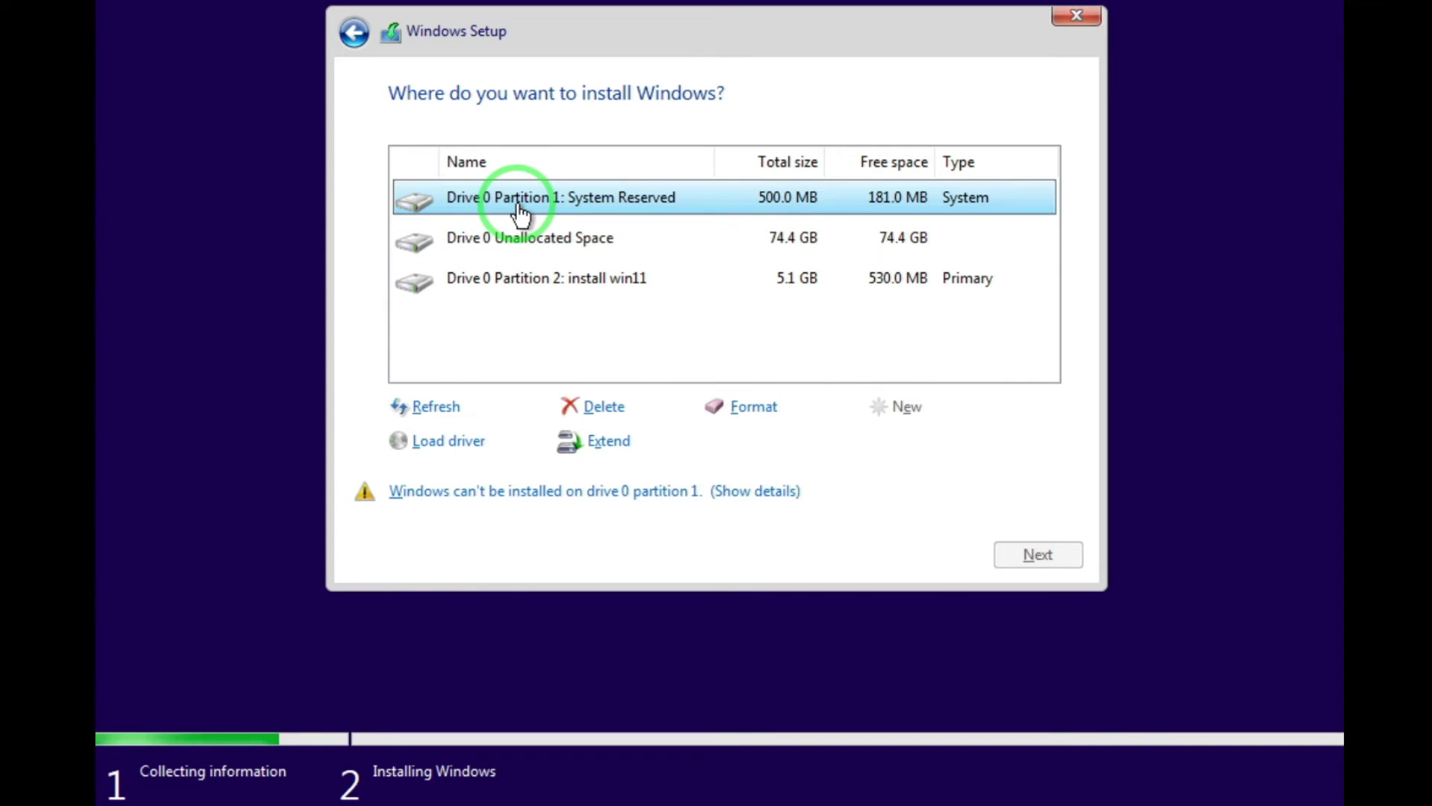
pyautogui.click(597, 415)
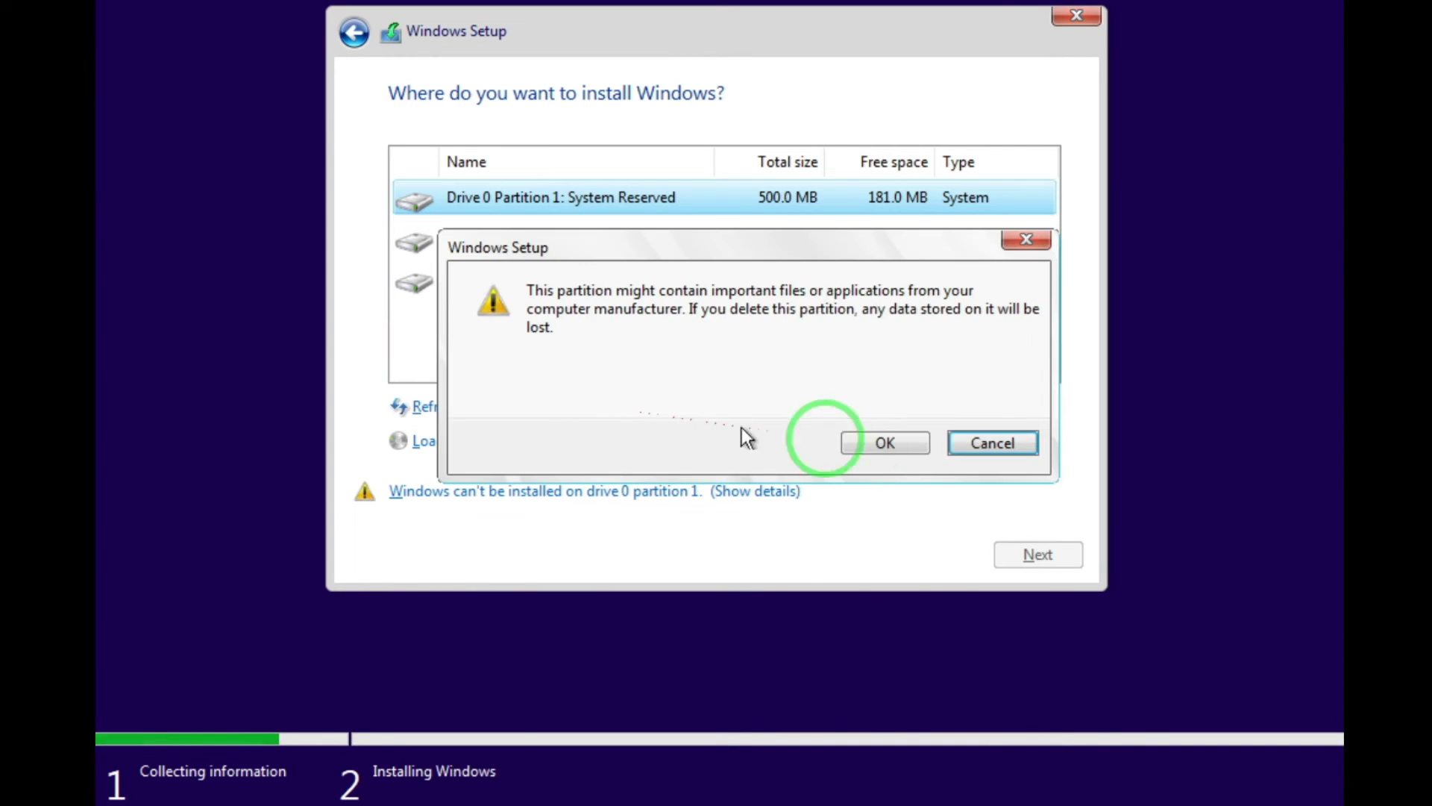
pyautogui.click(889, 441)
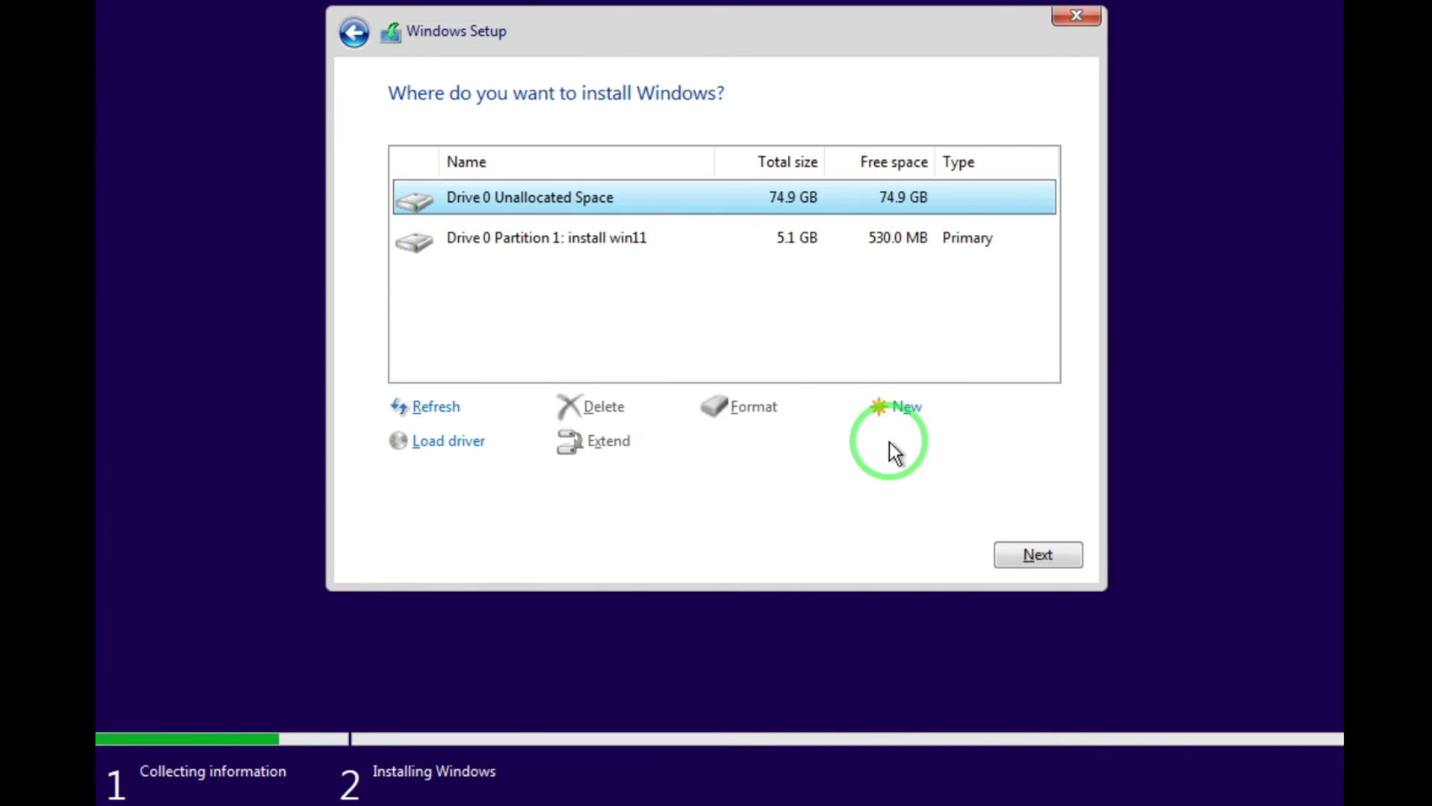
pyautogui.click(619, 314)
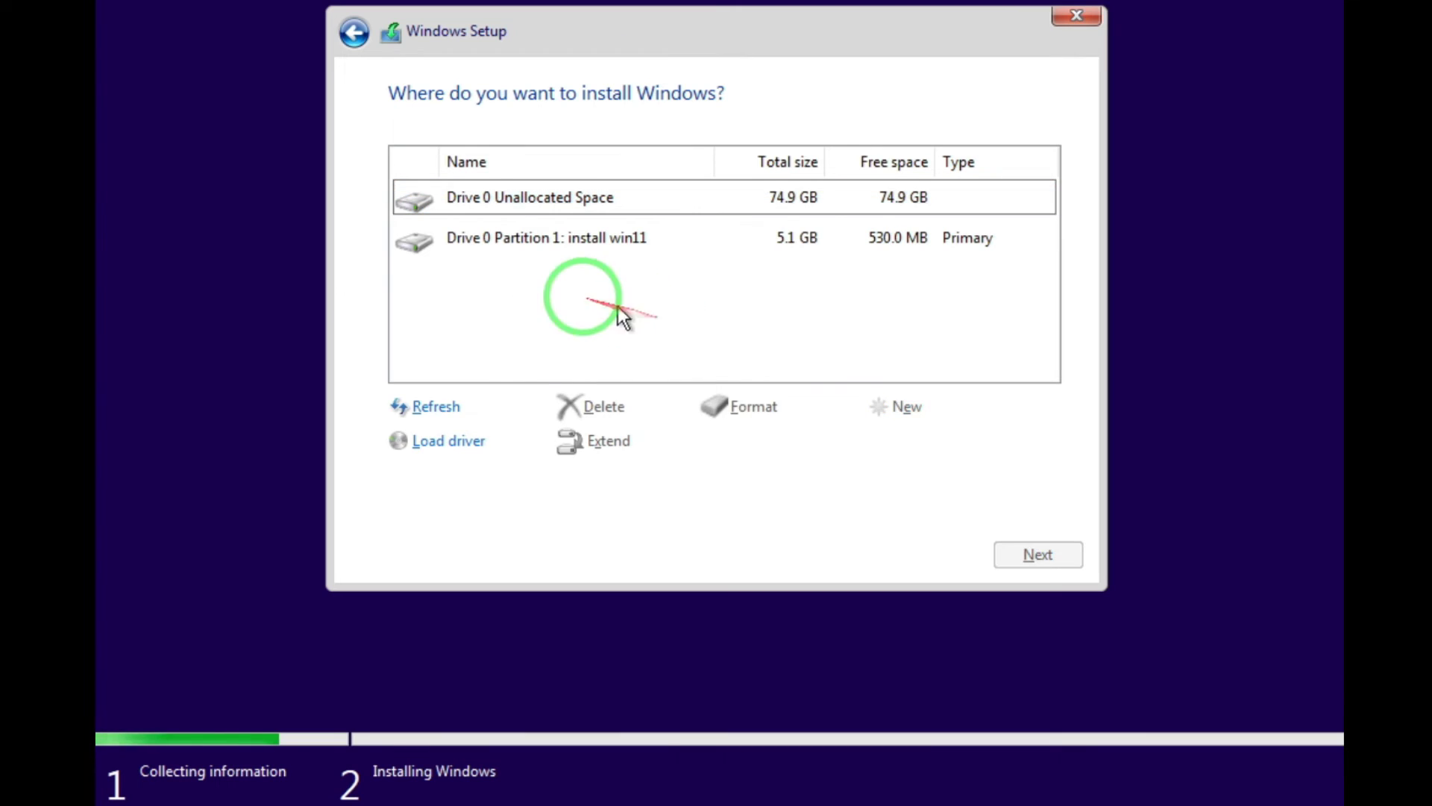
pyautogui.click(583, 203)
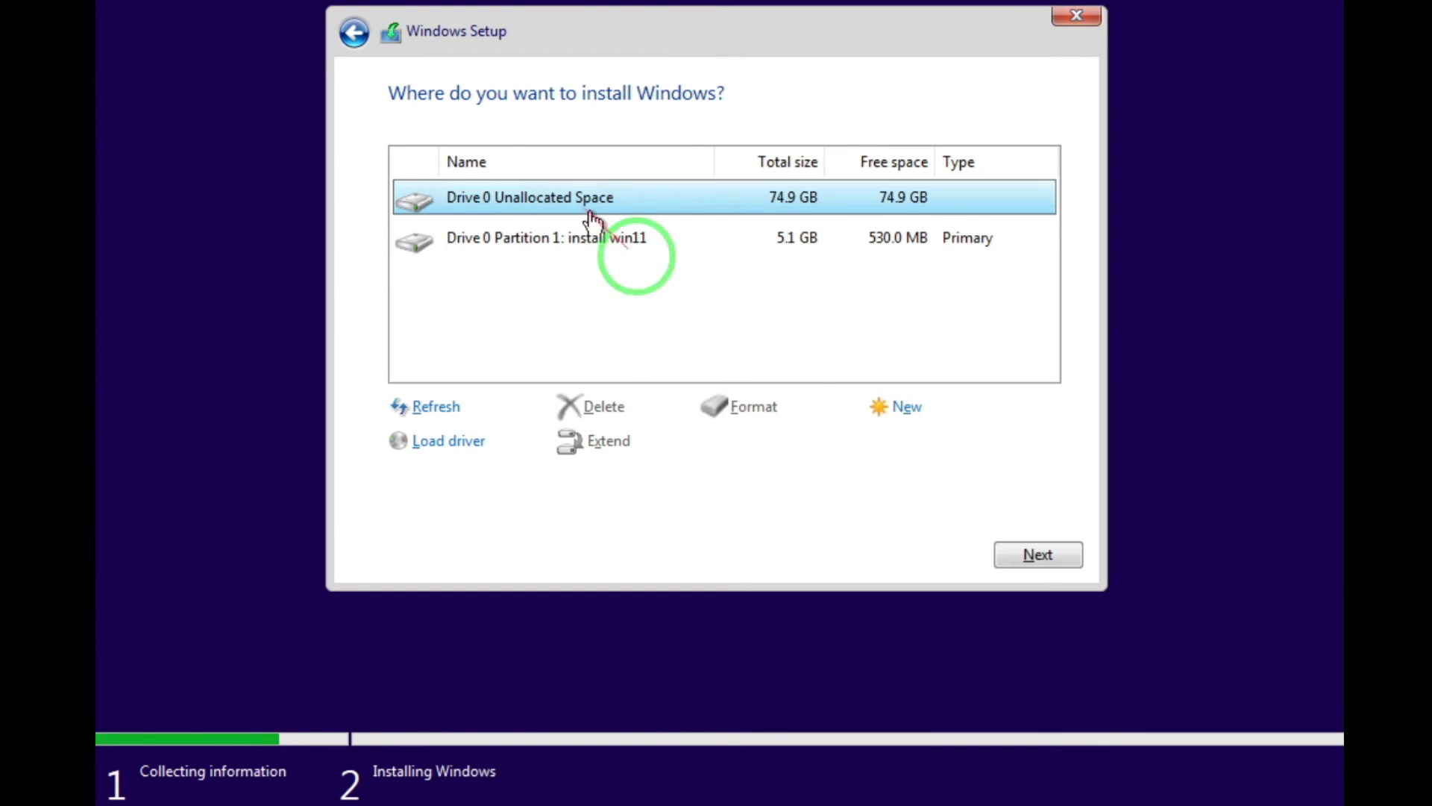
# - Install Windows on the unallocated space, and confirm United States as the region with the US keyboard layout
pyautogui.click(1053, 558)
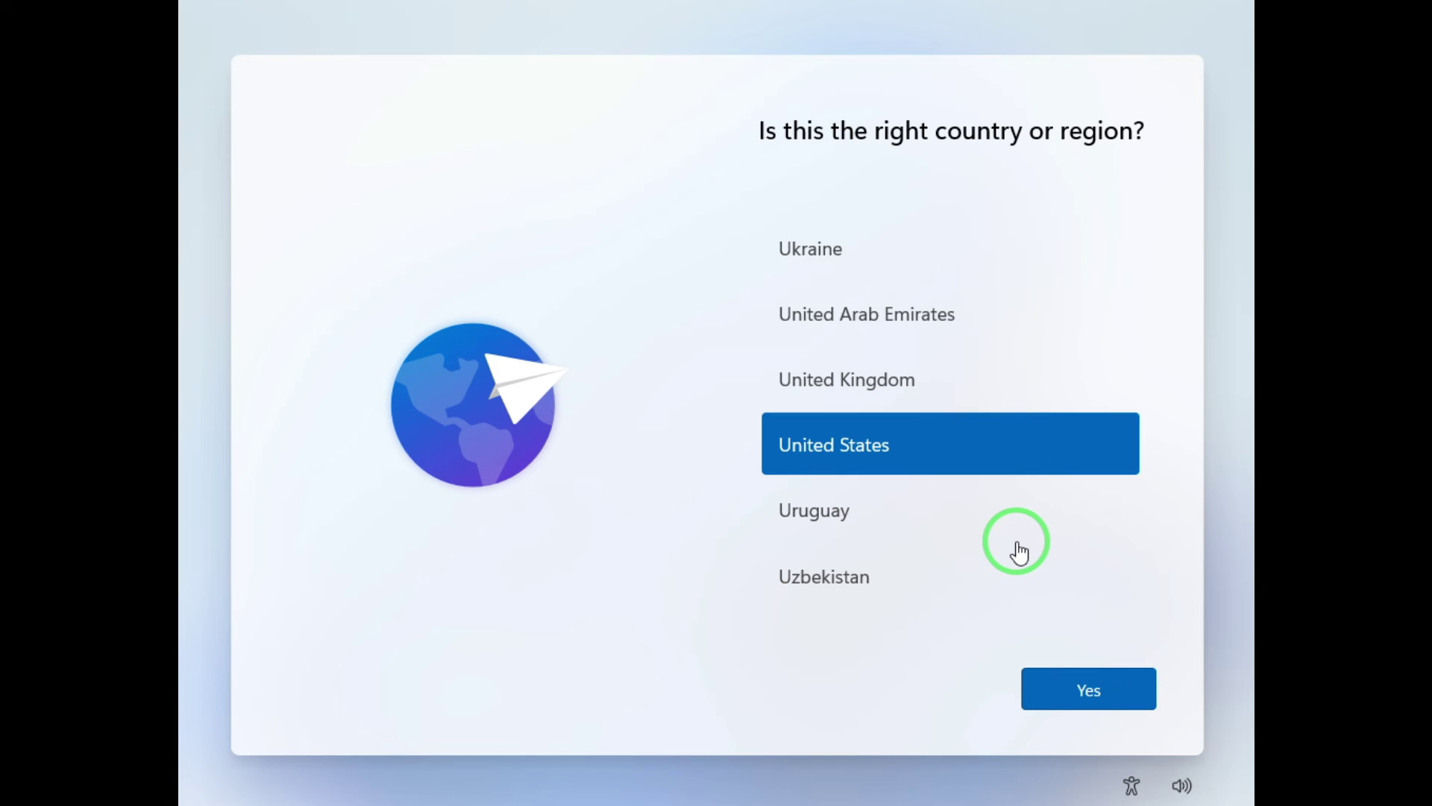
pyautogui.click(1076, 688)
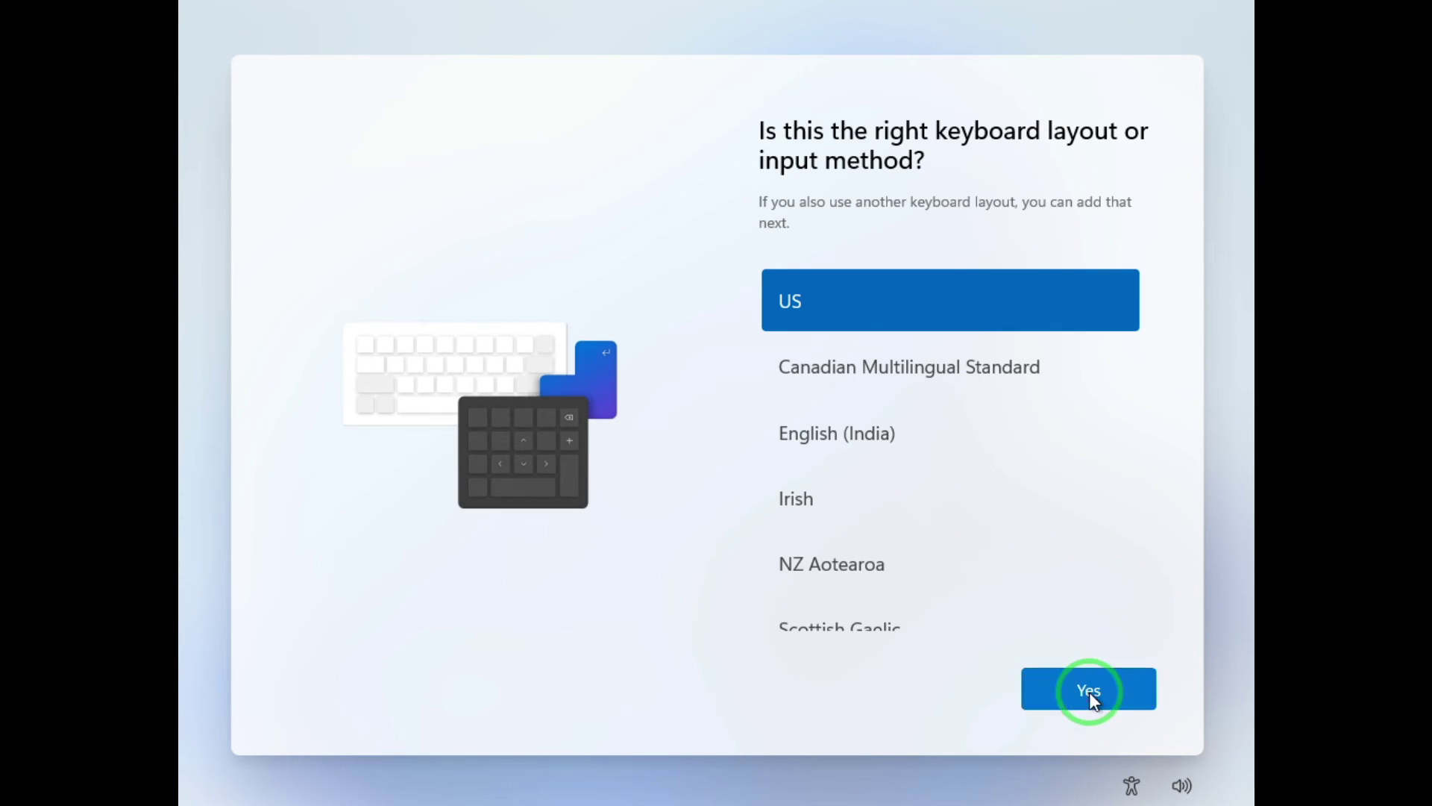
pyautogui.click(1089, 692)
pyautogui.click(1091, 693)
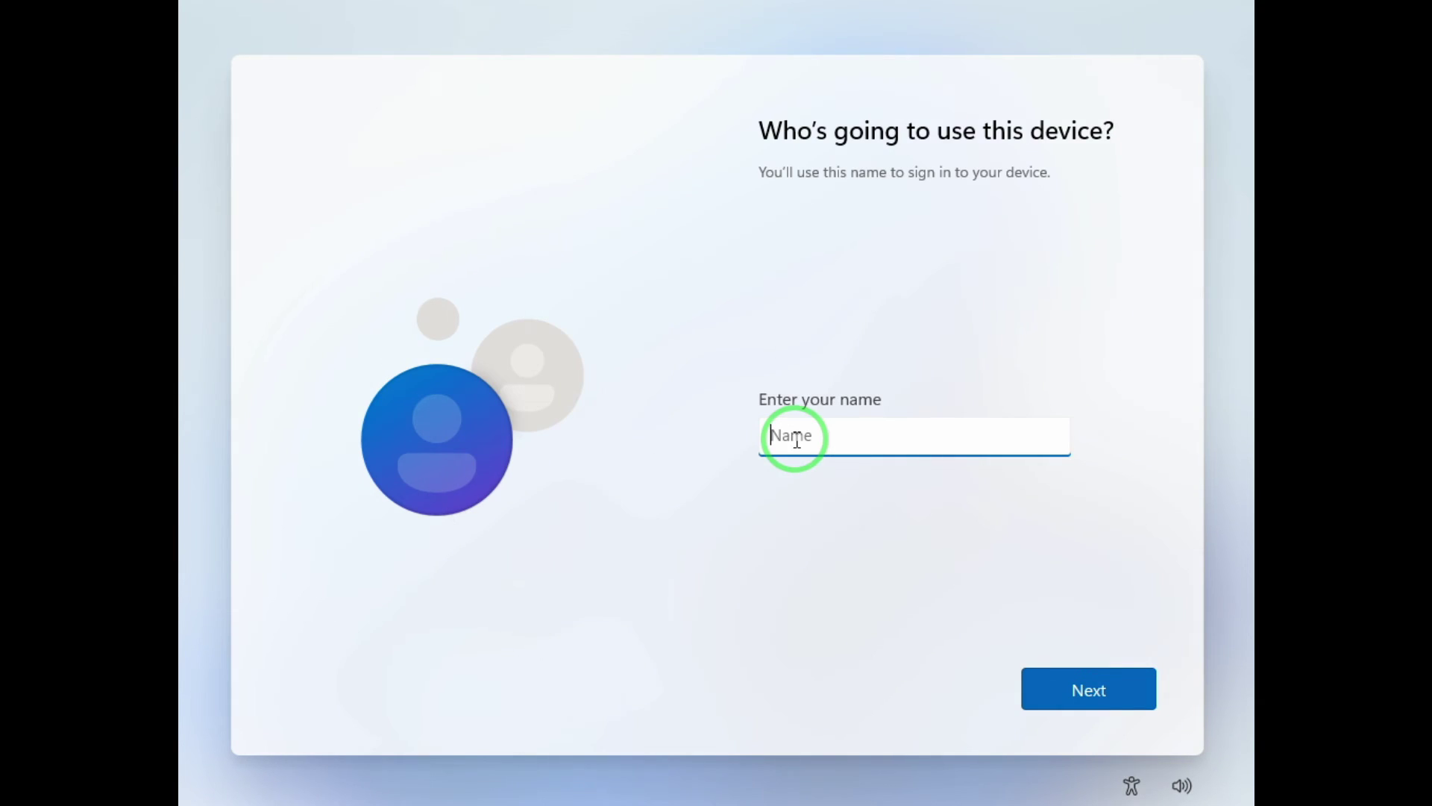
# - Enter the name of the device's user and continue to the privacy settings
pyautogui.write('Sushil Tech')
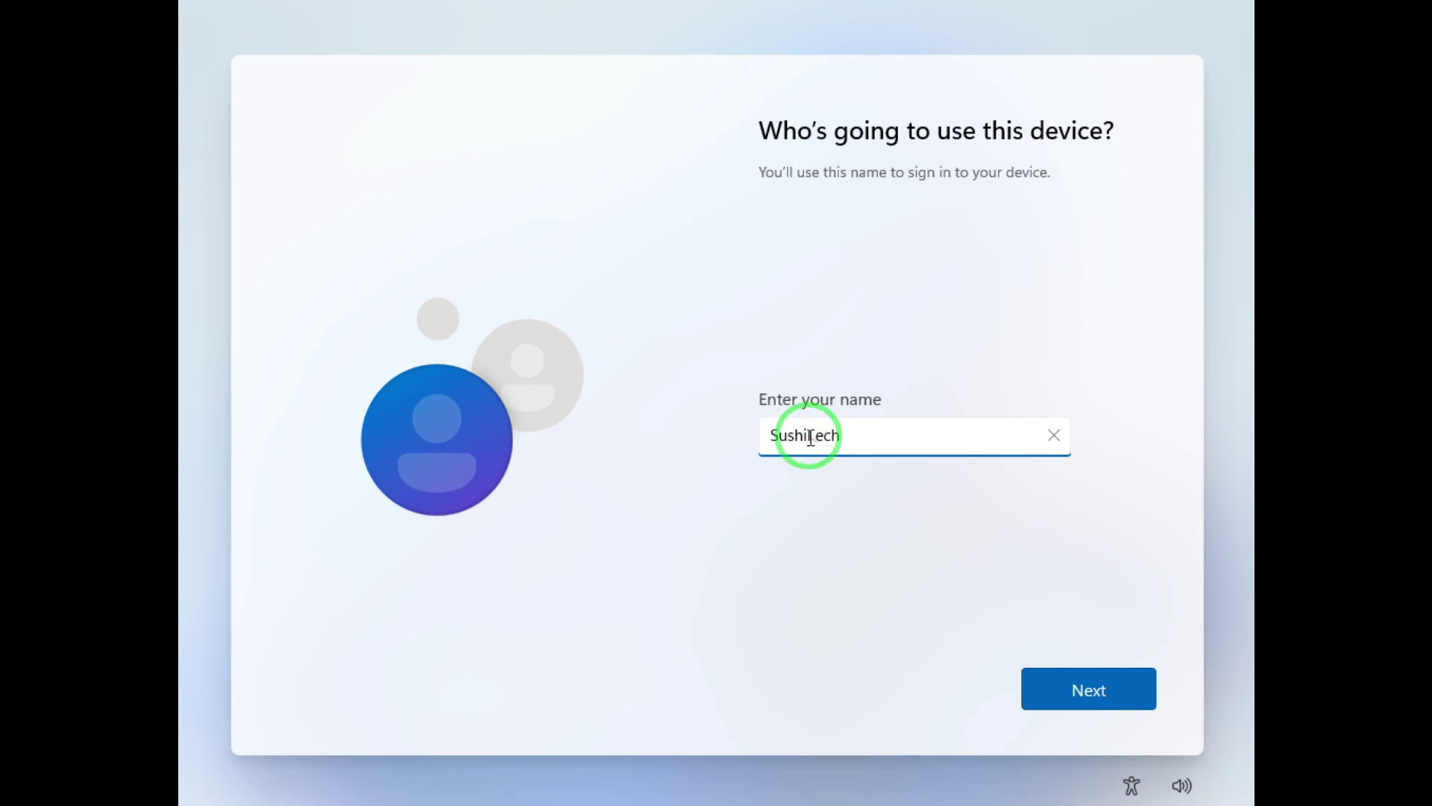
pyautogui.click(1094, 680)
pyautogui.click(1095, 682)
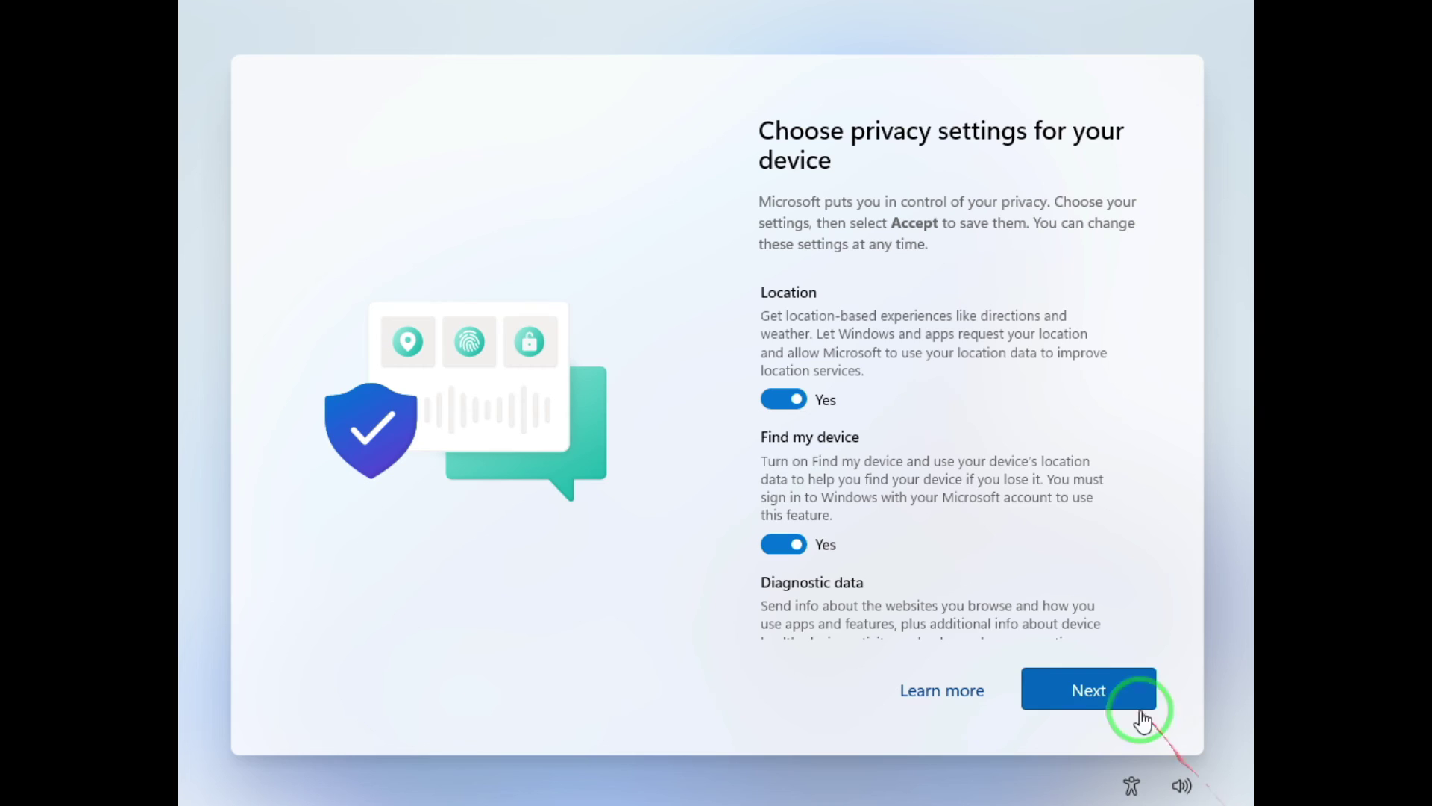
# - Turn off the privacy options, including Tailored experiences and Advertising ID, and accept the privacy settings
pyautogui.click(821, 593)
pyautogui.click(1095, 687)
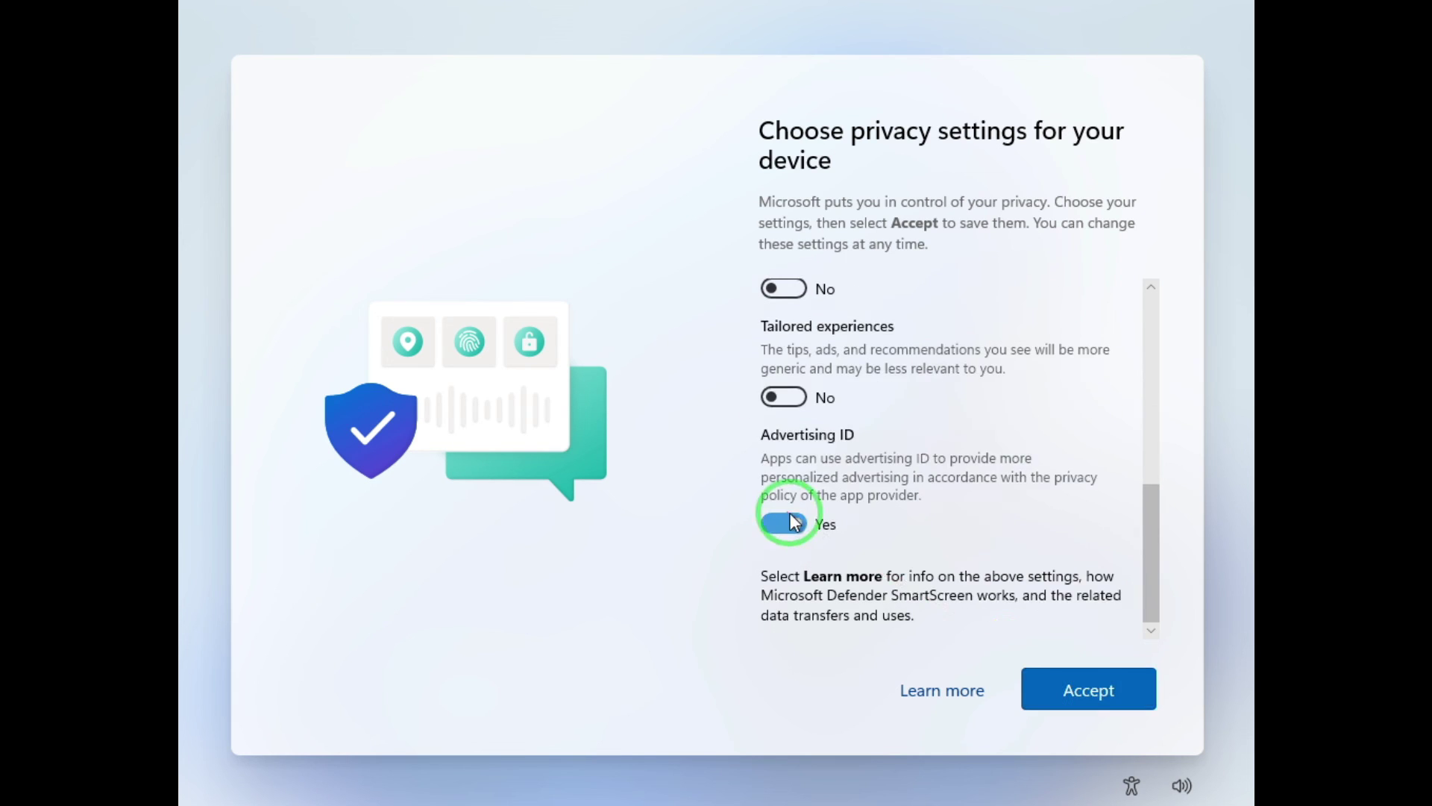
pyautogui.click(785, 522)
pyautogui.click(1087, 692)
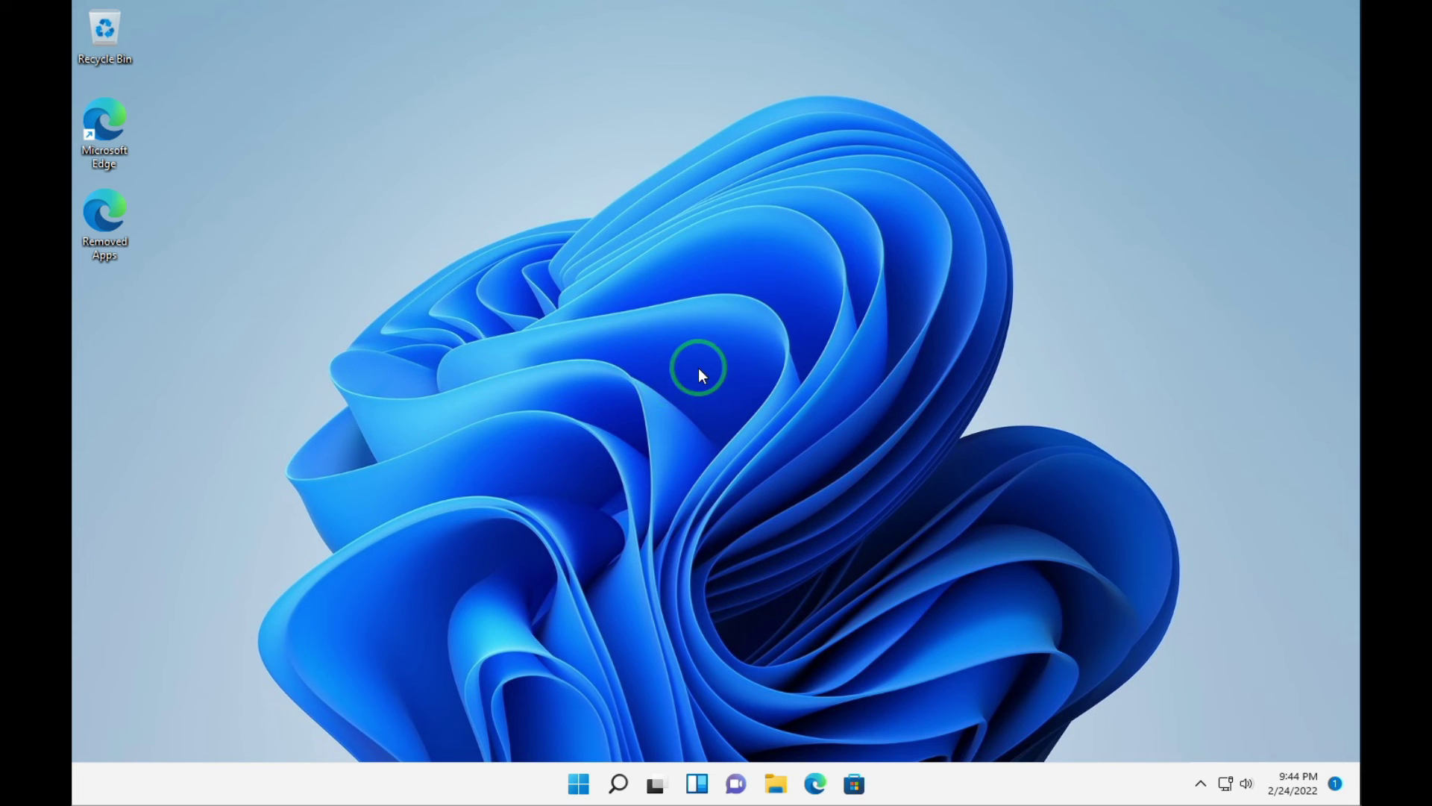
# - Open This PC in File Explorer and check the Local Disk (C:) and install w11 (E:) drives
pyautogui.click(781, 796)
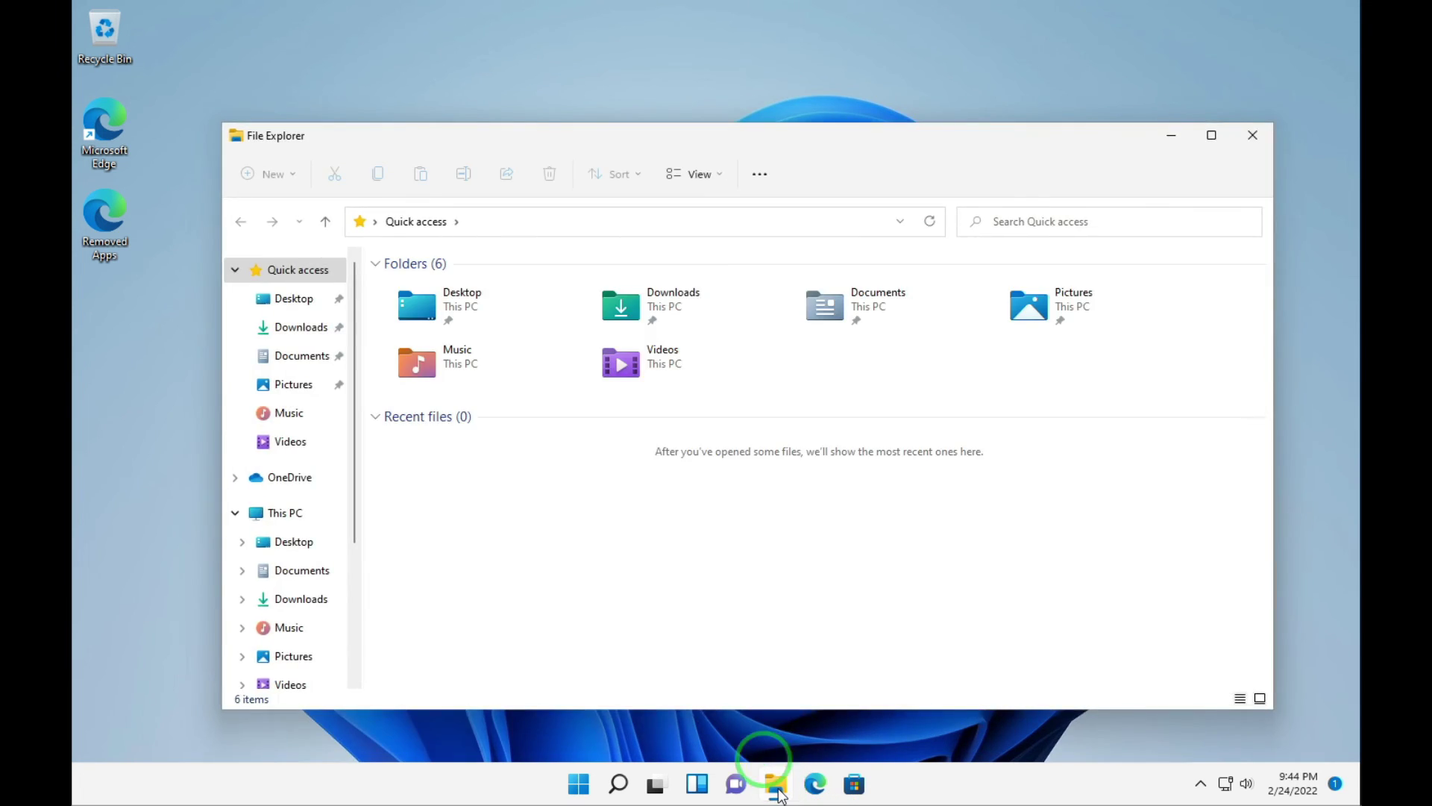
pyautogui.click(283, 512)
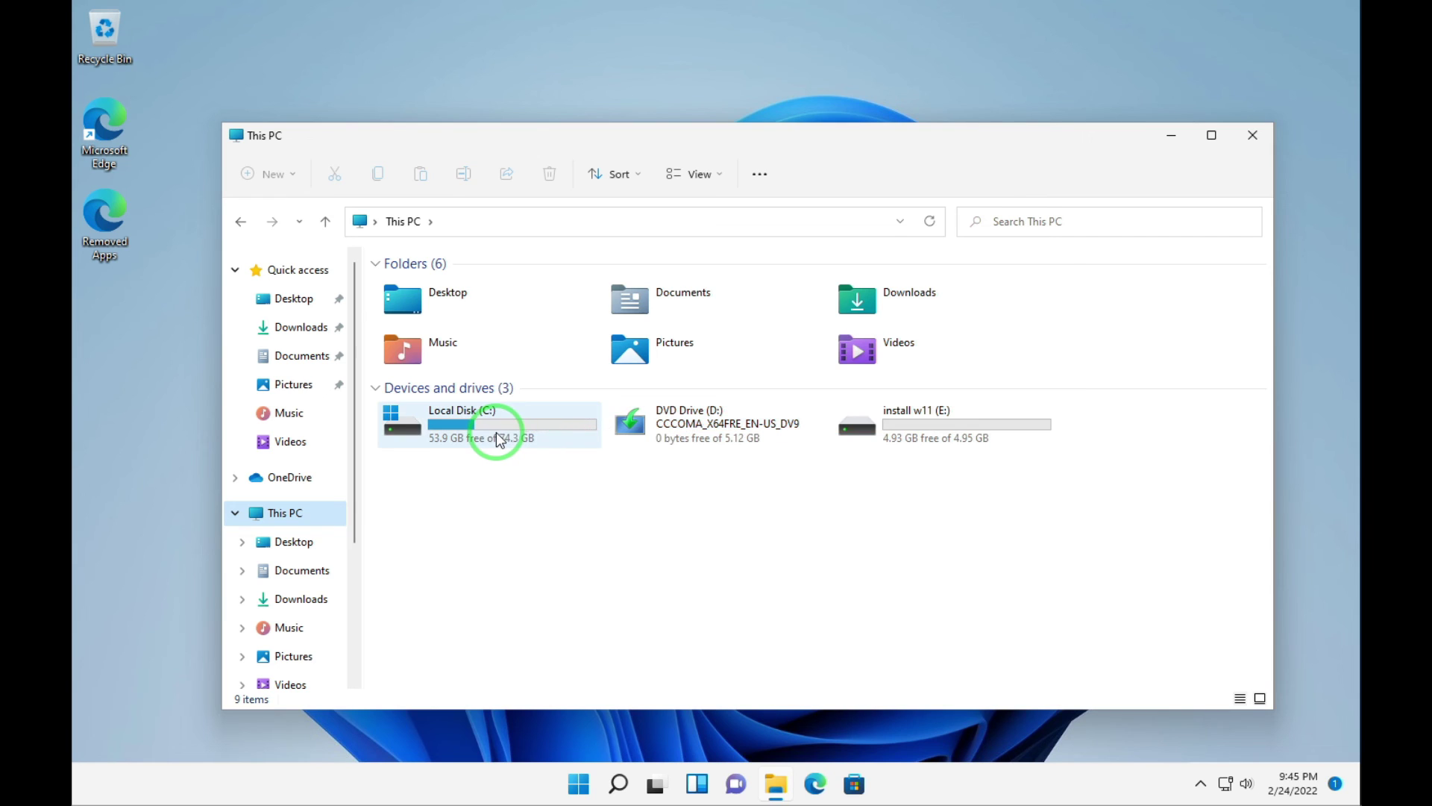
pyautogui.click(942, 446)
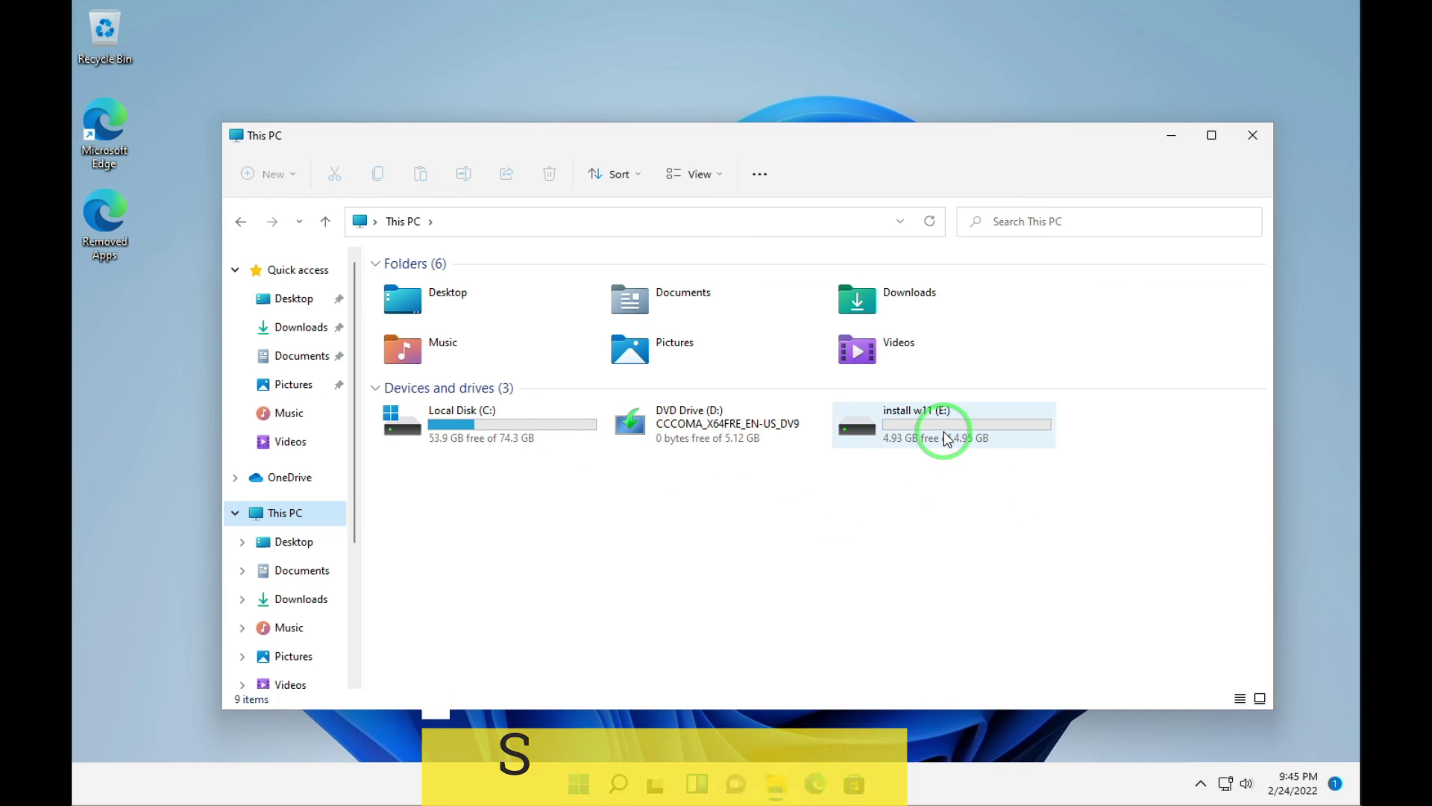
# - Open Computer Management for This PC and show Disk Management
pyautogui.rightClick(287, 515)
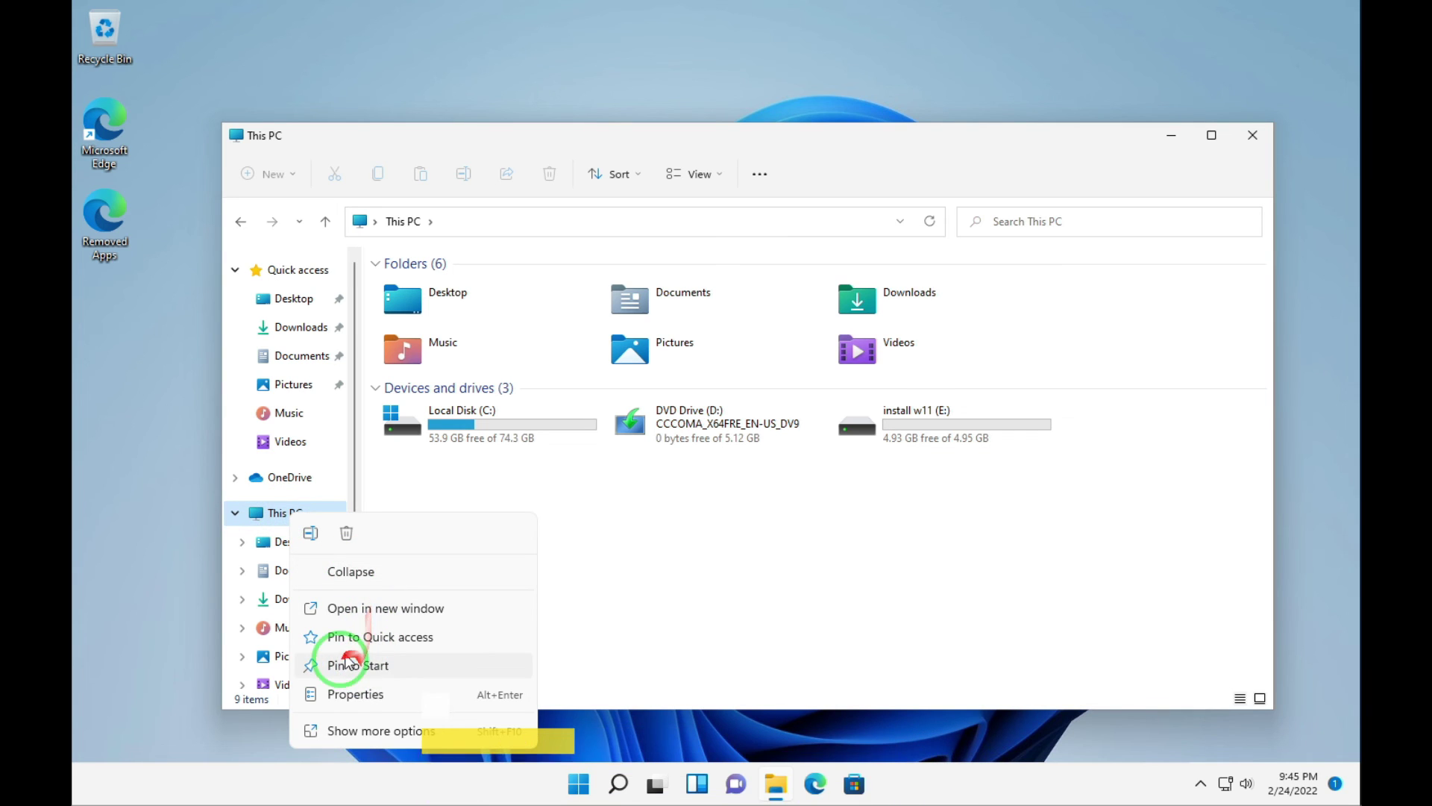
pyautogui.click(361, 734)
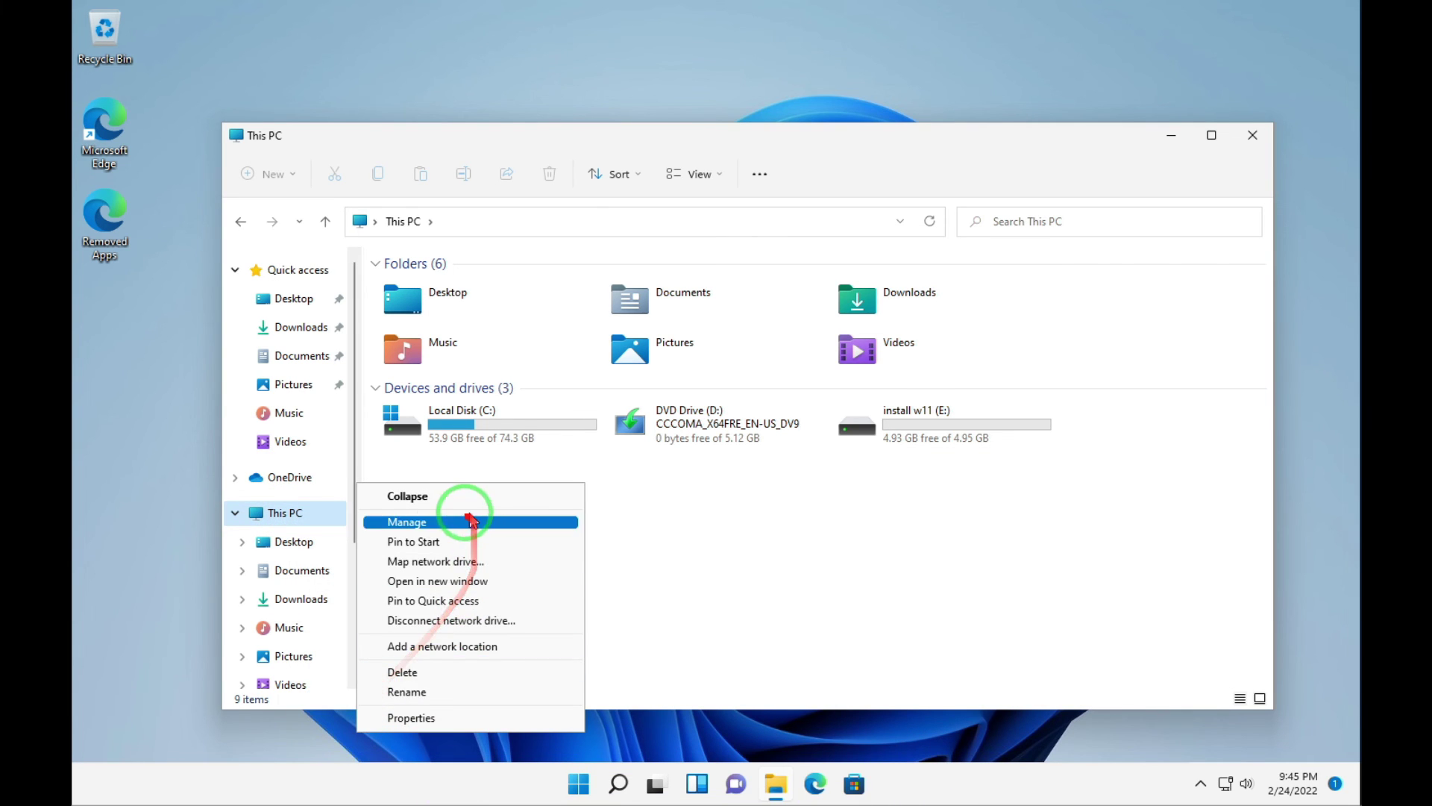
pyautogui.click(439, 520)
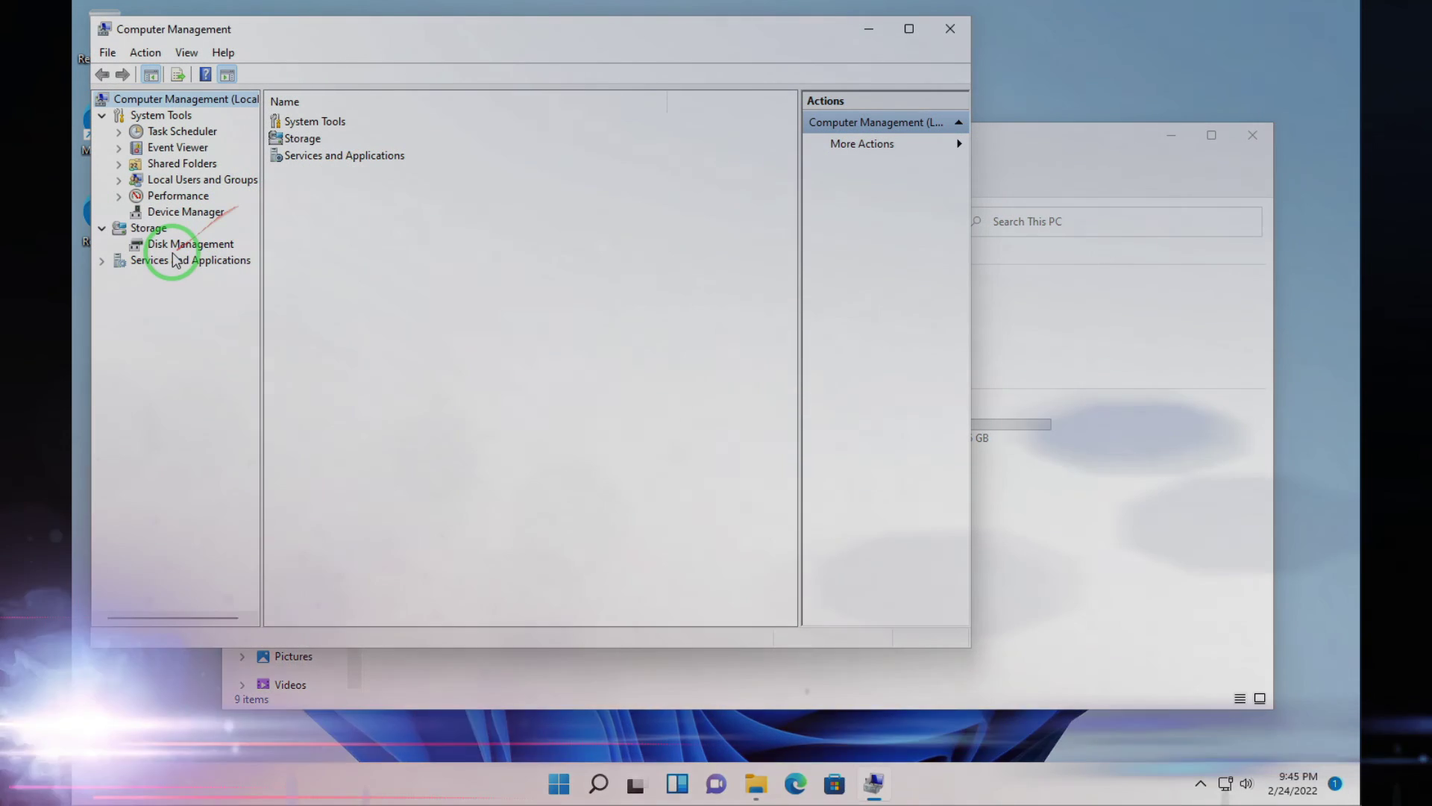
pyautogui.click(183, 246)
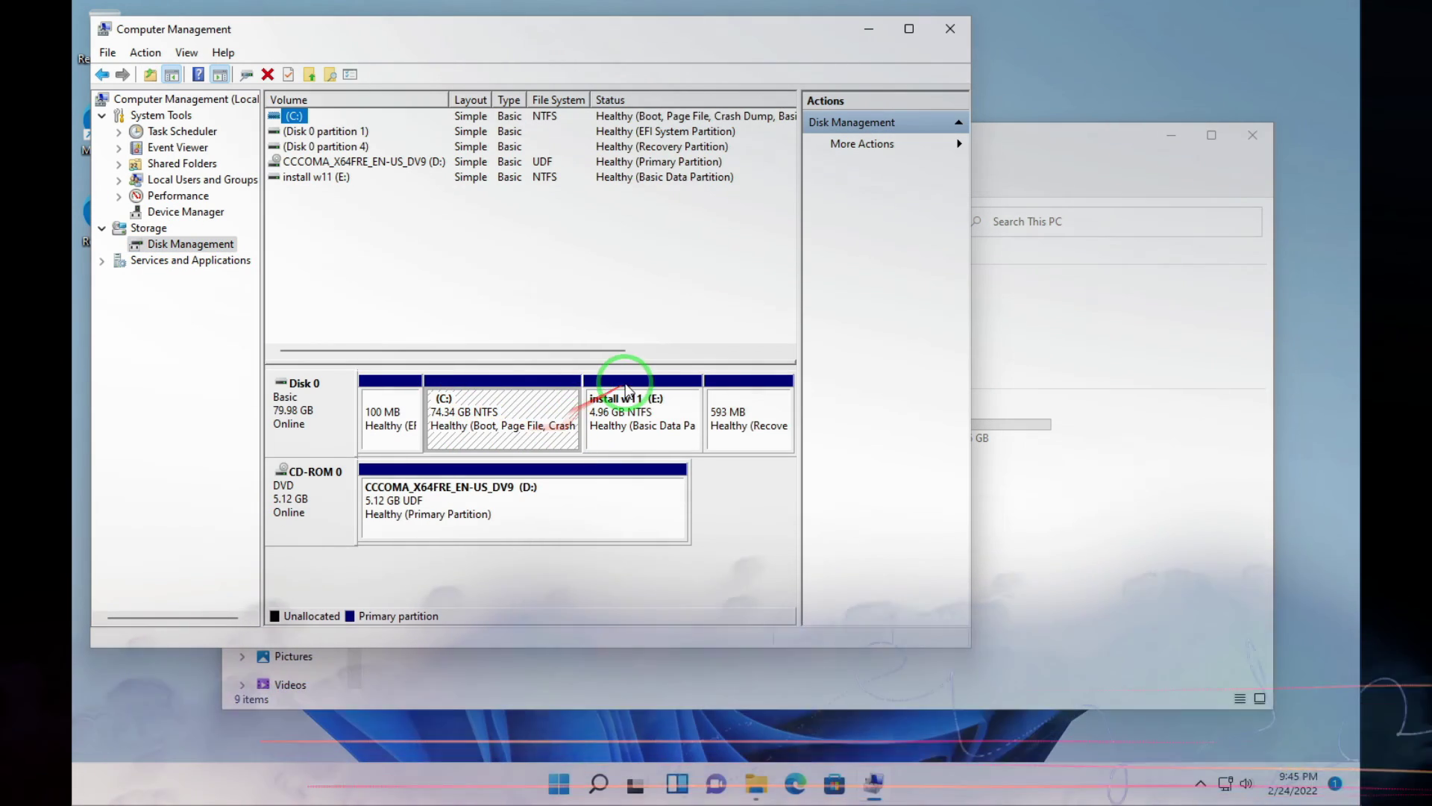
# - Delete the install w11 (E:) volume on Disk 0 and confirm erasing its data
pyautogui.click(638, 404)
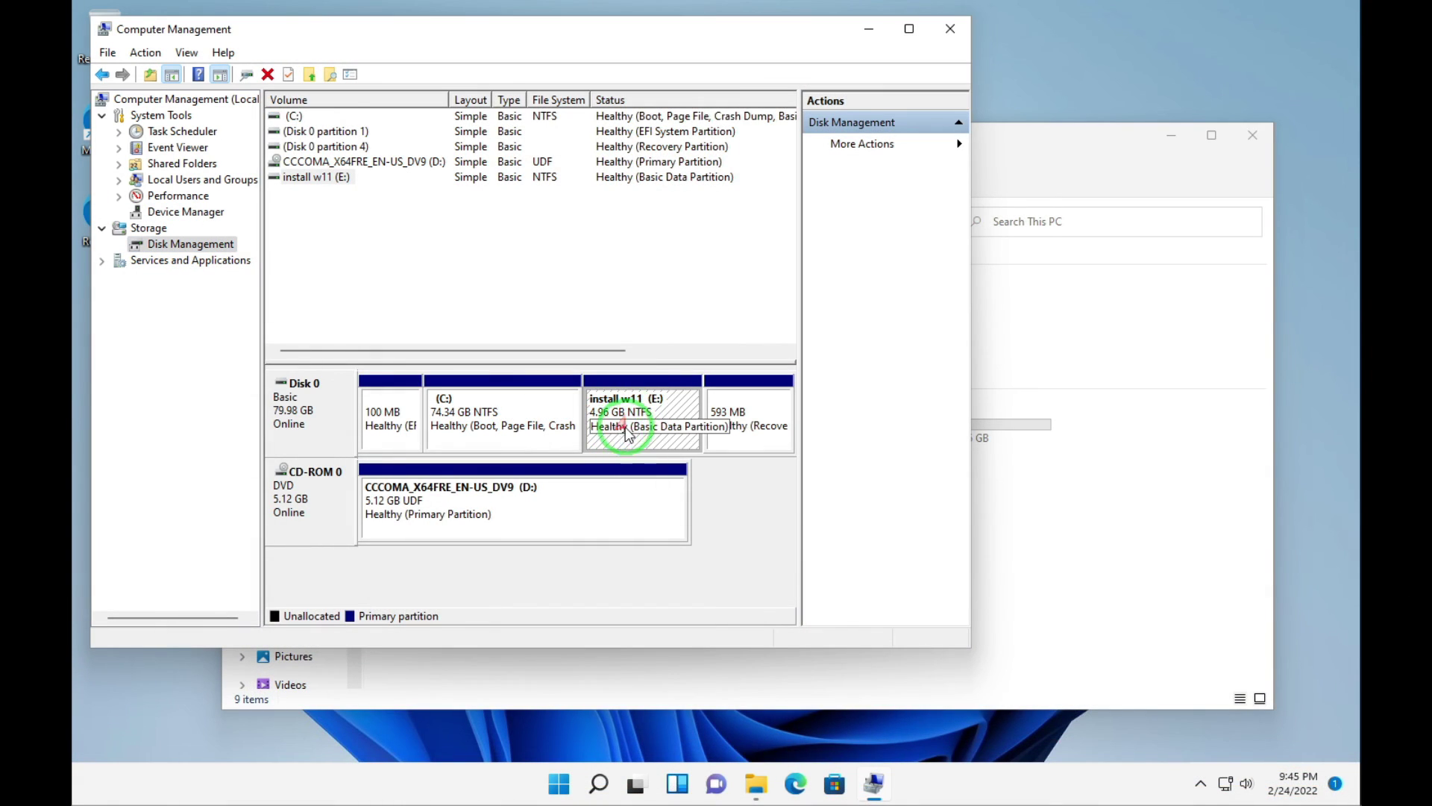
pyautogui.rightClick(643, 423)
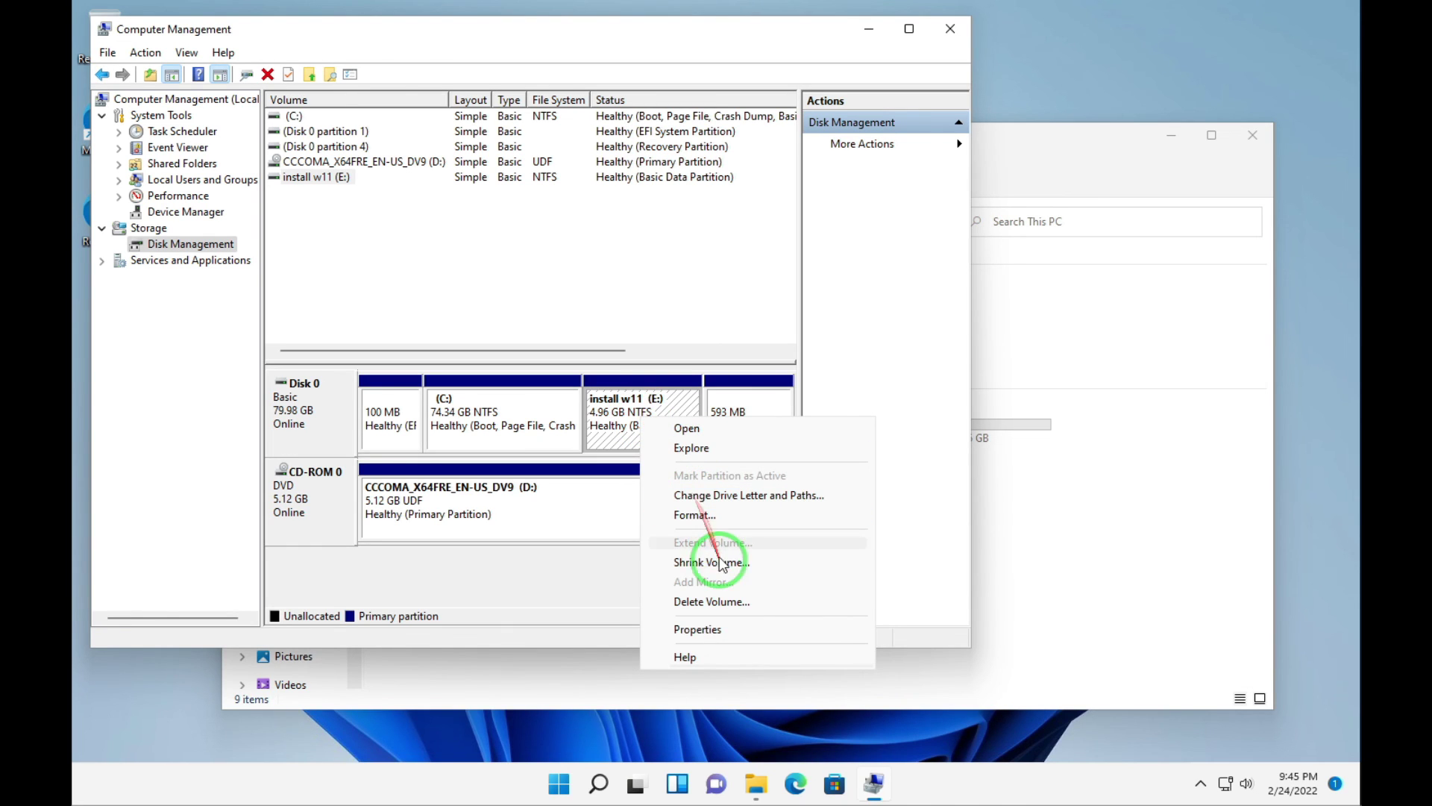
pyautogui.click(727, 601)
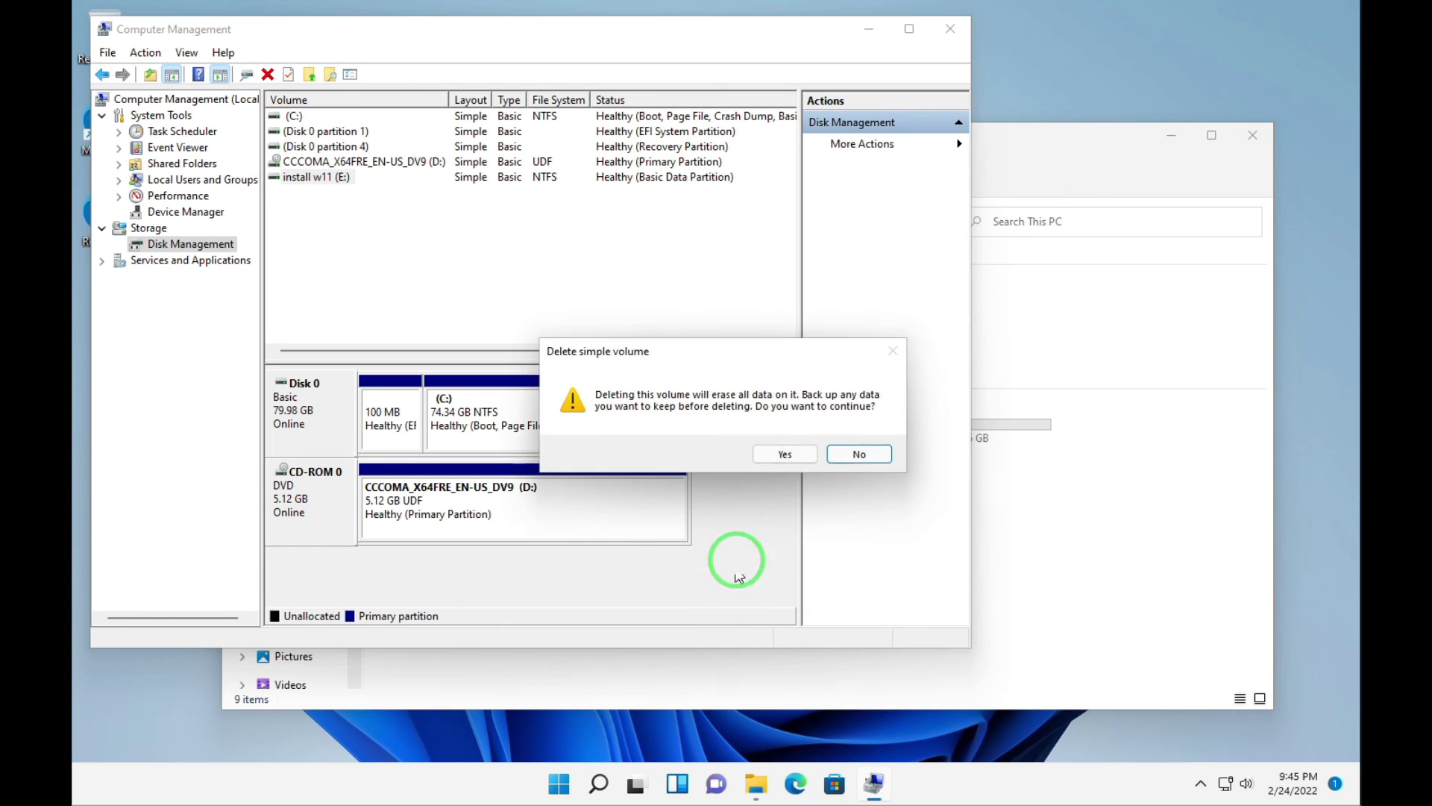
pyautogui.click(787, 454)
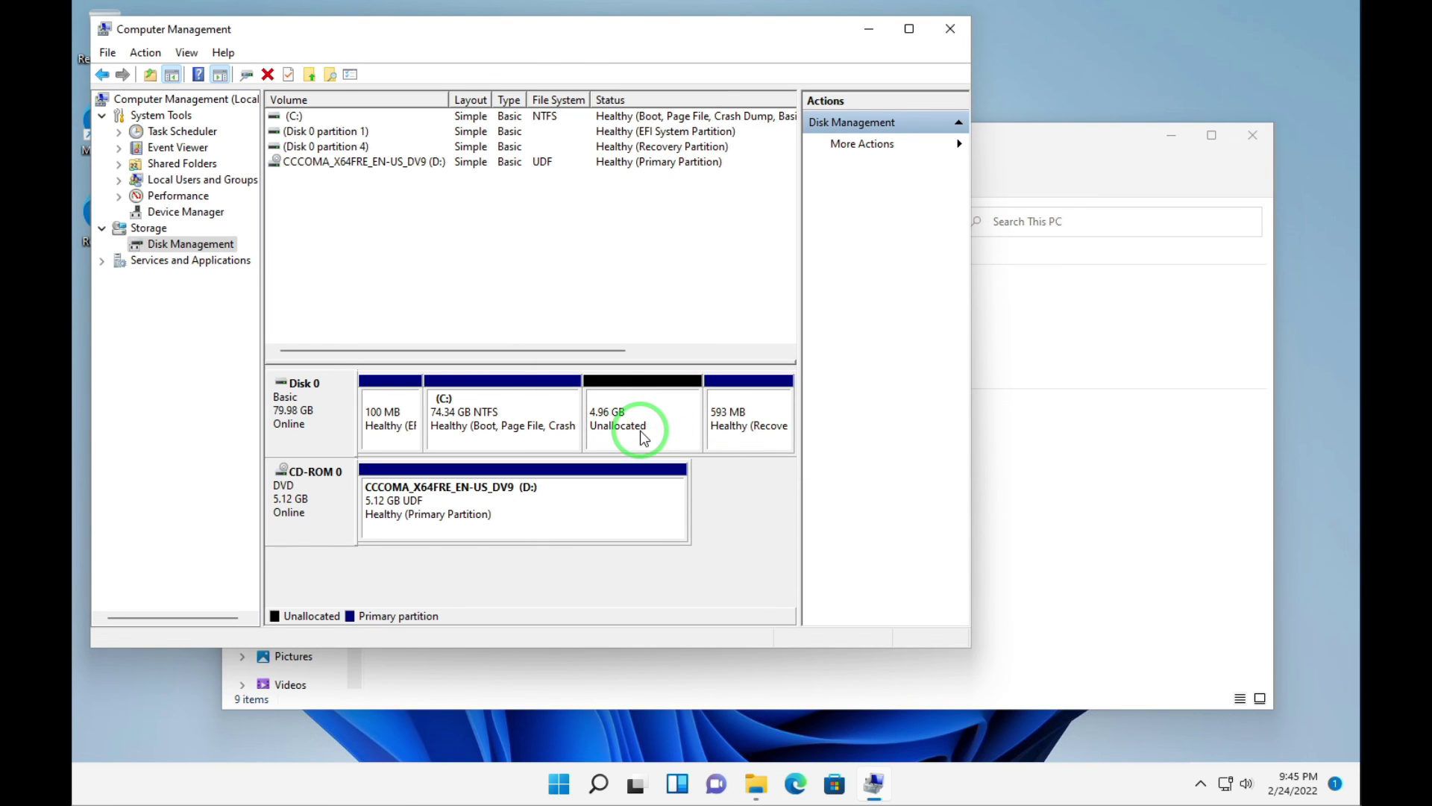
# - Extend the C: volume with all the adjacent unallocated space on Disk 0, and close Computer Management
pyautogui.rightClick(508, 414)
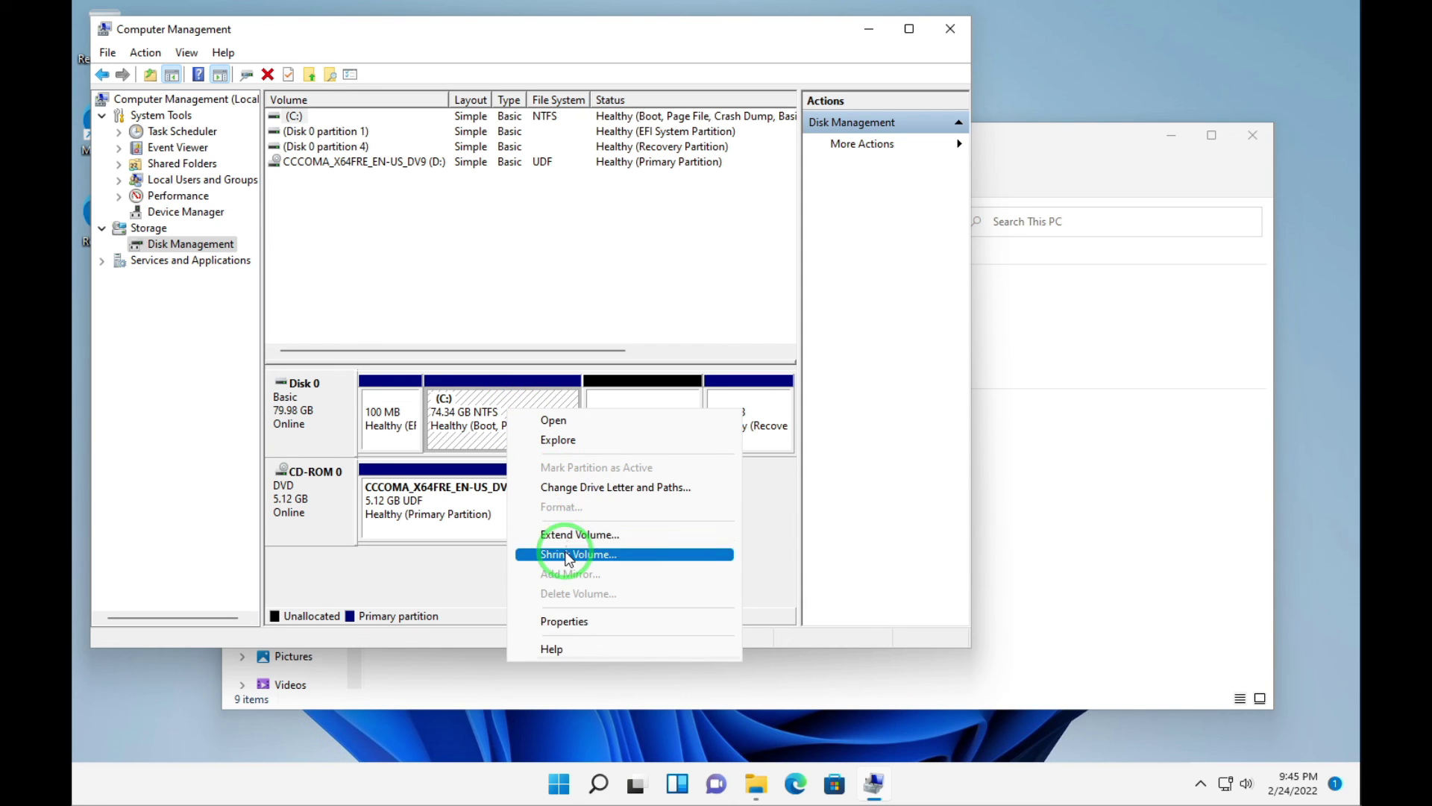
pyautogui.click(575, 535)
pyautogui.click(609, 451)
pyautogui.click(612, 451)
pyautogui.click(613, 451)
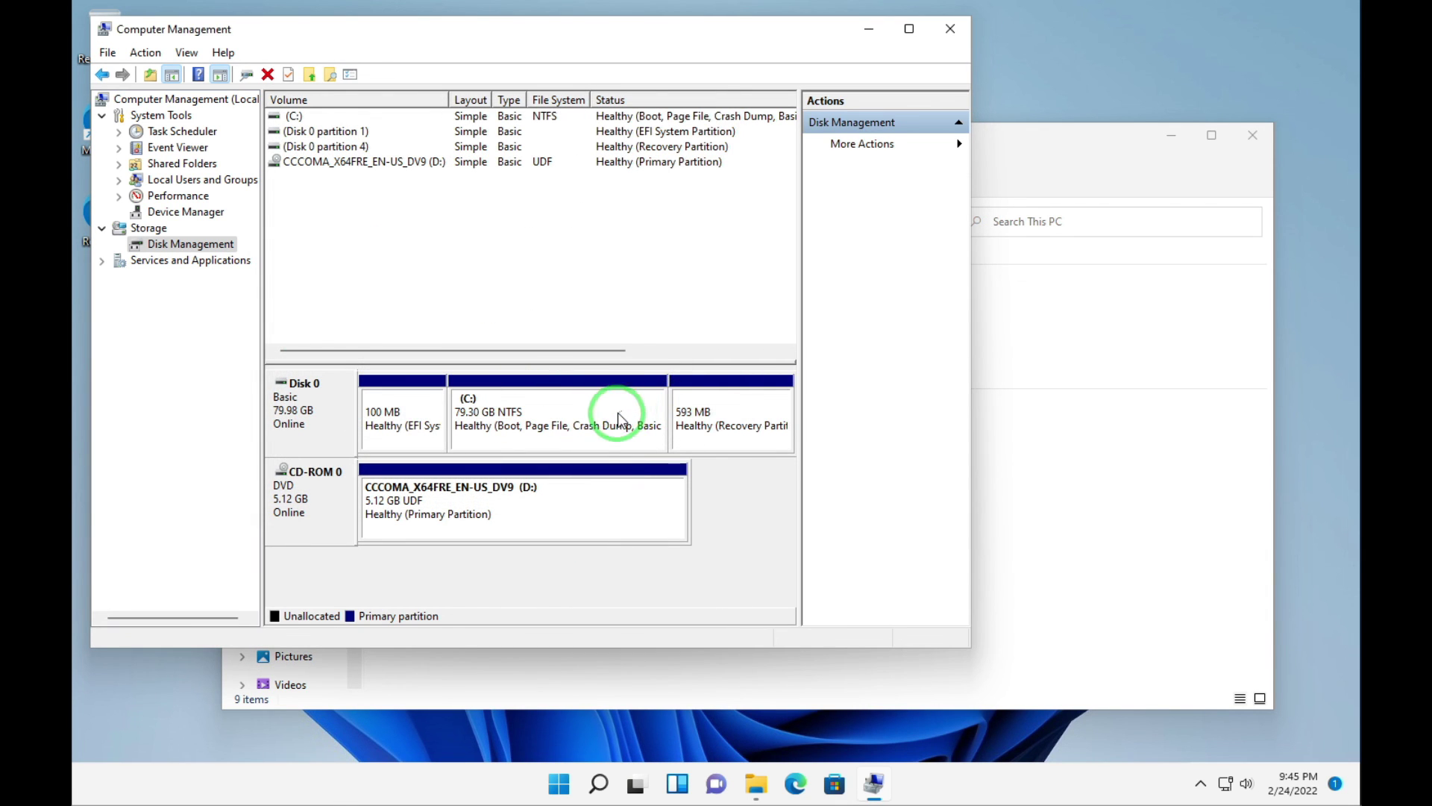
pyautogui.click(949, 31)
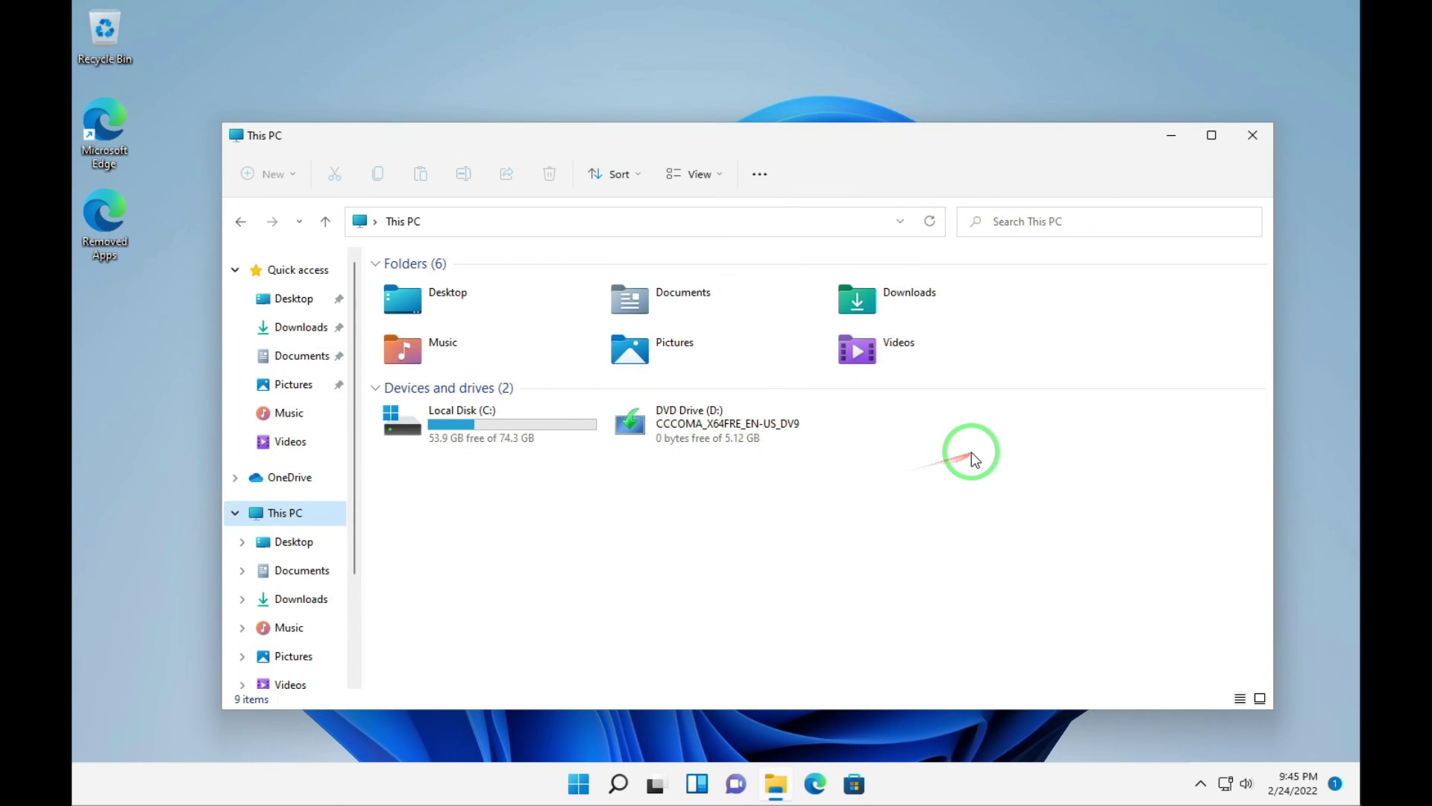